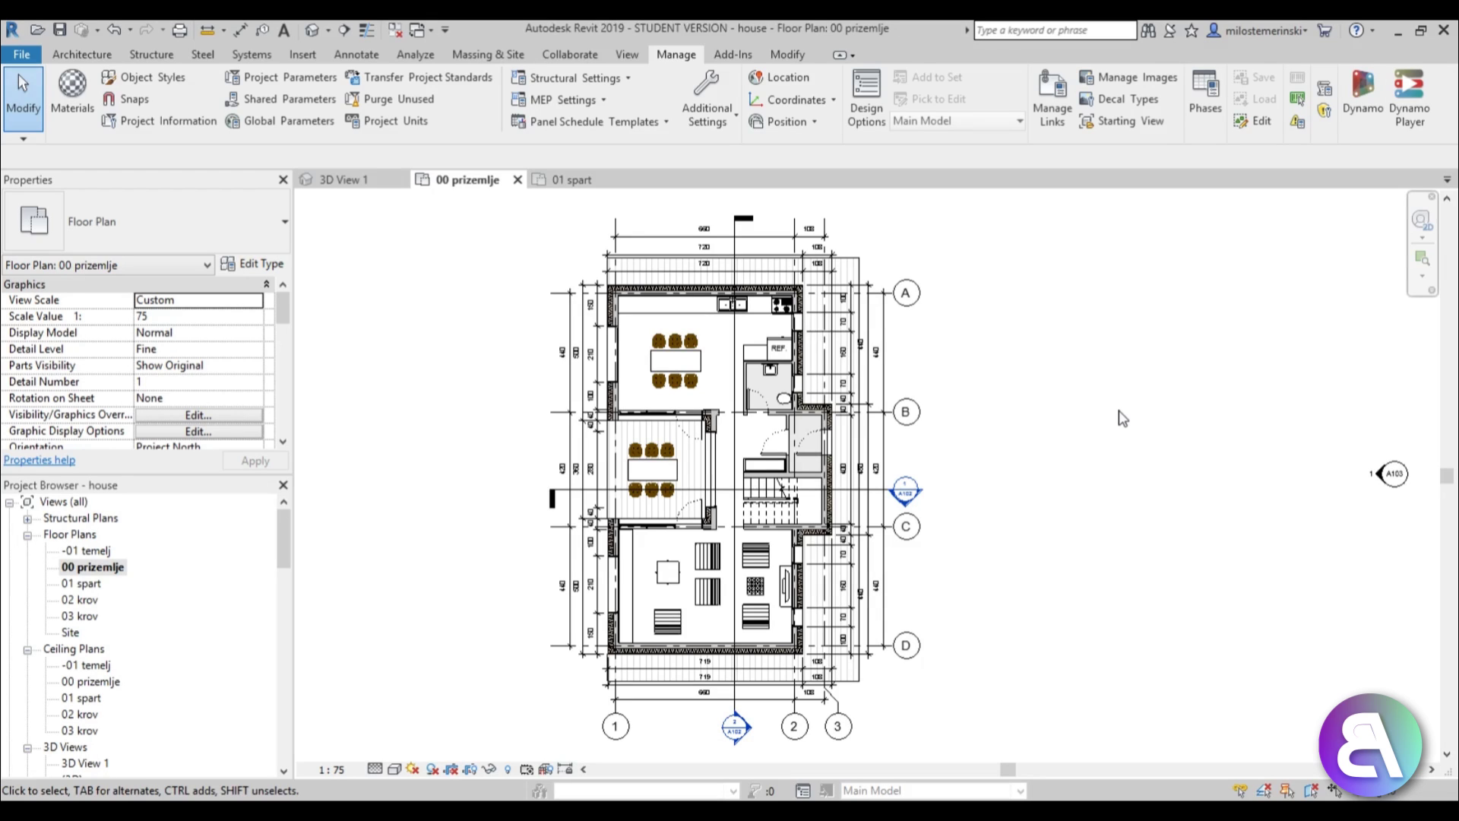
pyautogui.moveTo(1131, 508)
pyautogui.mouseDown(button='middle')
pyautogui.moveTo(1134, 487)
pyautogui.moveTo(1123, 511)
pyautogui.mouseUp(button='middle')
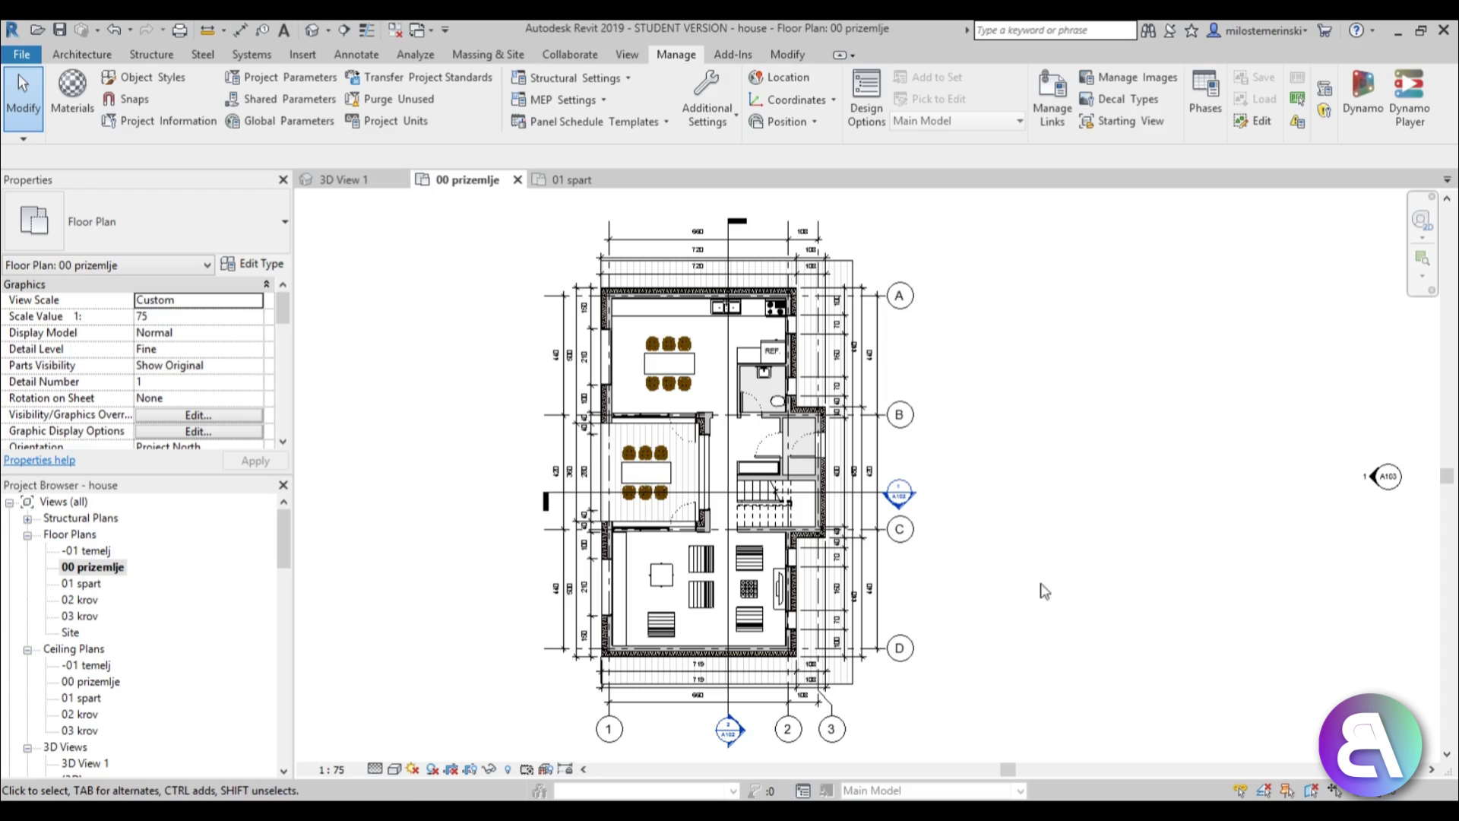
pyautogui.moveTo(1049, 589); pyautogui.dragTo(1063, 583, button='middle')
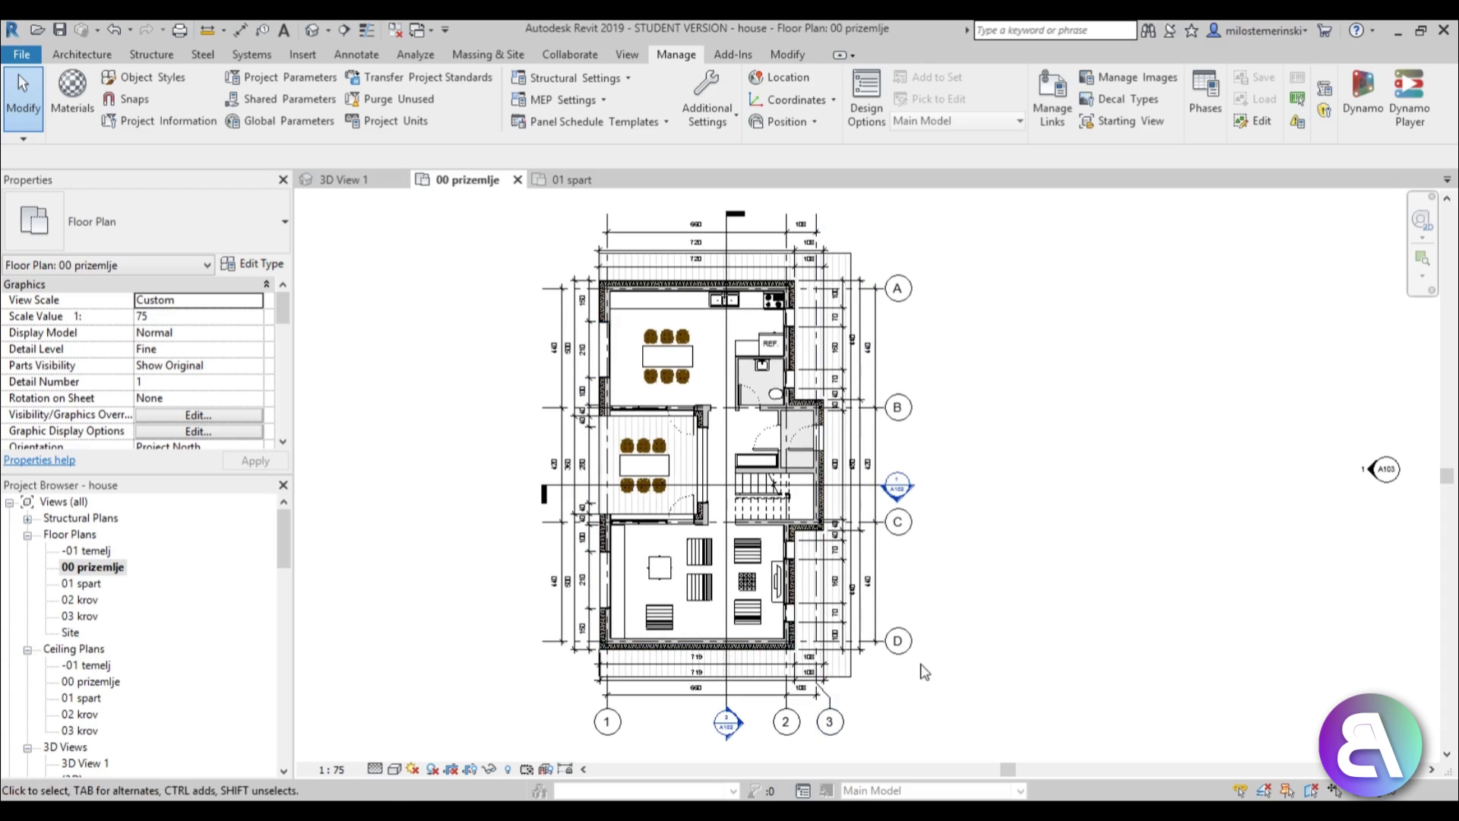
pyautogui.moveTo(936, 671); pyautogui.dragTo(926, 673, button='middle')
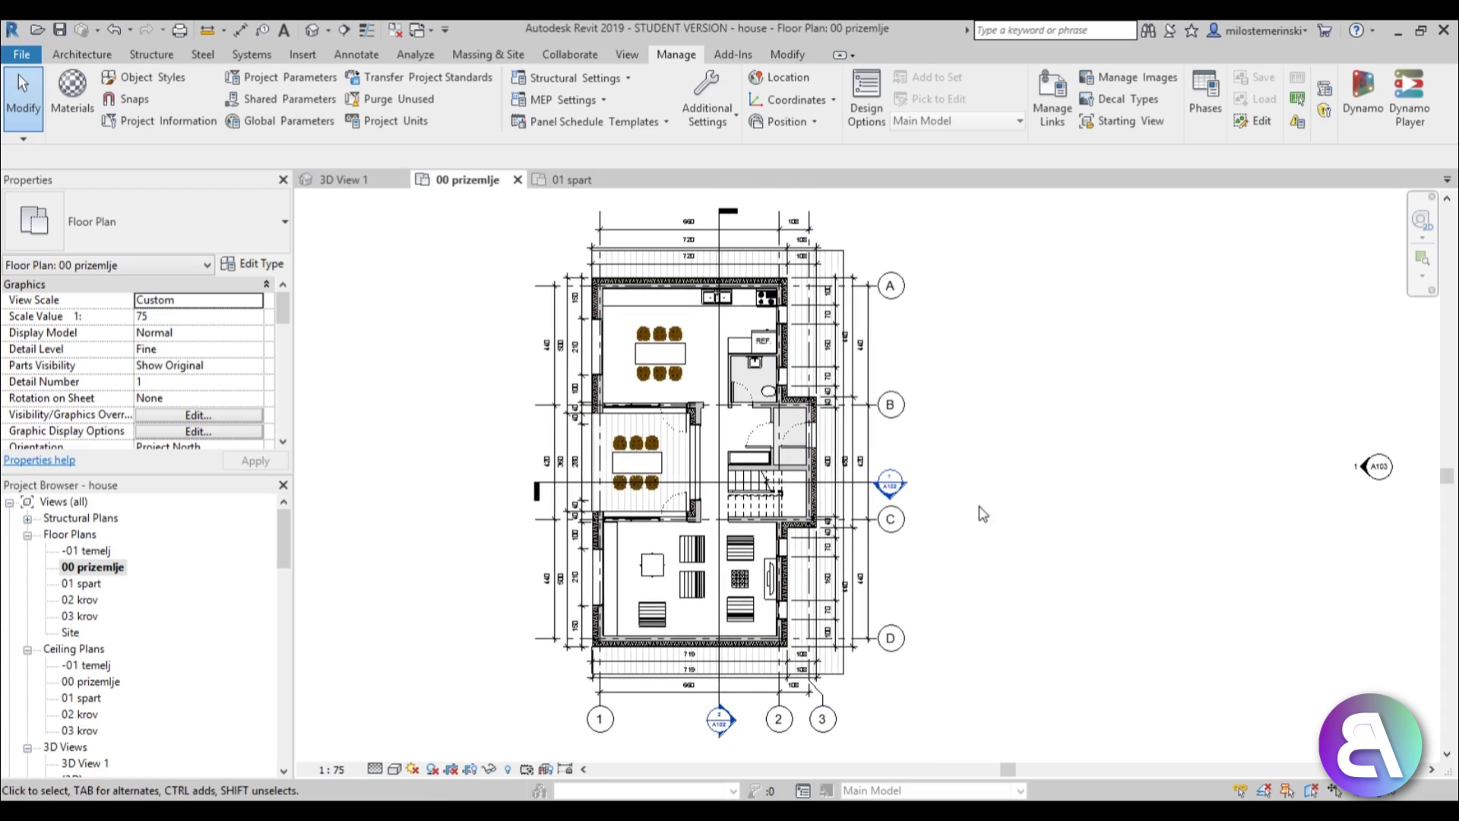
pyautogui.moveTo(981, 524); pyautogui.dragTo(1008, 545, button='middle')
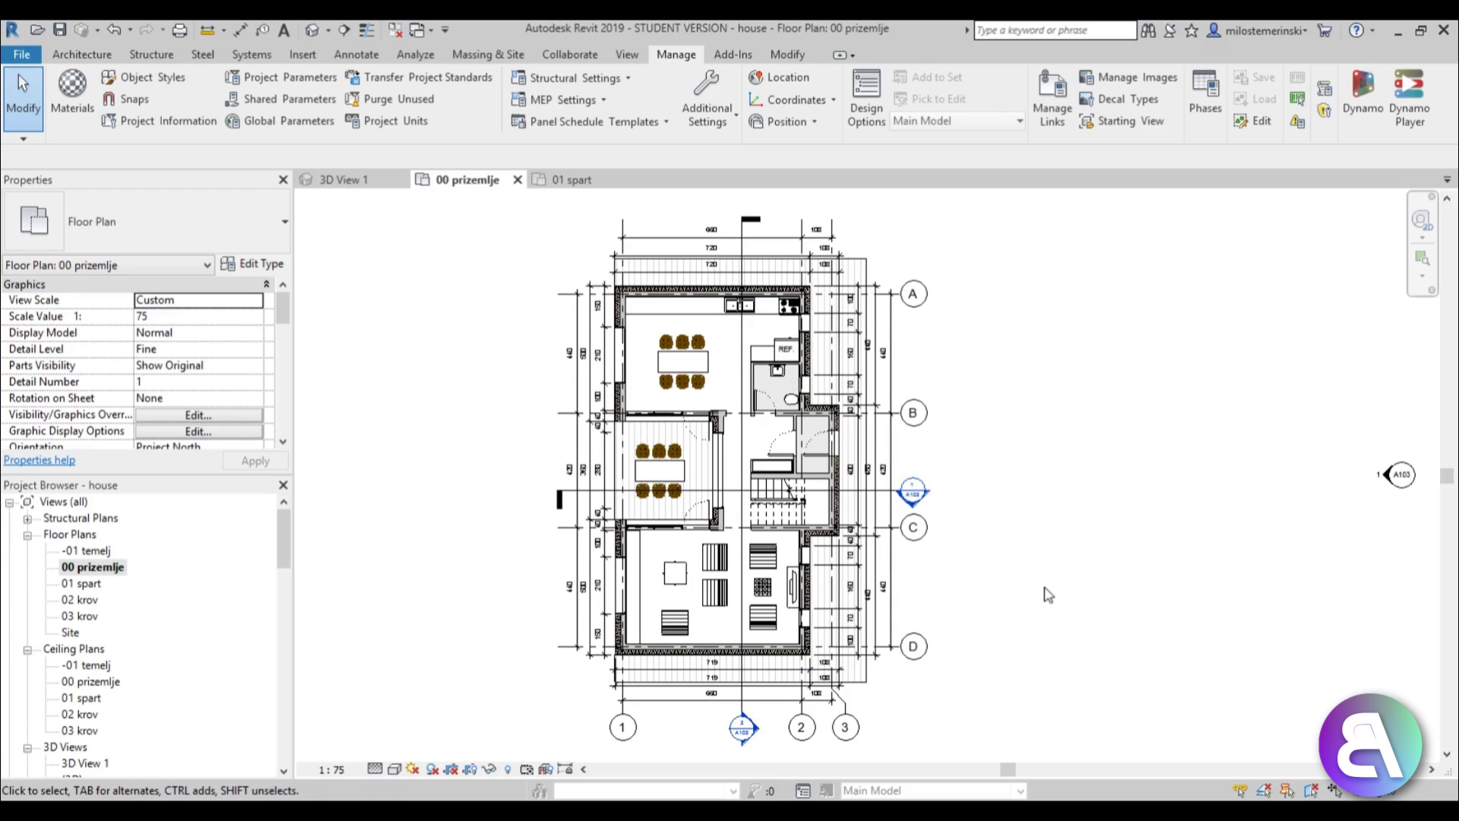
pyautogui.moveTo(1049, 601); pyautogui.dragTo(1042, 596, button='middle')
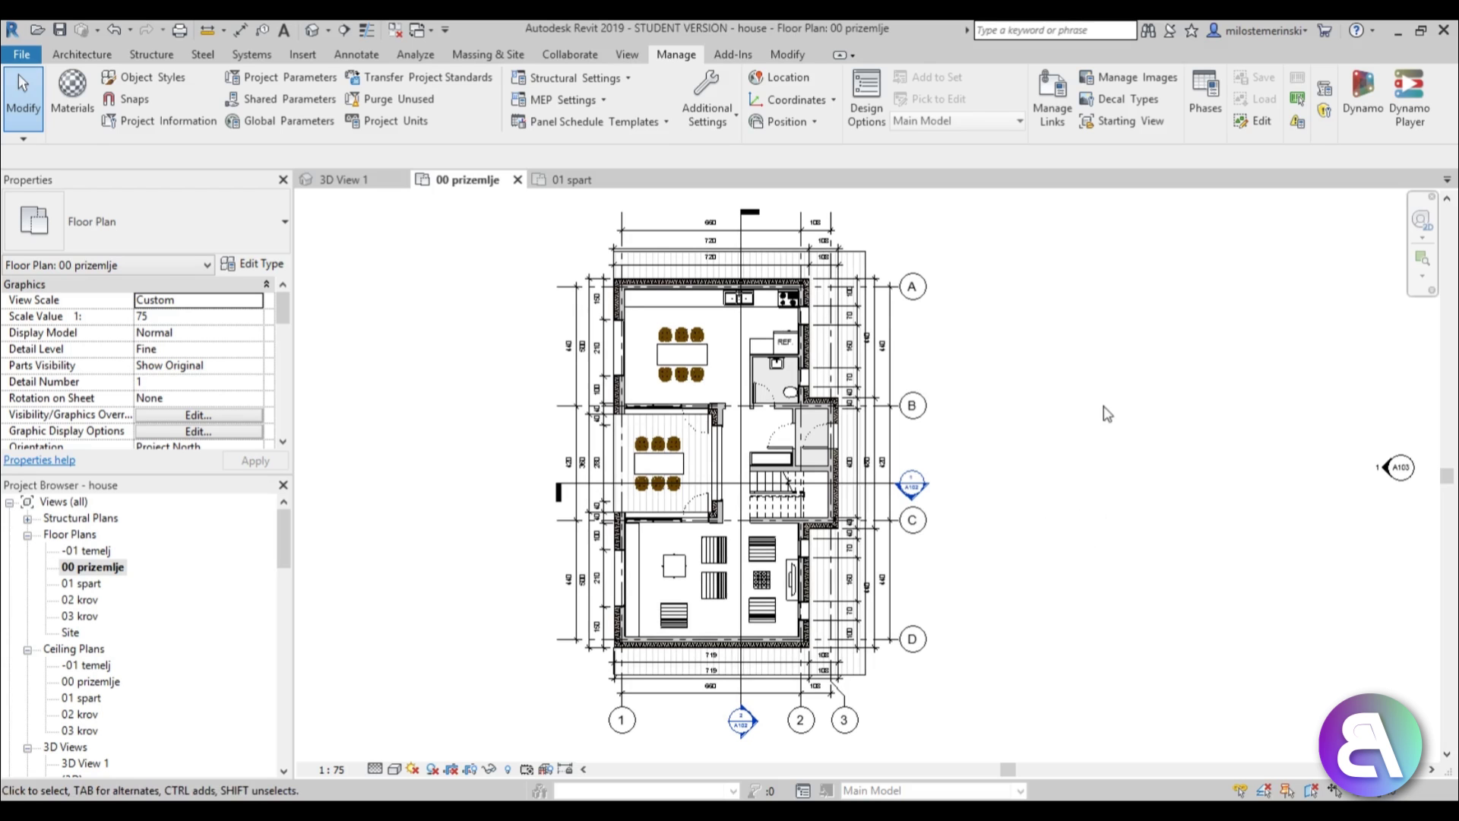
# Select the six brown dining chairs around the table in the kitchen and dining room
pyautogui.scroll(3, 672, 346)
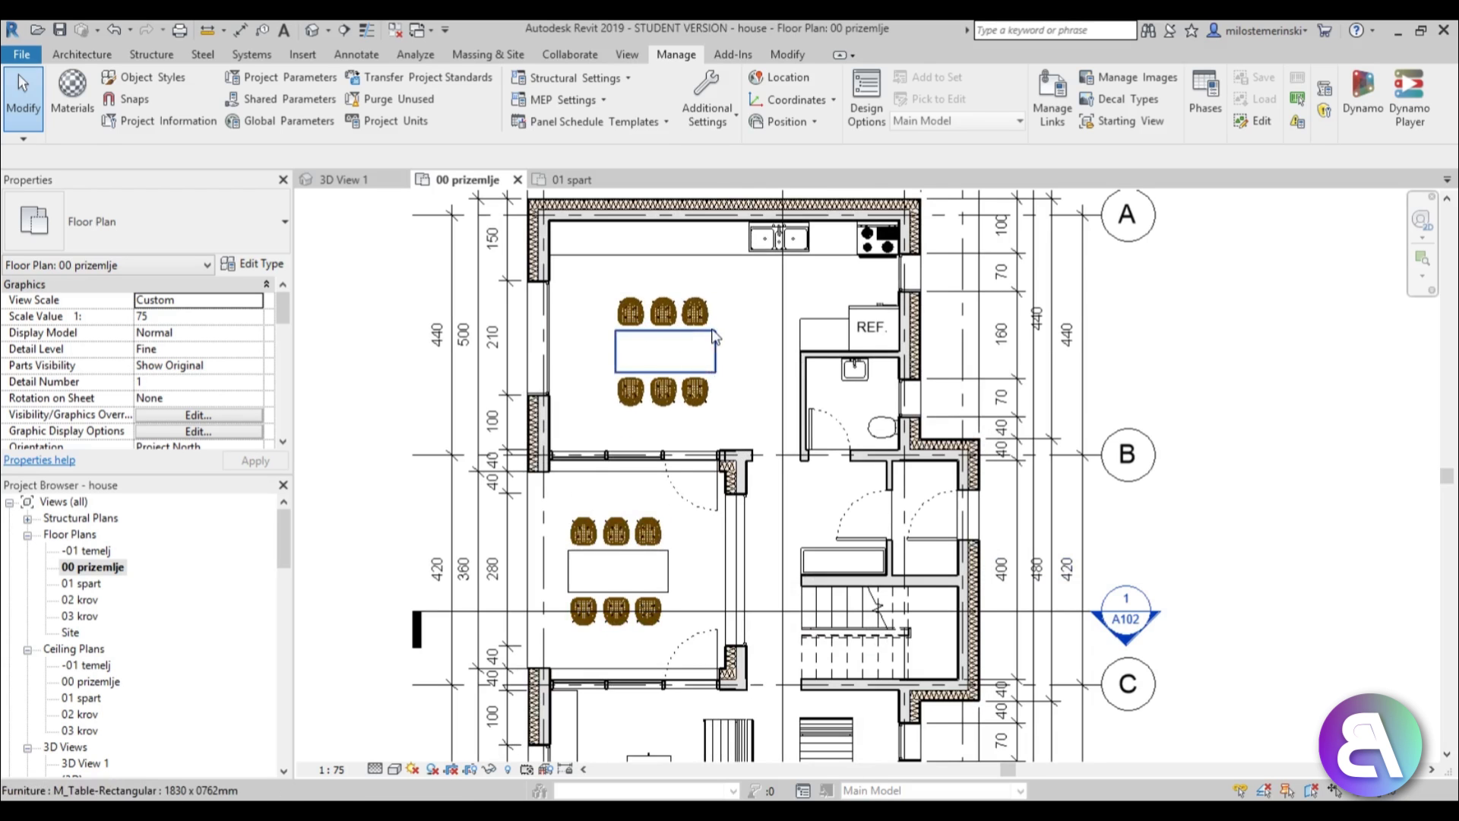
pyautogui.scroll(2, 653, 432)
pyautogui.moveTo(653, 433); pyautogui.dragTo(655, 470, button='middle')
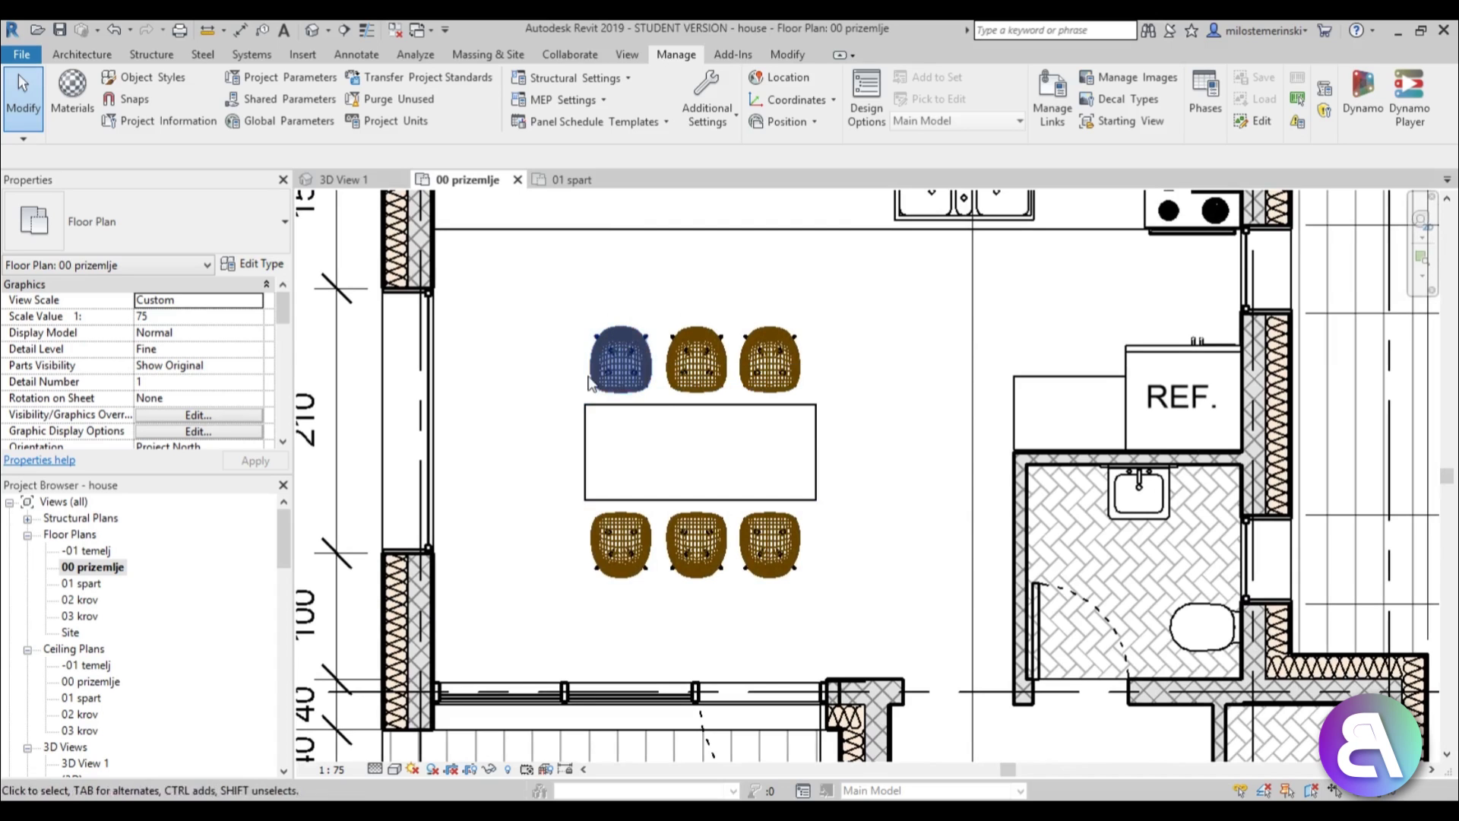
pyautogui.scroll(2, 622, 340)
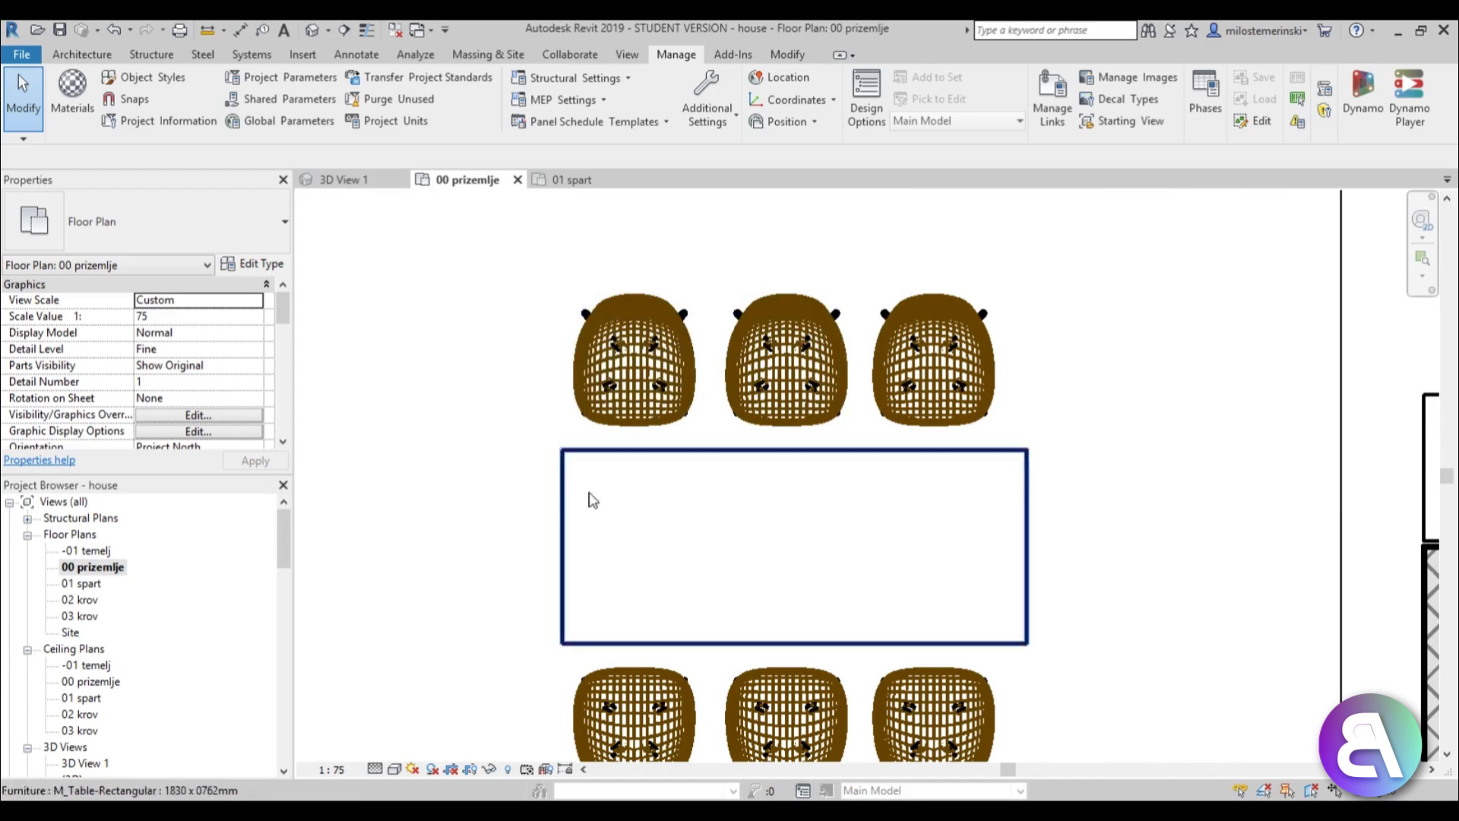
pyautogui.scroll(-2, 1031, 447)
pyautogui.moveTo(1031, 447); pyautogui.dragTo(946, 420, button='middle')
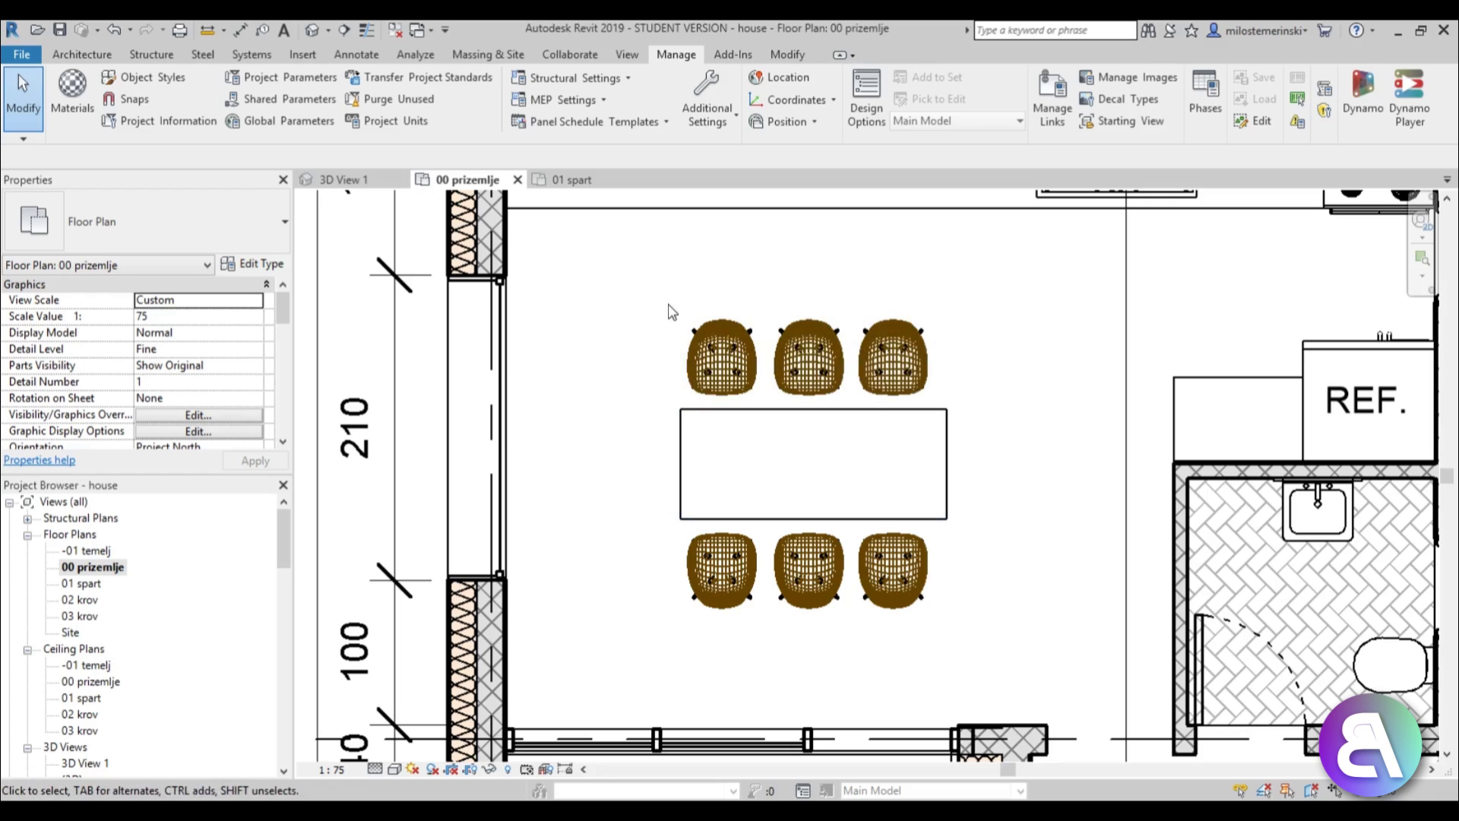
pyautogui.click(706, 339)
pyautogui.keyDown('ctrl'); pyautogui.click(809, 356); pyautogui.keyUp('ctrl')
pyautogui.keyDown('ctrl'); pyautogui.click(899, 351); pyautogui.keyUp('ctrl')
pyautogui.keyDown('ctrl'); pyautogui.click(895, 572); pyautogui.keyUp('ctrl')
pyautogui.keyDown('ctrl'); pyautogui.click(809, 571); pyautogui.keyUp('ctrl')
pyautogui.keyDown('ctrl'); pyautogui.click(722, 571); pyautogui.keyUp('ctrl')
# Add the six chairs around the table on the middle terrace to the selection
pyautogui.scroll(-3, 747, 279)
pyautogui.scroll(3, 720, 669)
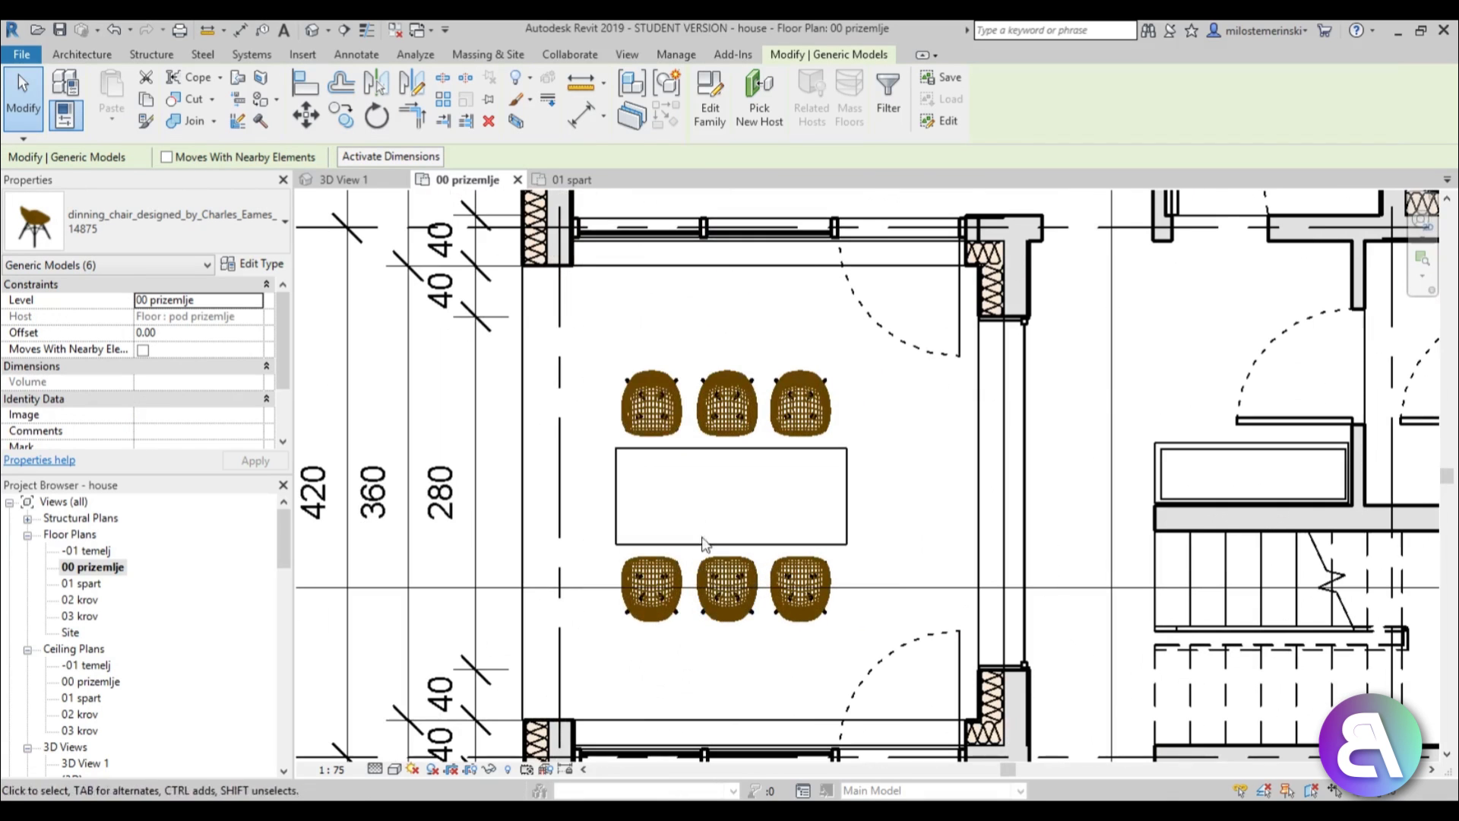
pyautogui.keyDown('ctrl'); pyautogui.click(653, 403); pyautogui.keyUp('ctrl')
pyautogui.keyDown('ctrl'); pyautogui.click(728, 403); pyautogui.keyUp('ctrl')
pyautogui.keyDown('ctrl'); pyautogui.click(801, 403); pyautogui.keyUp('ctrl')
pyautogui.keyDown('ctrl'); pyautogui.click(800, 587); pyautogui.keyUp('ctrl')
pyautogui.keyDown('ctrl'); pyautogui.click(727, 586); pyautogui.keyUp('ctrl')
pyautogui.keyDown('ctrl'); pyautogui.click(652, 587); pyautogui.keyUp('ctrl')
pyautogui.scroll(-4, 756, 495)
pyautogui.scroll(4, 669, 304)
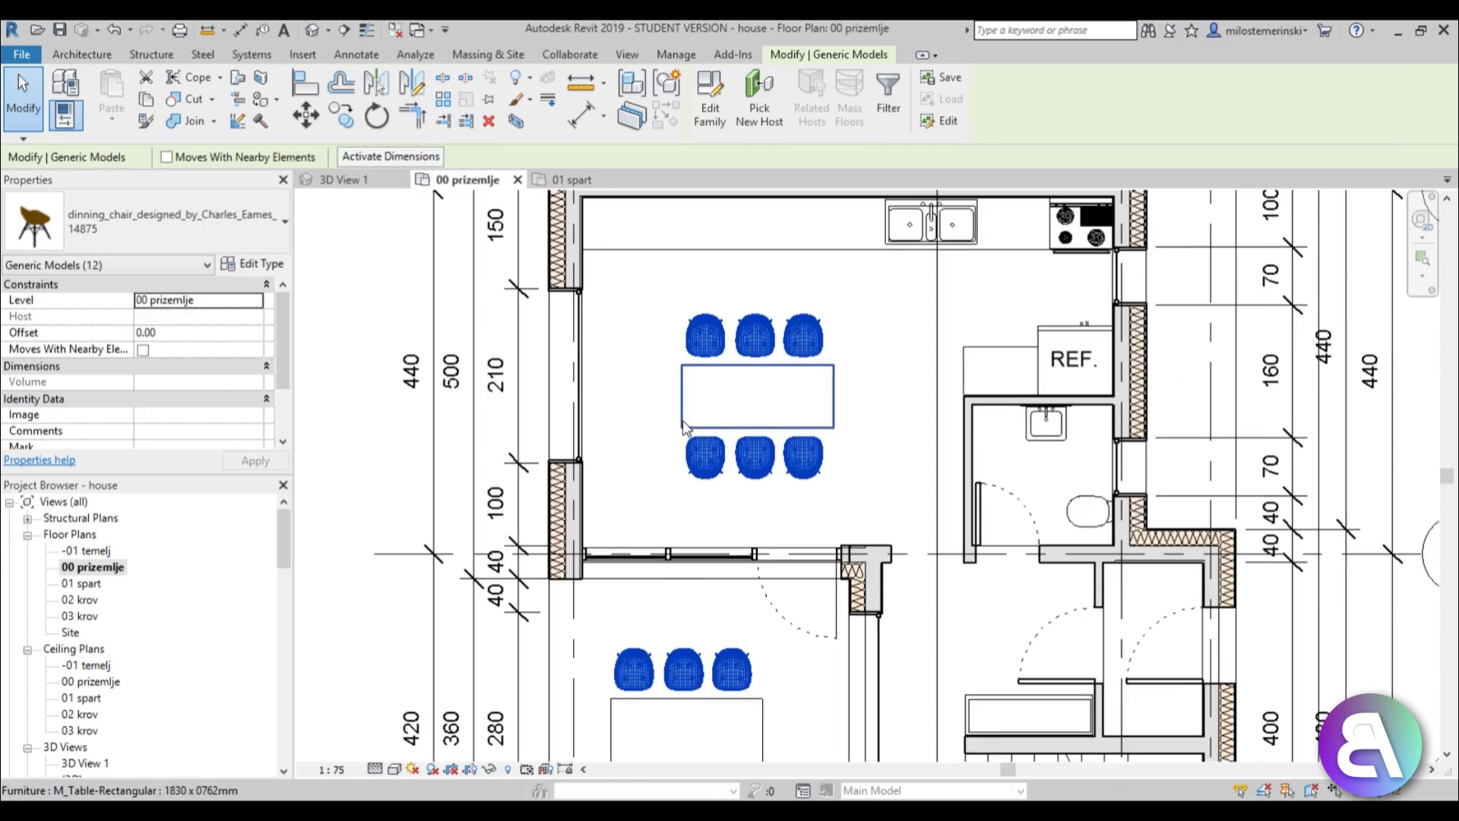
# Open the by-element graphics override for the selected chairs in this view and expand the projection line settings
pyautogui.rightClick(641, 428)
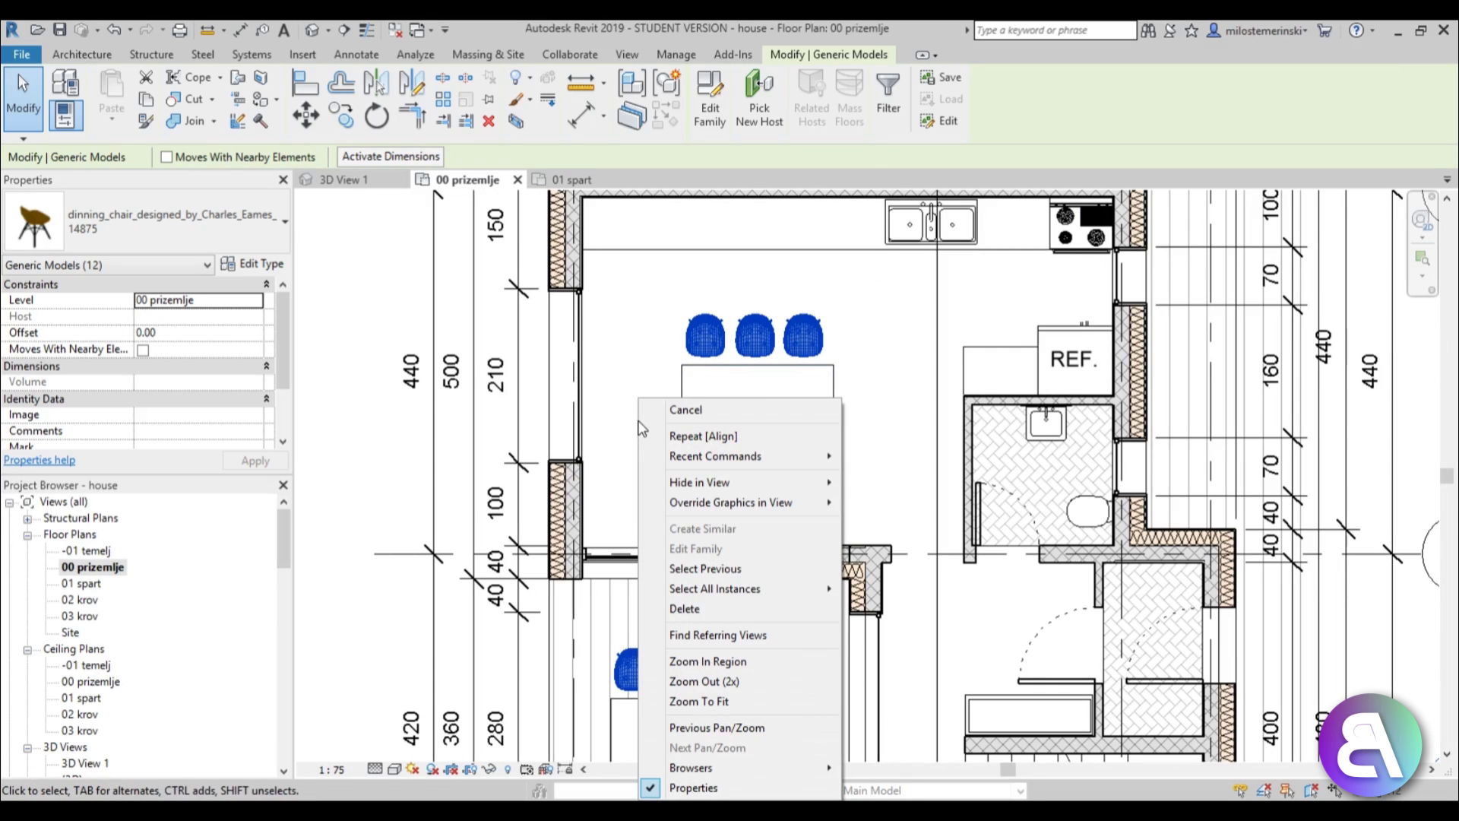
pyautogui.moveTo(770, 508)
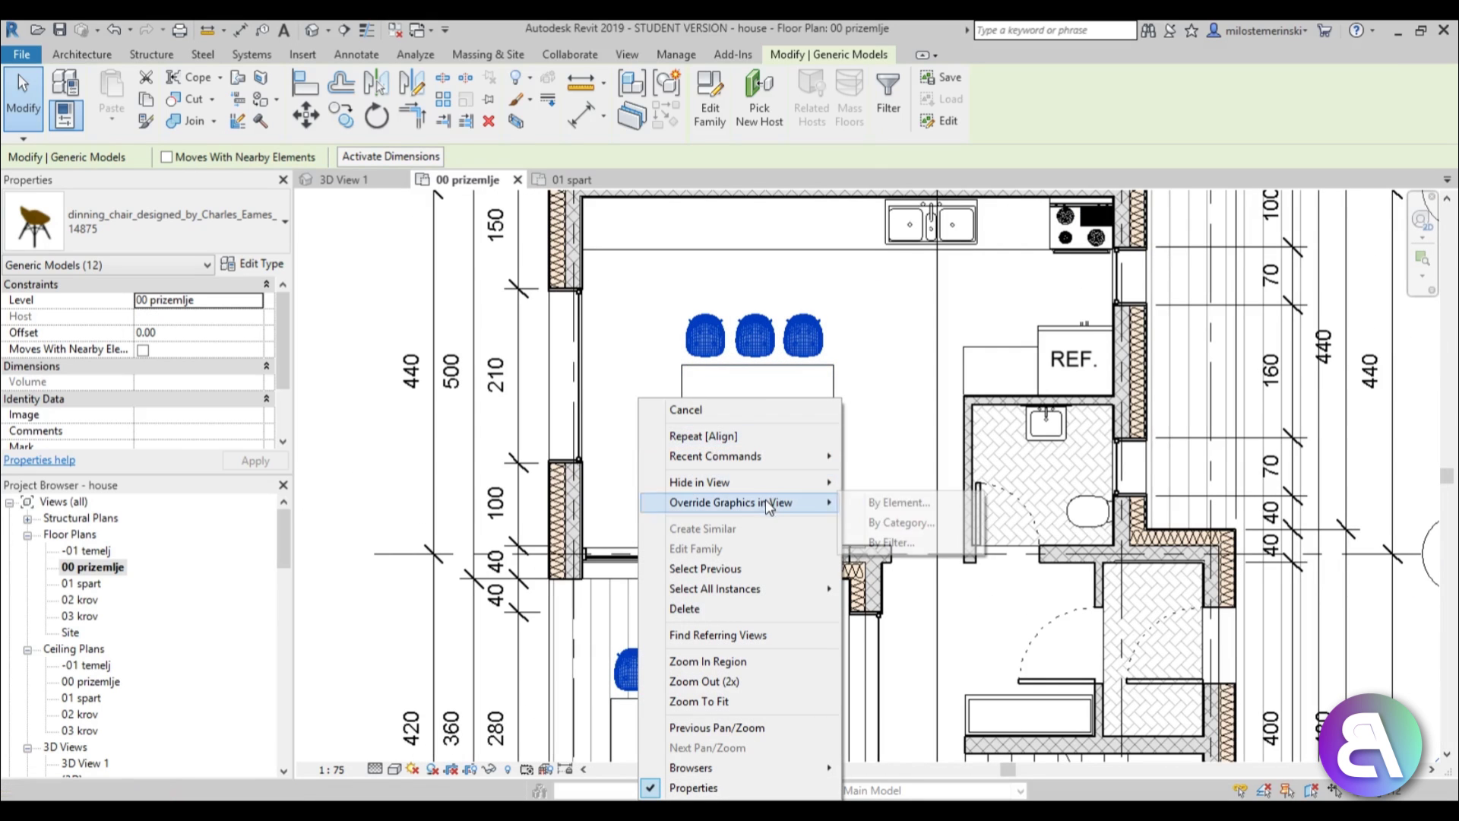
pyautogui.click(896, 503)
pyautogui.moveTo(1148, 174); pyautogui.dragTo(784, 114)
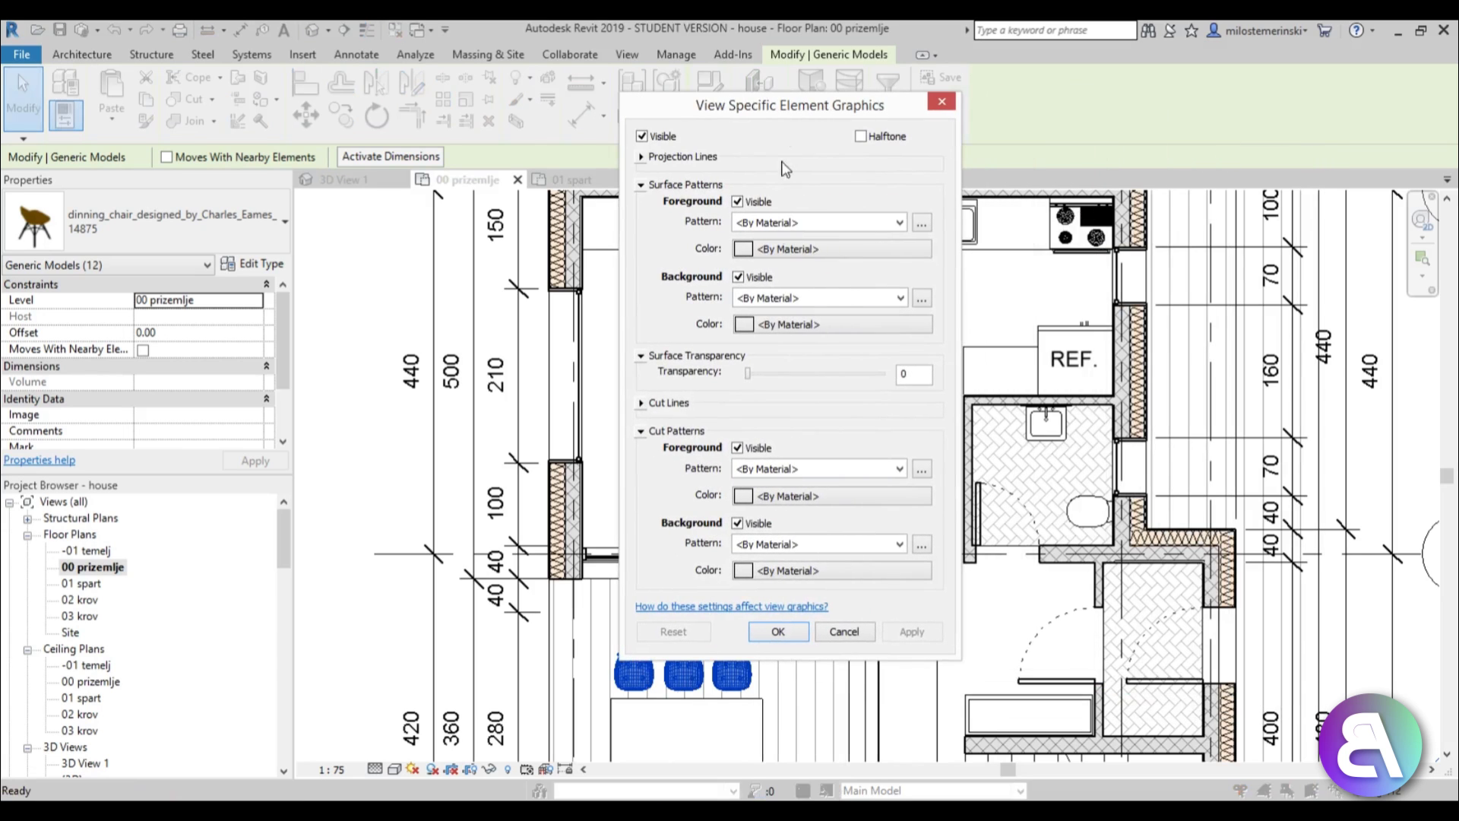
pyautogui.click(643, 158)
pyautogui.moveTo(723, 118); pyautogui.dragTo(1015, 119)
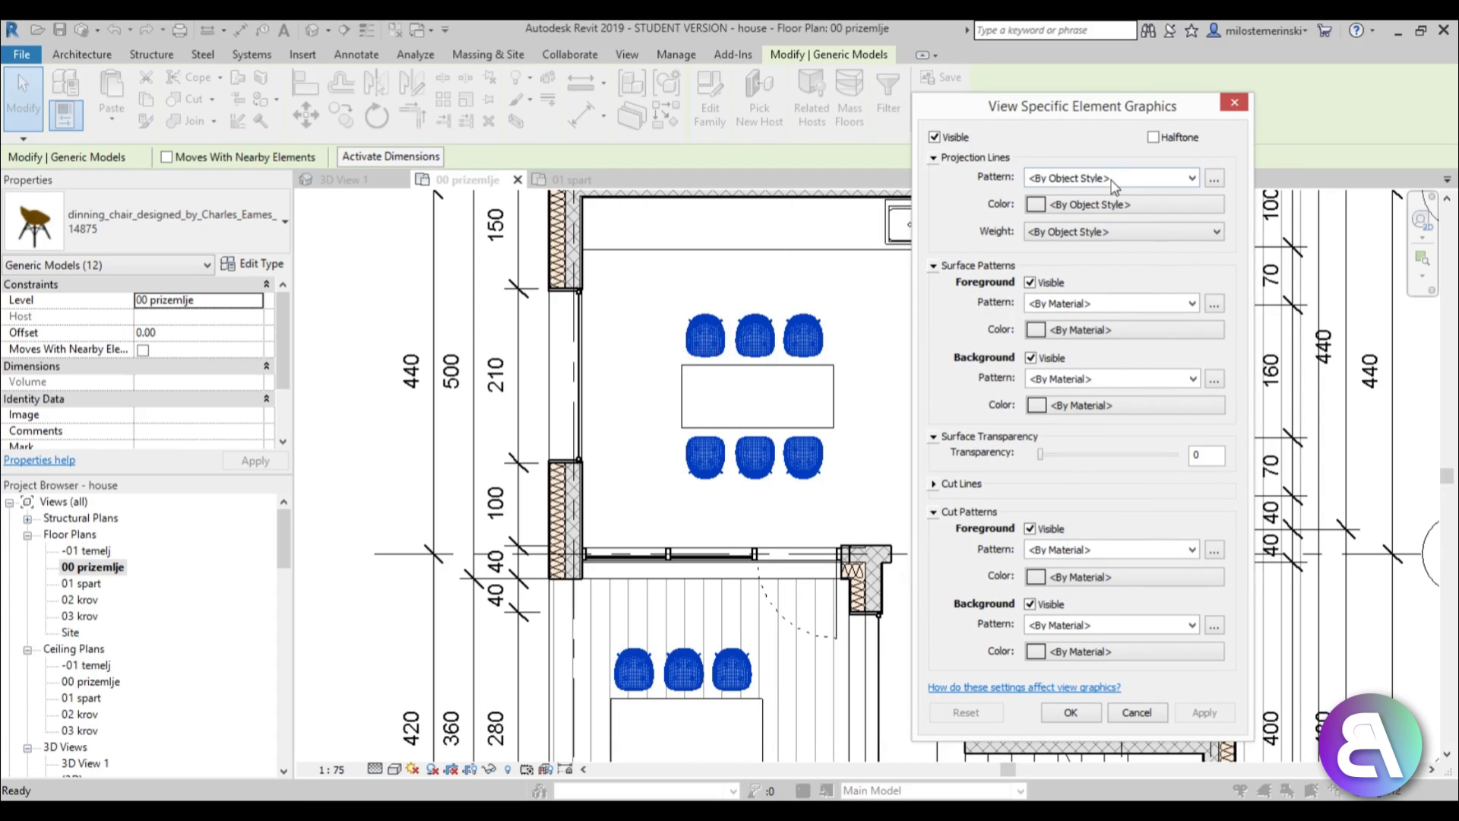
# Override the chairs' projection lines with black, turn on halftone, apply the override and clear the selection
pyautogui.click(1078, 213)
pyautogui.click(894, 391)
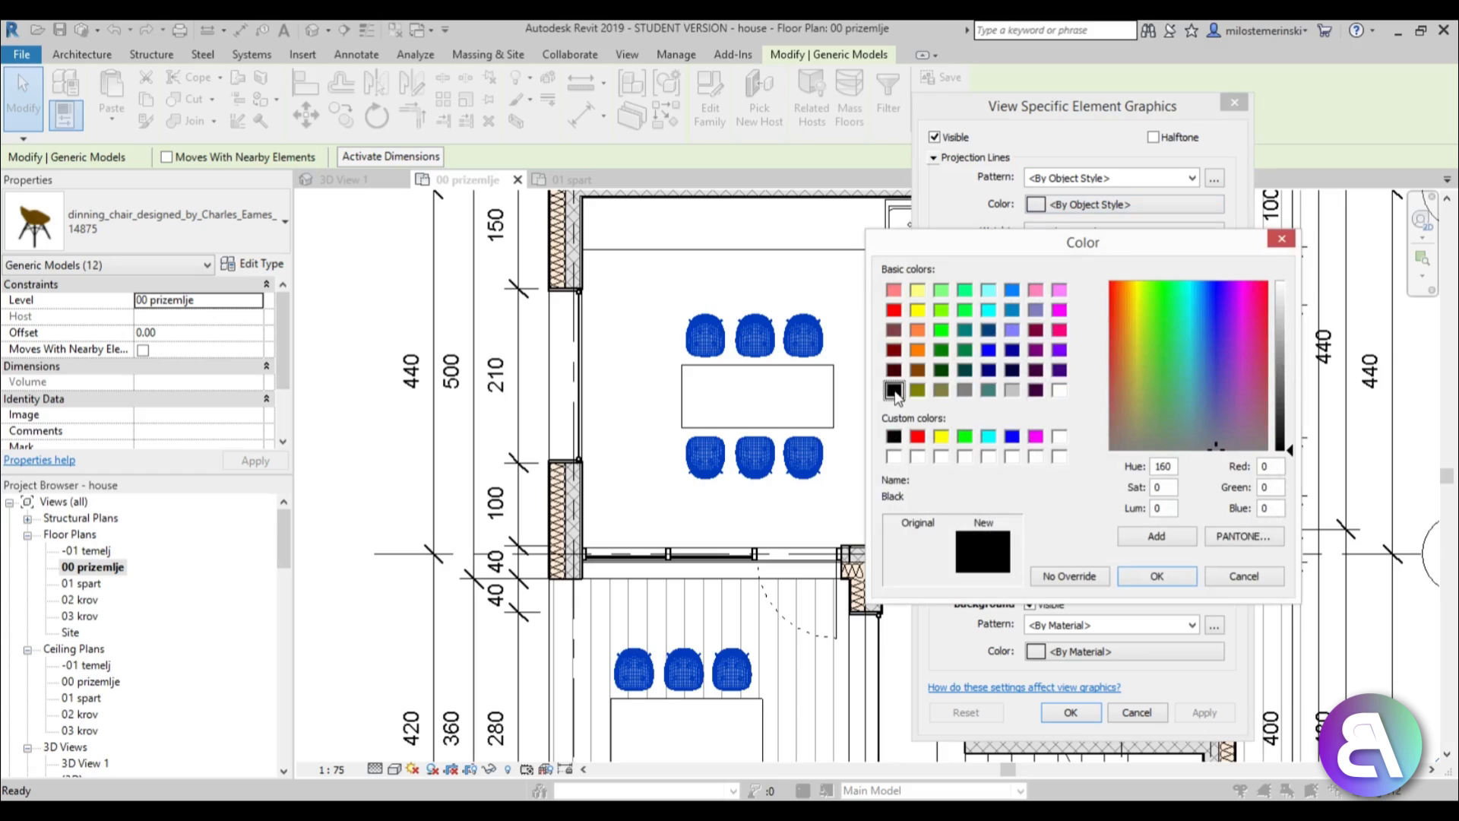
pyautogui.click(1157, 576)
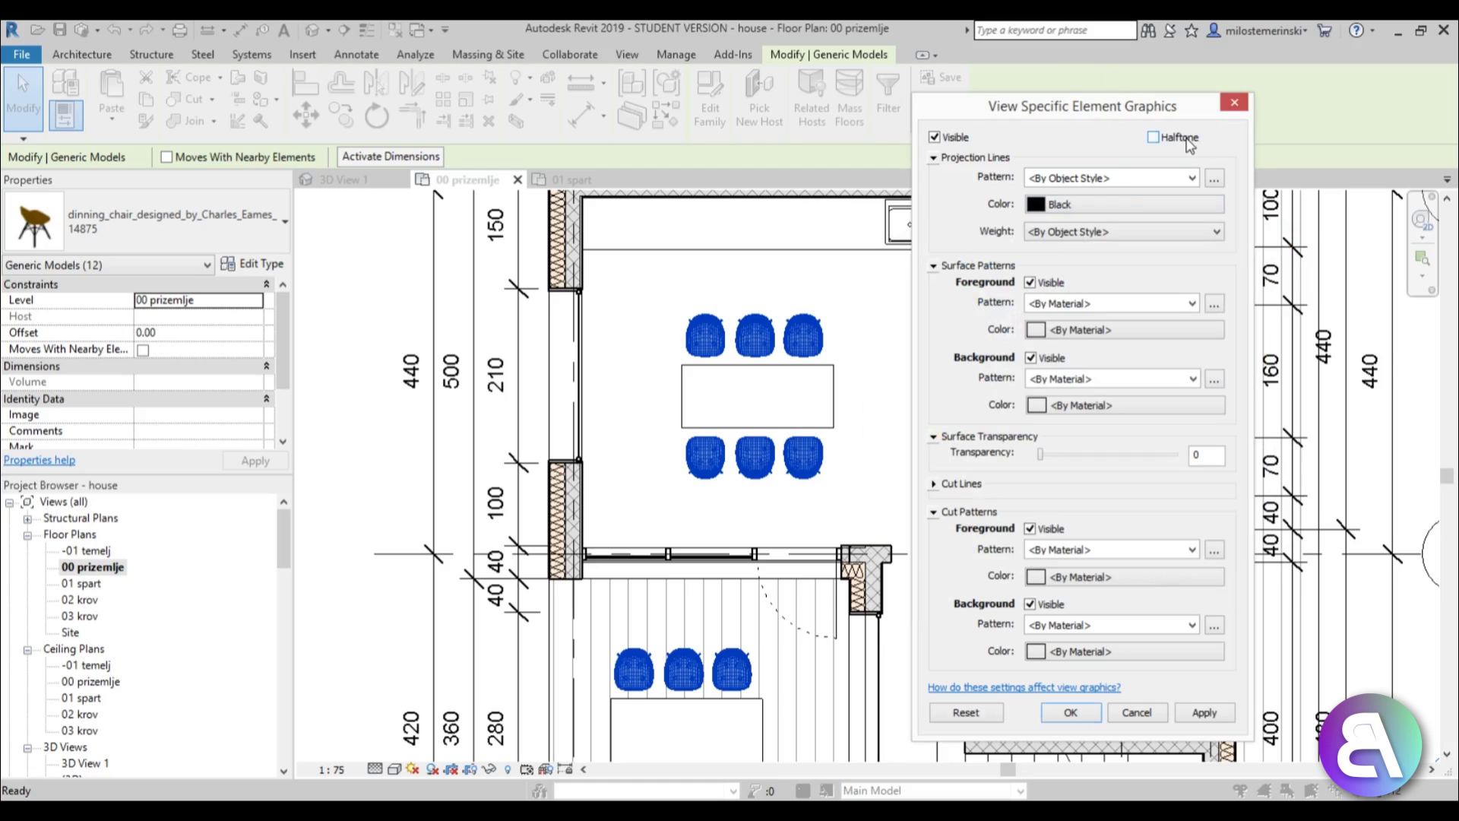
pyautogui.click(1204, 712)
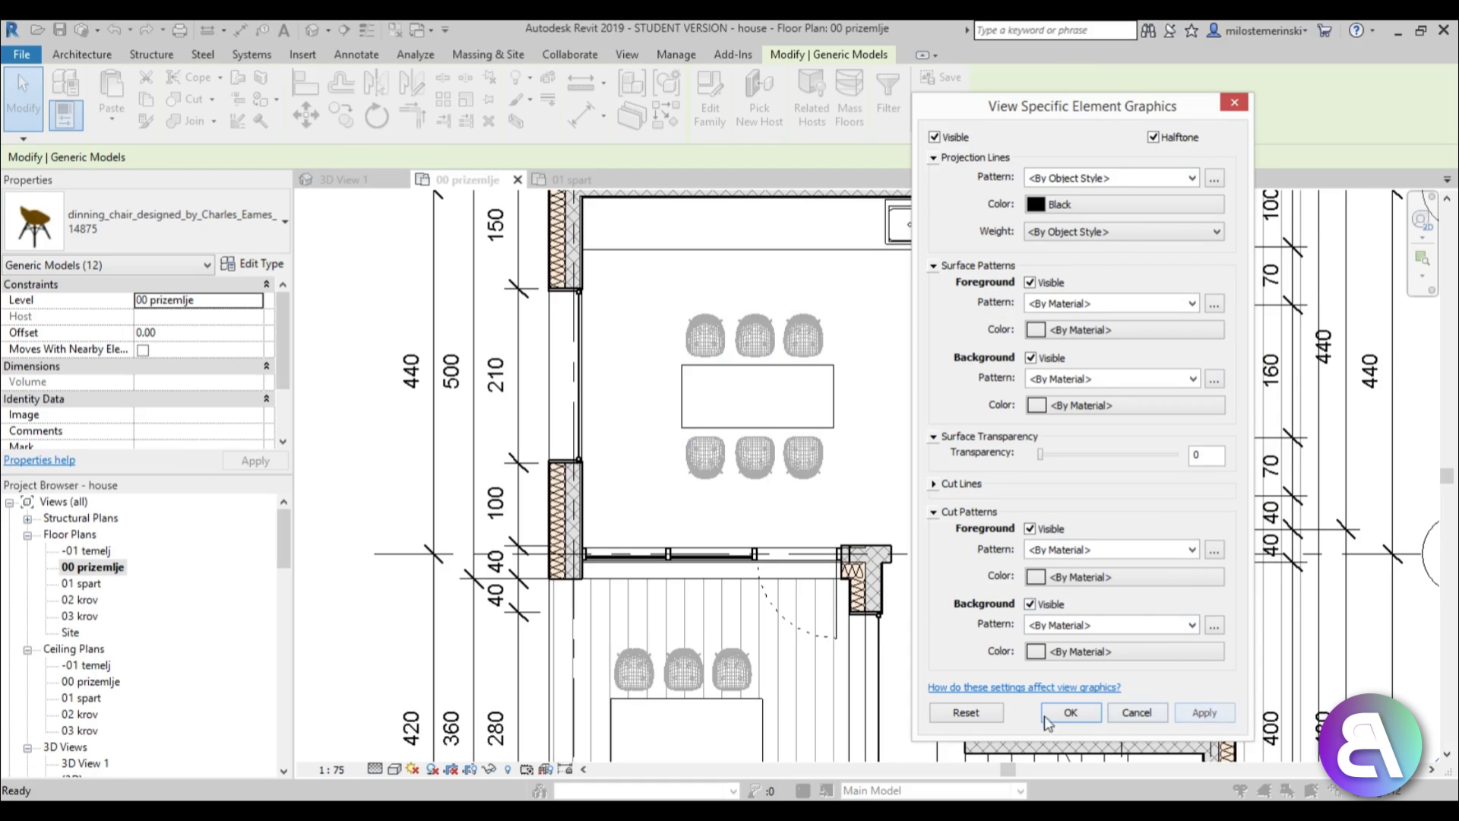
pyautogui.click(1068, 714)
pyautogui.click(786, 505)
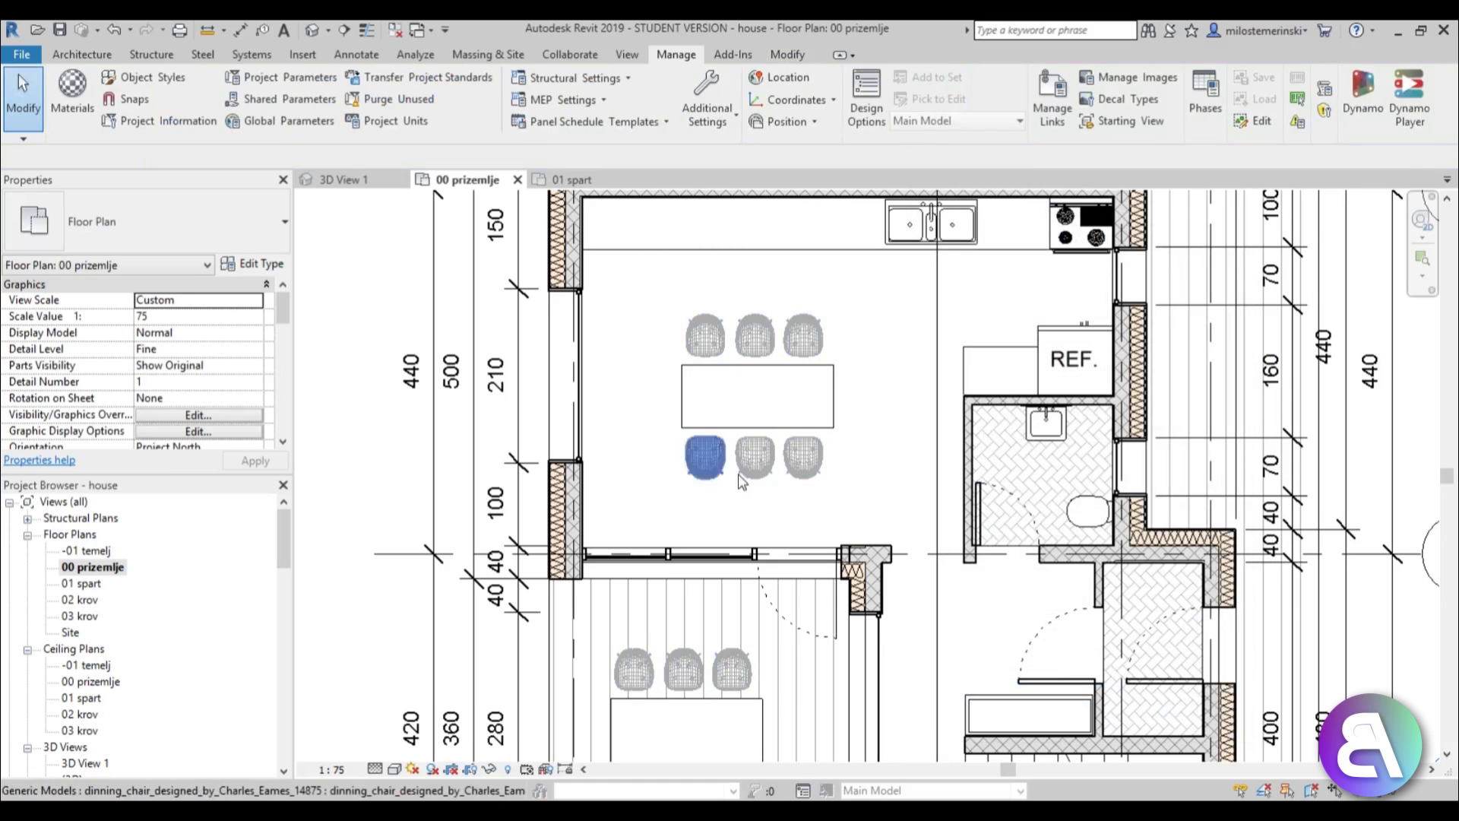
# Examine how the dining chairs and the living room furniture are displayed across the floor plan
pyautogui.scroll(-3, 750, 395)
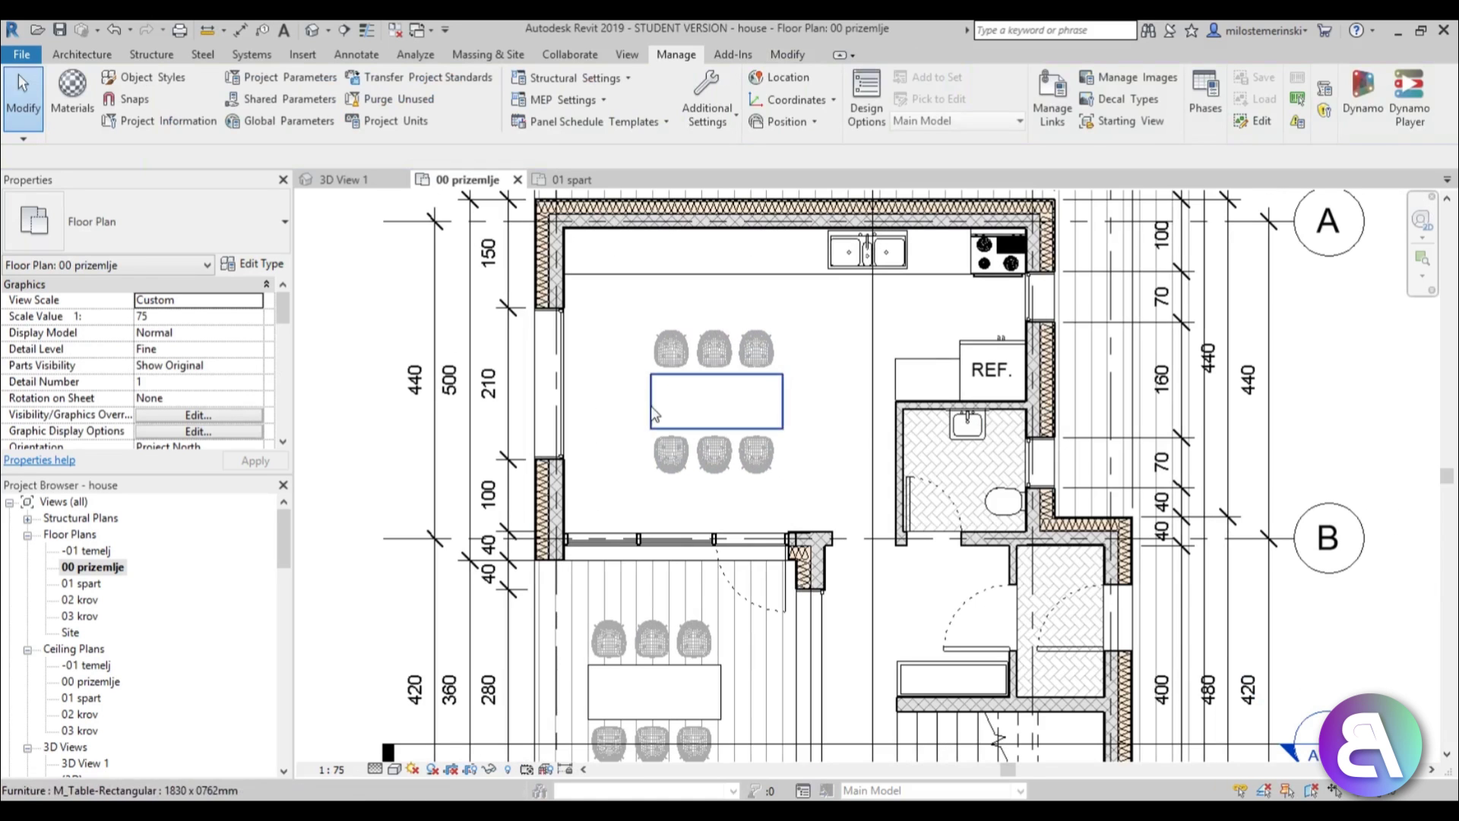
pyautogui.scroll(-2, 637, 399)
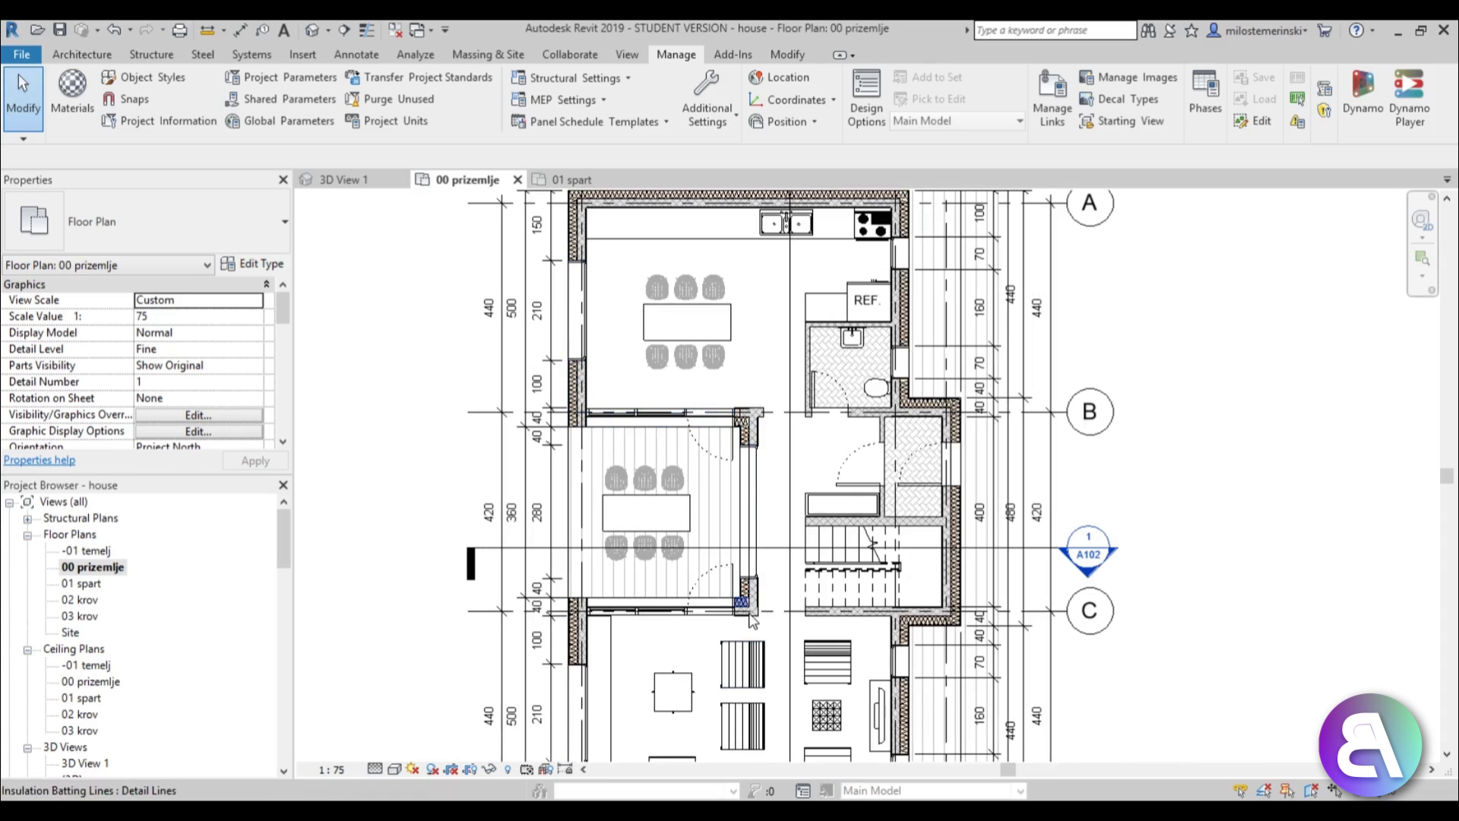
pyautogui.moveTo(757, 576); pyautogui.dragTo(752, 590, button='middle')
pyautogui.scroll(2, 693, 327)
pyautogui.moveTo(706, 358); pyautogui.dragTo(693, 385, button='middle')
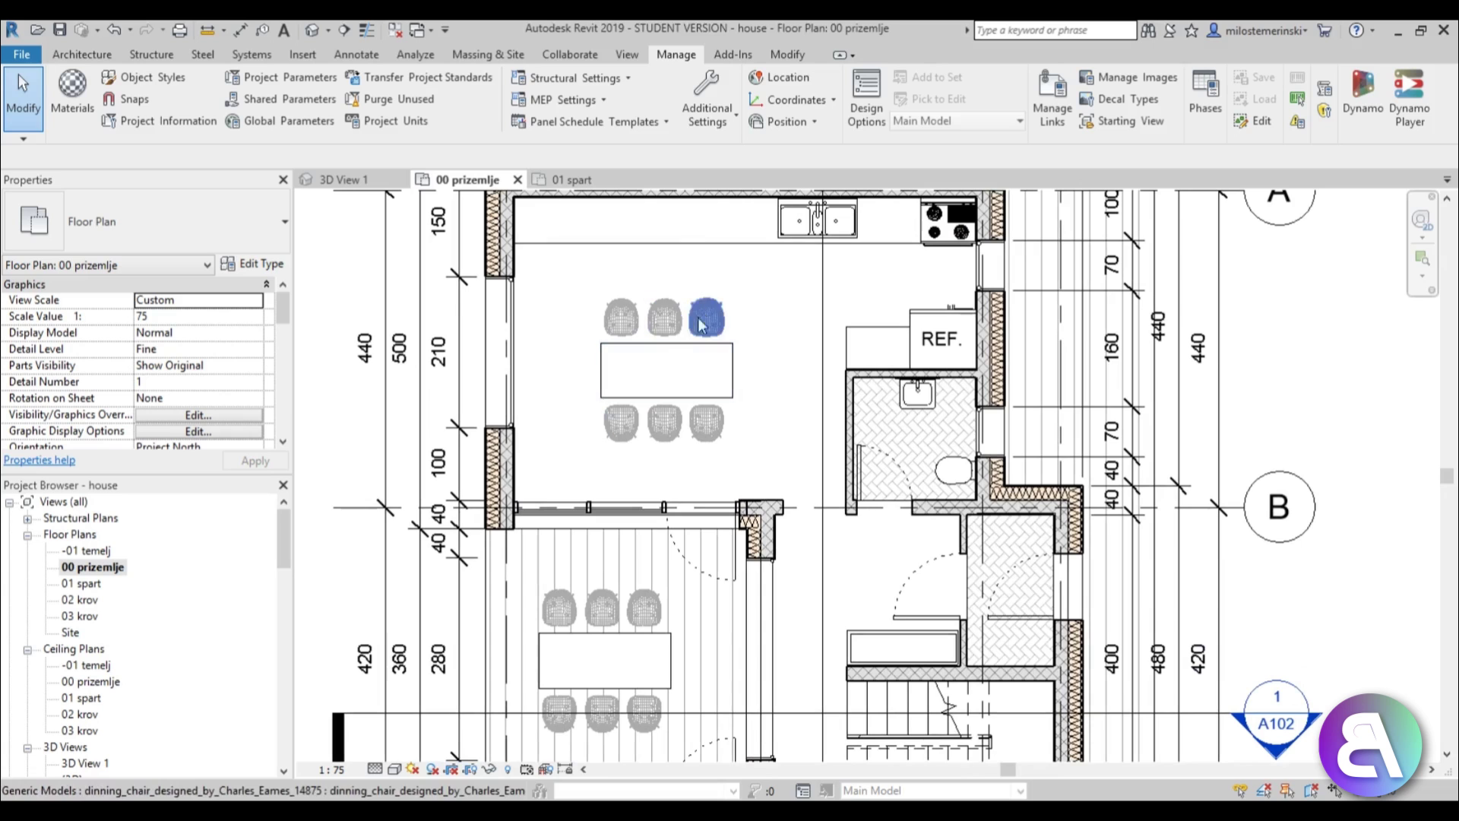
pyautogui.moveTo(791, 446); pyautogui.dragTo(760, 311, button='middle')
pyautogui.scroll(-1, 762, 308)
pyautogui.scroll(-1, 764, 314)
pyautogui.moveTo(785, 580); pyautogui.dragTo(788, 531, button='middle')
pyautogui.moveTo(805, 649); pyautogui.dragTo(801, 566, button='middle')
pyautogui.moveTo(760, 640); pyautogui.dragTo(743, 616, button='middle')
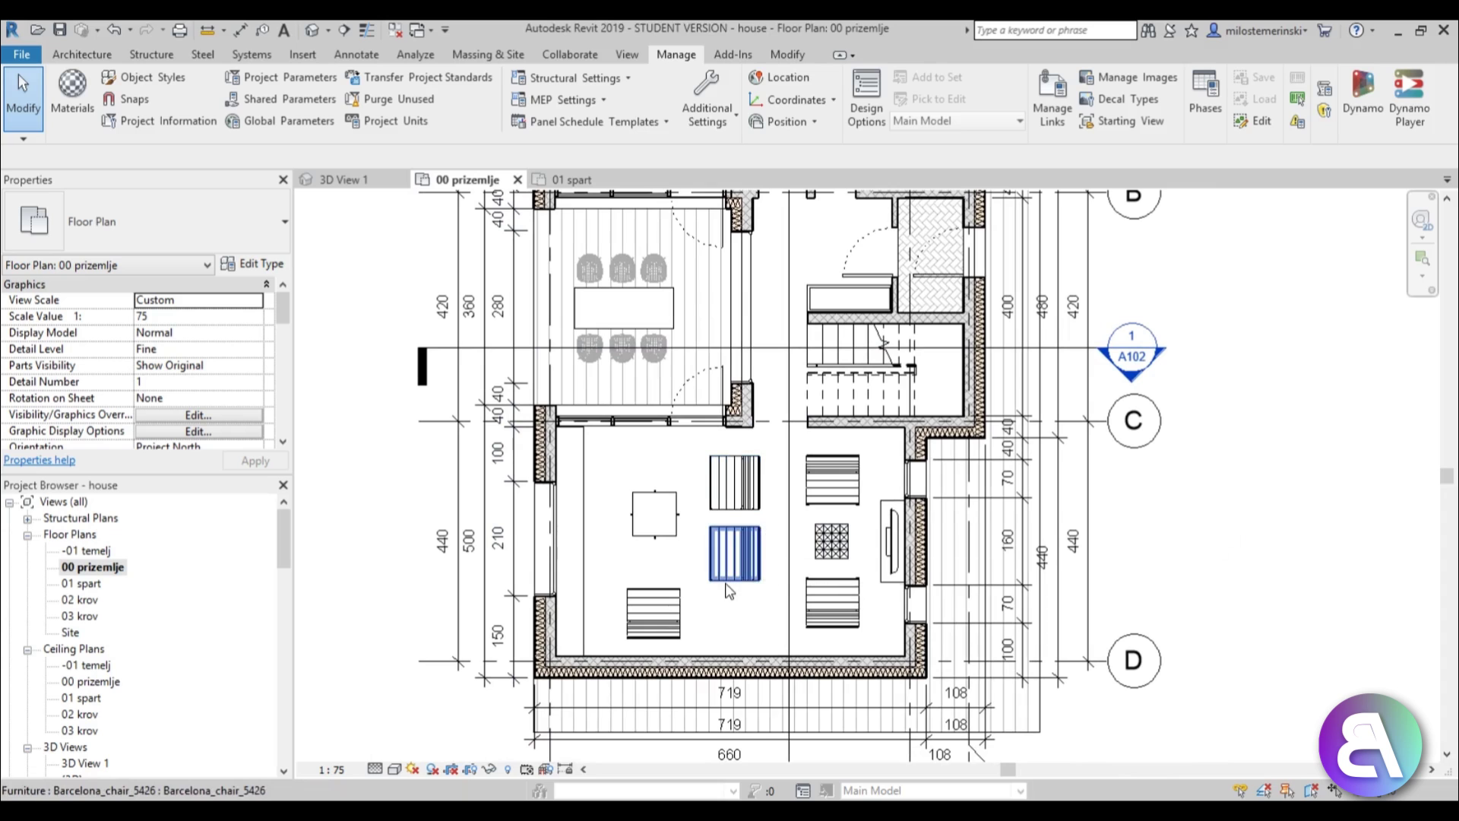
pyautogui.moveTo(673, 472); pyautogui.dragTo(667, 506, button='middle')
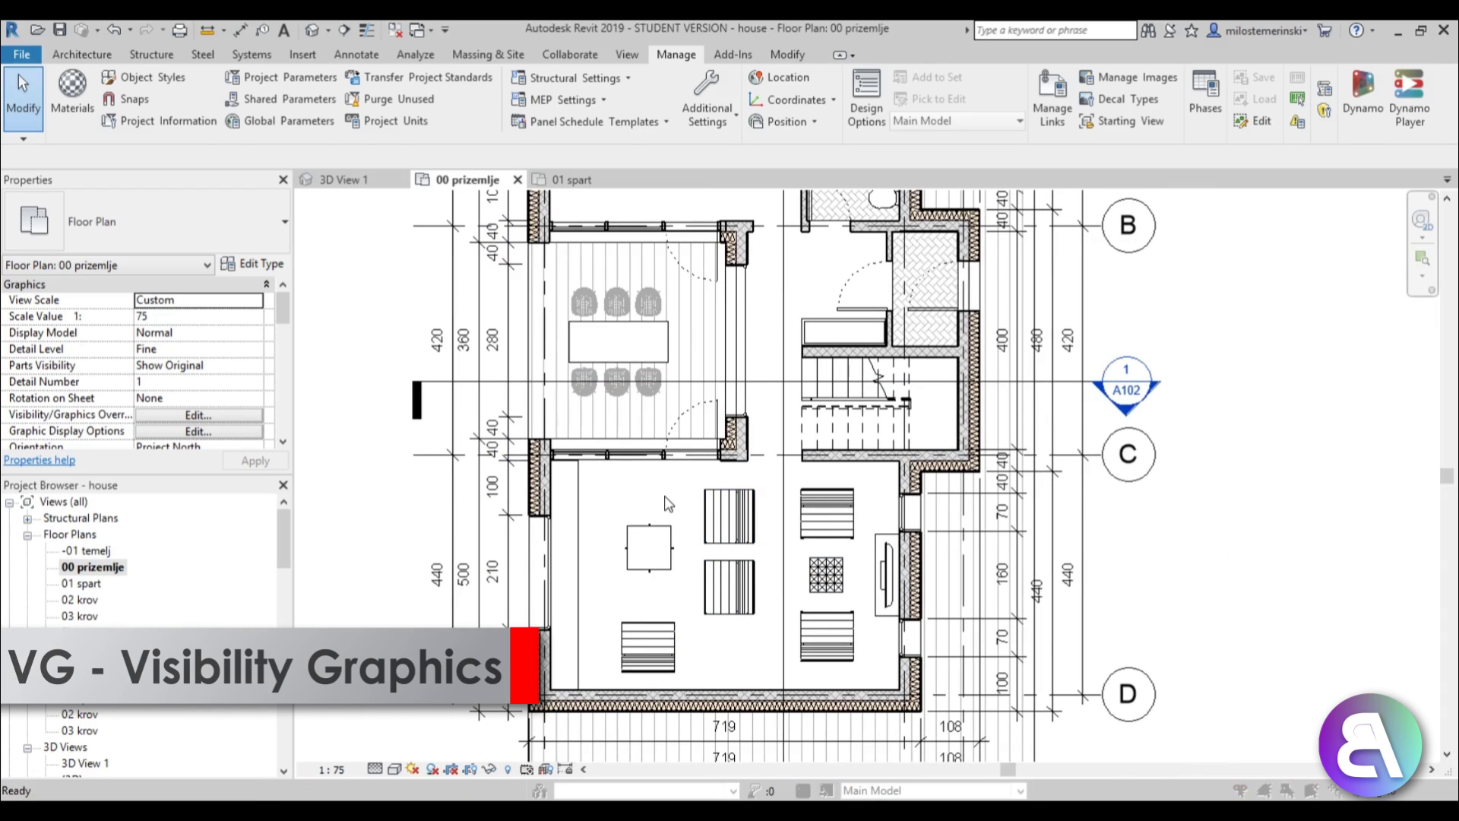
# Try halftone for the Furniture category in the floor plan's Visibility/Graphic Overrides
pyautogui.press('v')
pyautogui.press('g')
pyautogui.moveTo(1005, 266); pyautogui.dragTo(756, 143)
pyautogui.moveTo(1172, 285); pyautogui.dragTo(1175, 359)
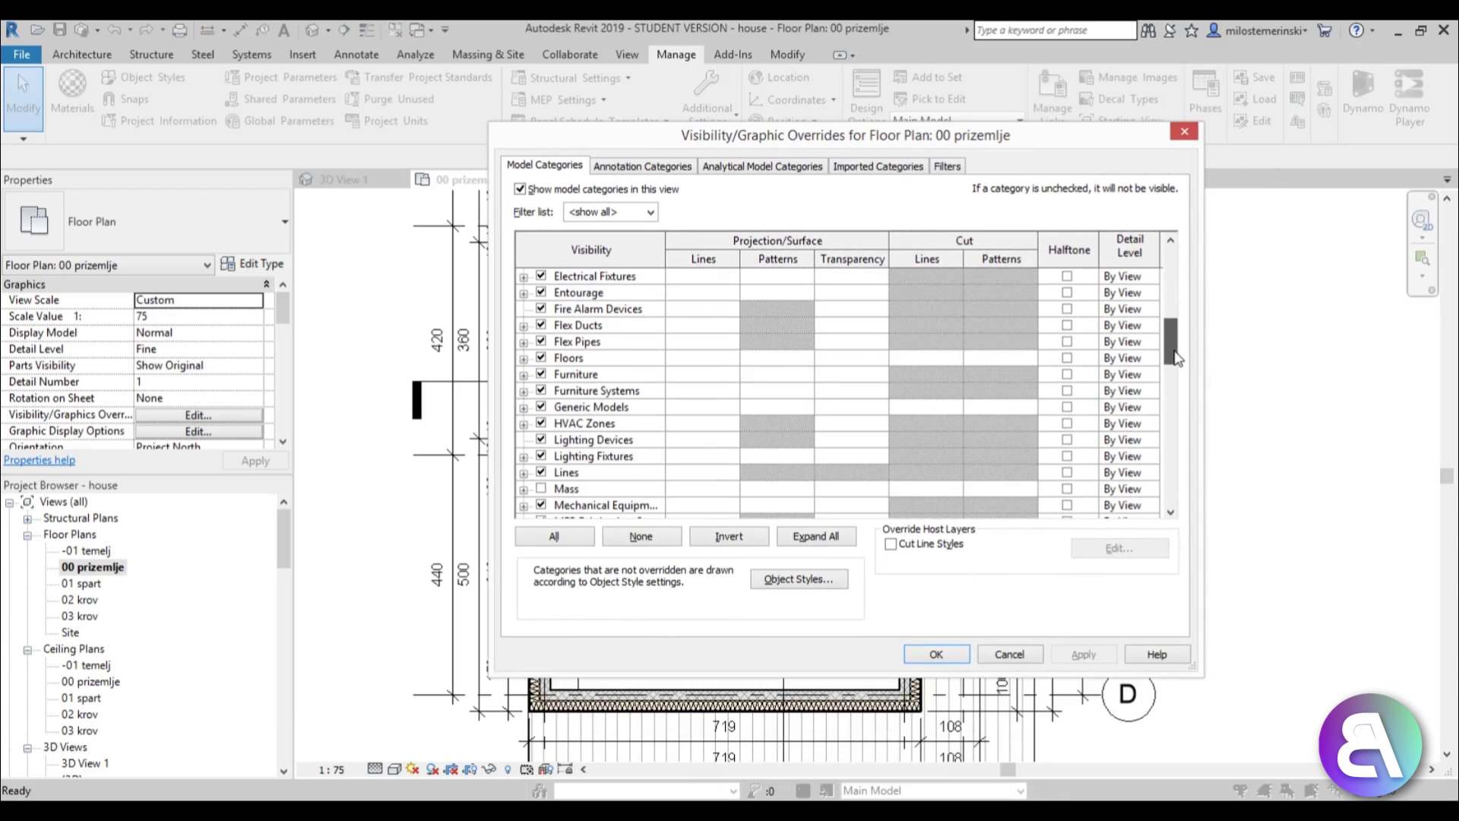
pyautogui.click(1068, 376)
pyautogui.click(1084, 655)
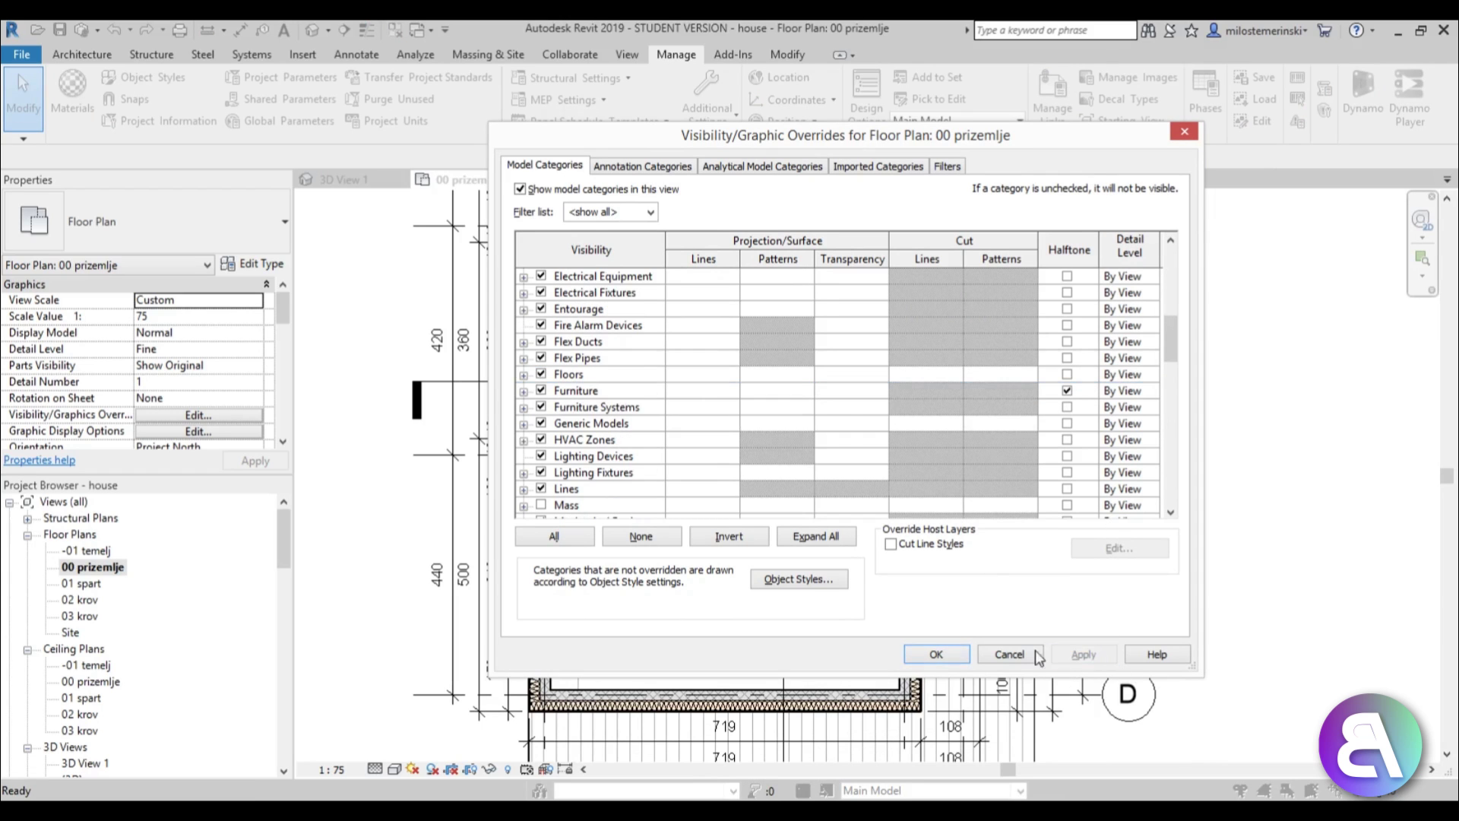
pyautogui.moveTo(849, 136); pyautogui.dragTo(484, 149)
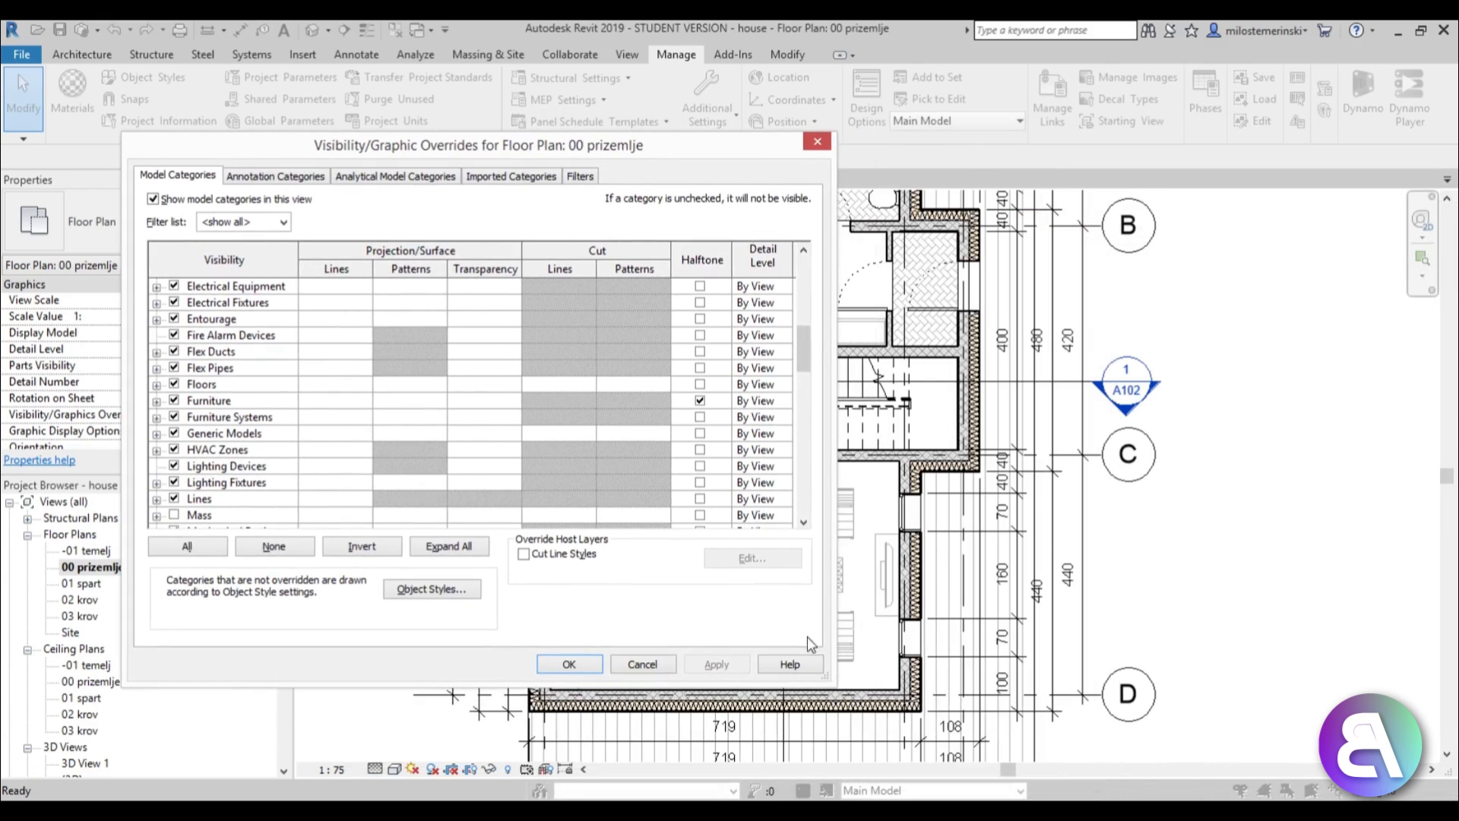
pyautogui.click(643, 665)
# Turn on halftone for the Plumbing Fixtures and Planting categories in the floor plan's Visibility/Graphic Overrides
pyautogui.moveTo(898, 365)
pyautogui.mouseDown(button='middle')
pyautogui.moveTo(839, 601)
pyautogui.moveTo(824, 569)
pyautogui.mouseUp(button='middle')
pyautogui.scroll(5, 839, 600)
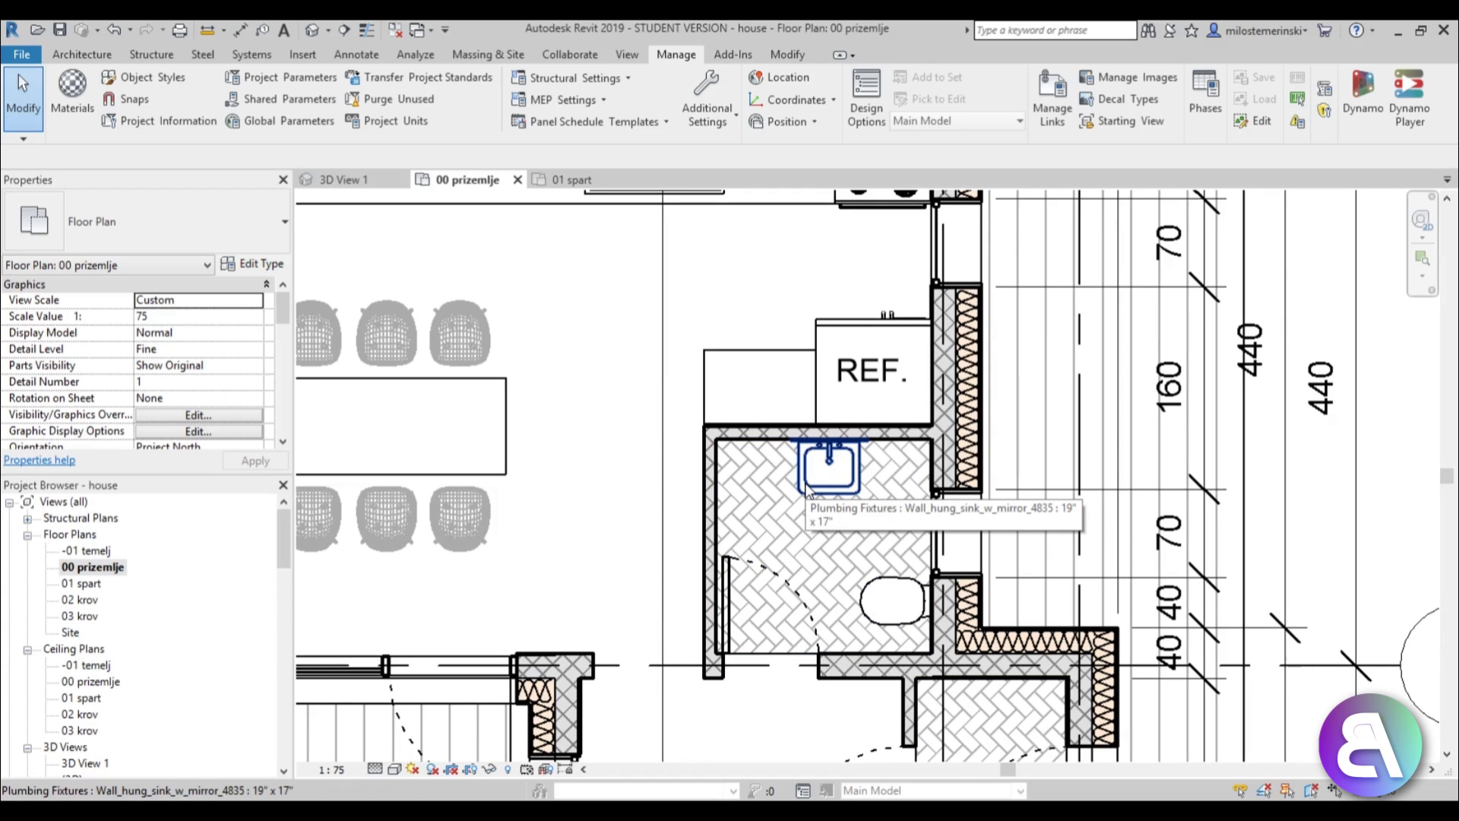
pyautogui.scroll(-3, 806, 490)
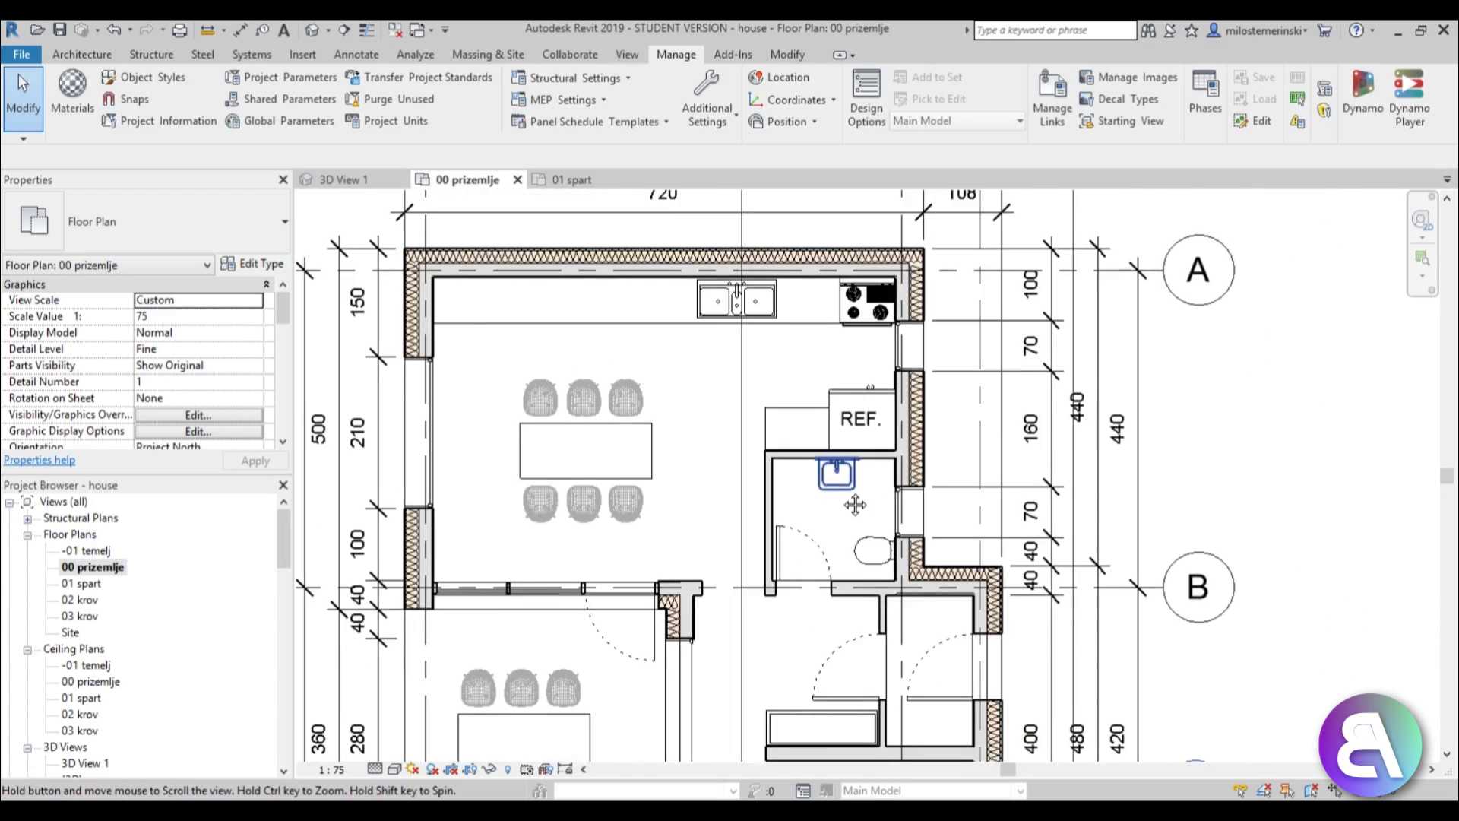
pyautogui.press('v')
pyautogui.press('g')
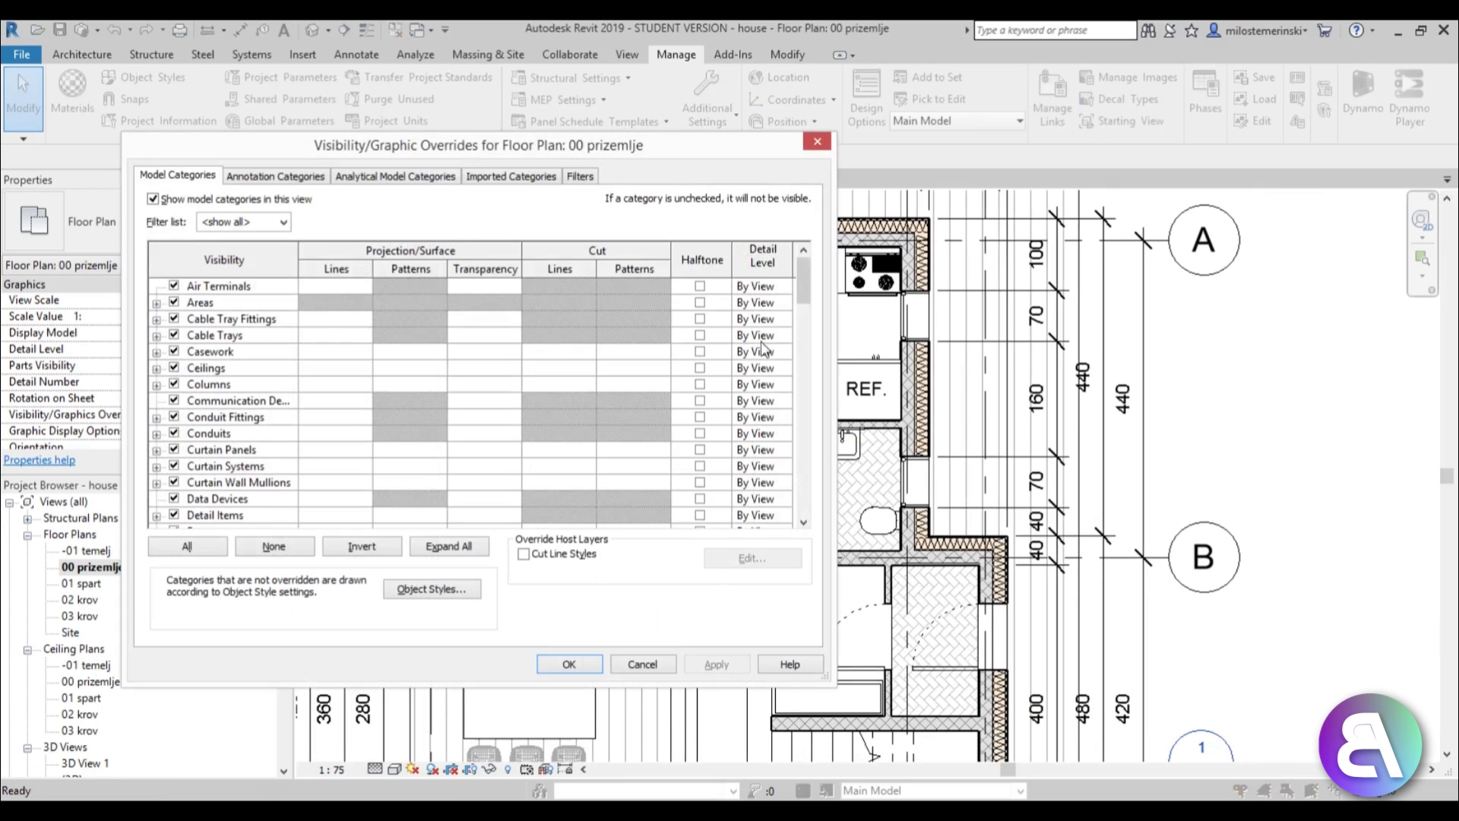
pyautogui.scroll(-2, 809, 331)
pyautogui.moveTo(808, 332); pyautogui.dragTo(808, 428)
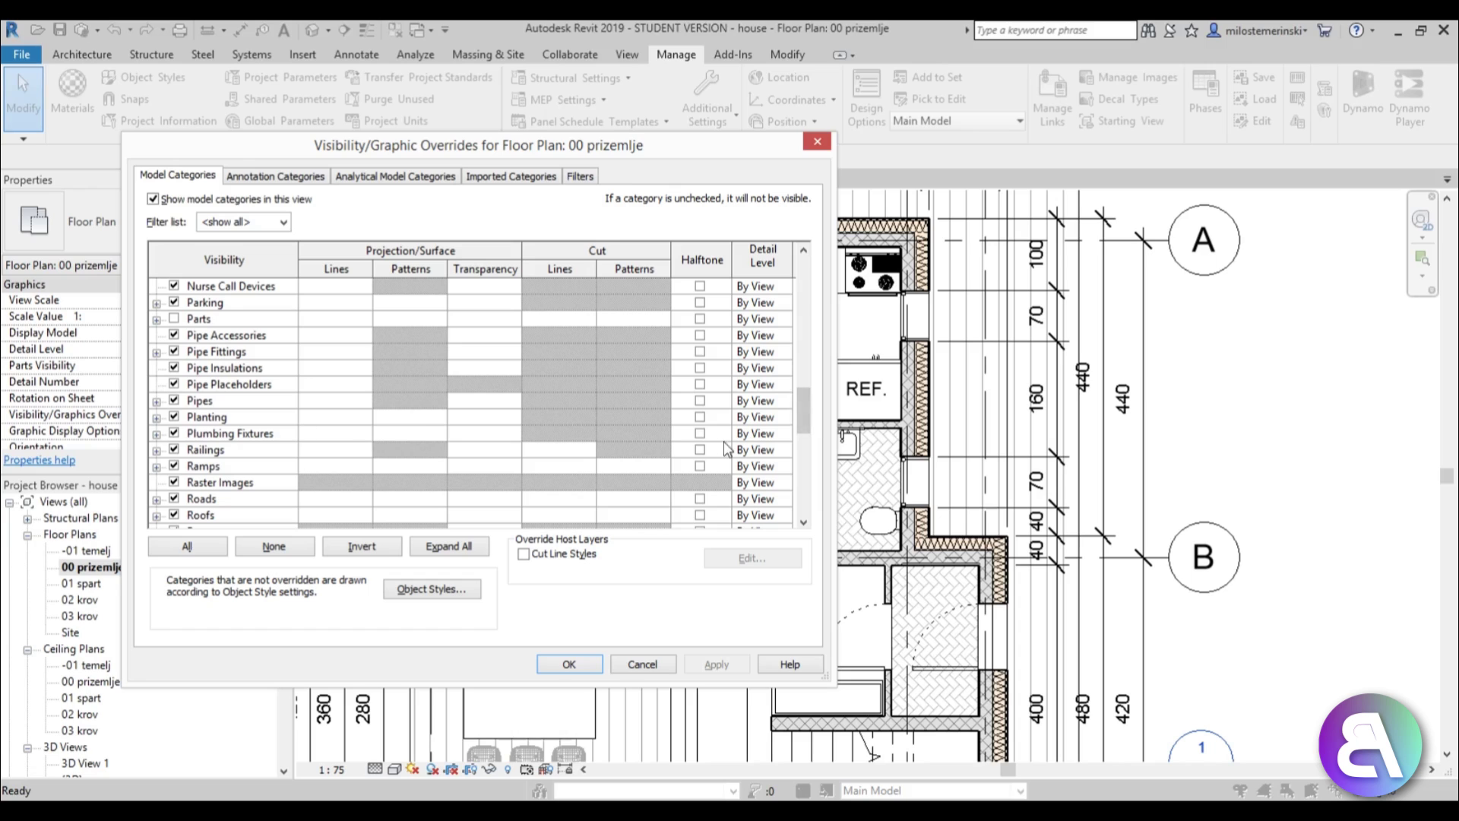
pyautogui.click(700, 434)
pyautogui.click(700, 418)
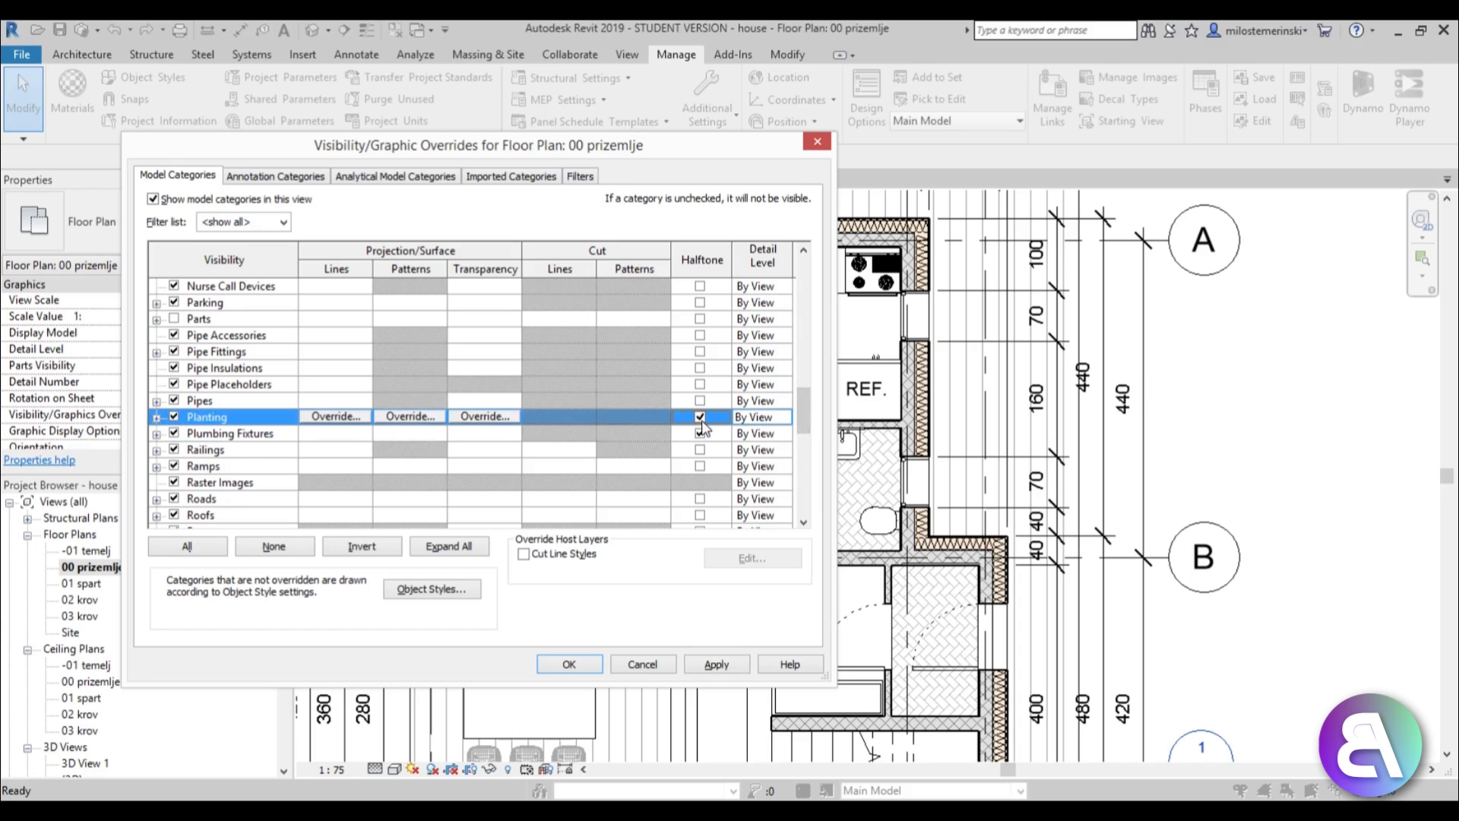
# Turn on halftone for the Generic Models category and apply the visibility overrides to the floor plan
pyautogui.moveTo(804, 429); pyautogui.dragTo(804, 375)
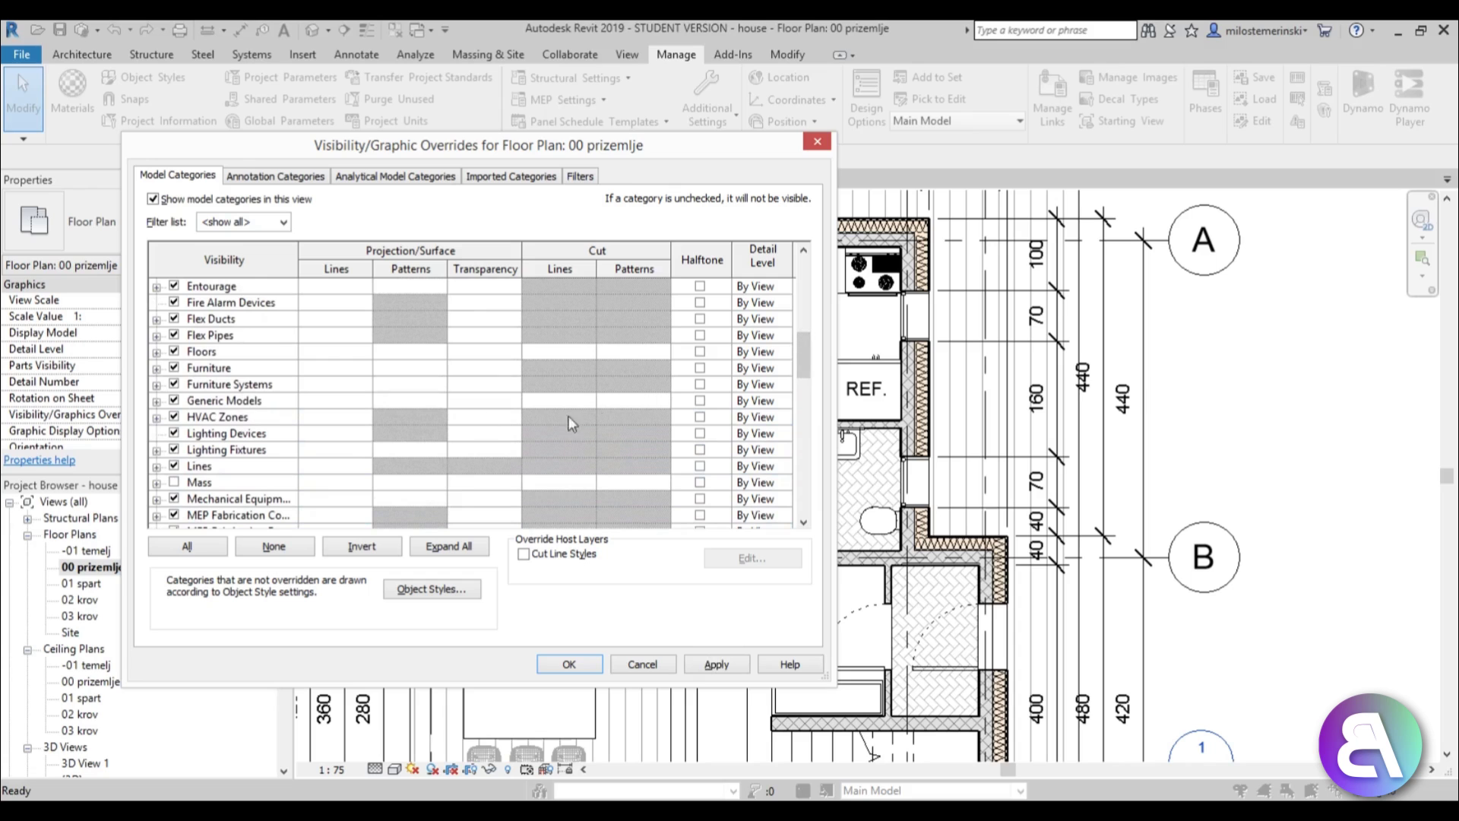
pyautogui.click(701, 402)
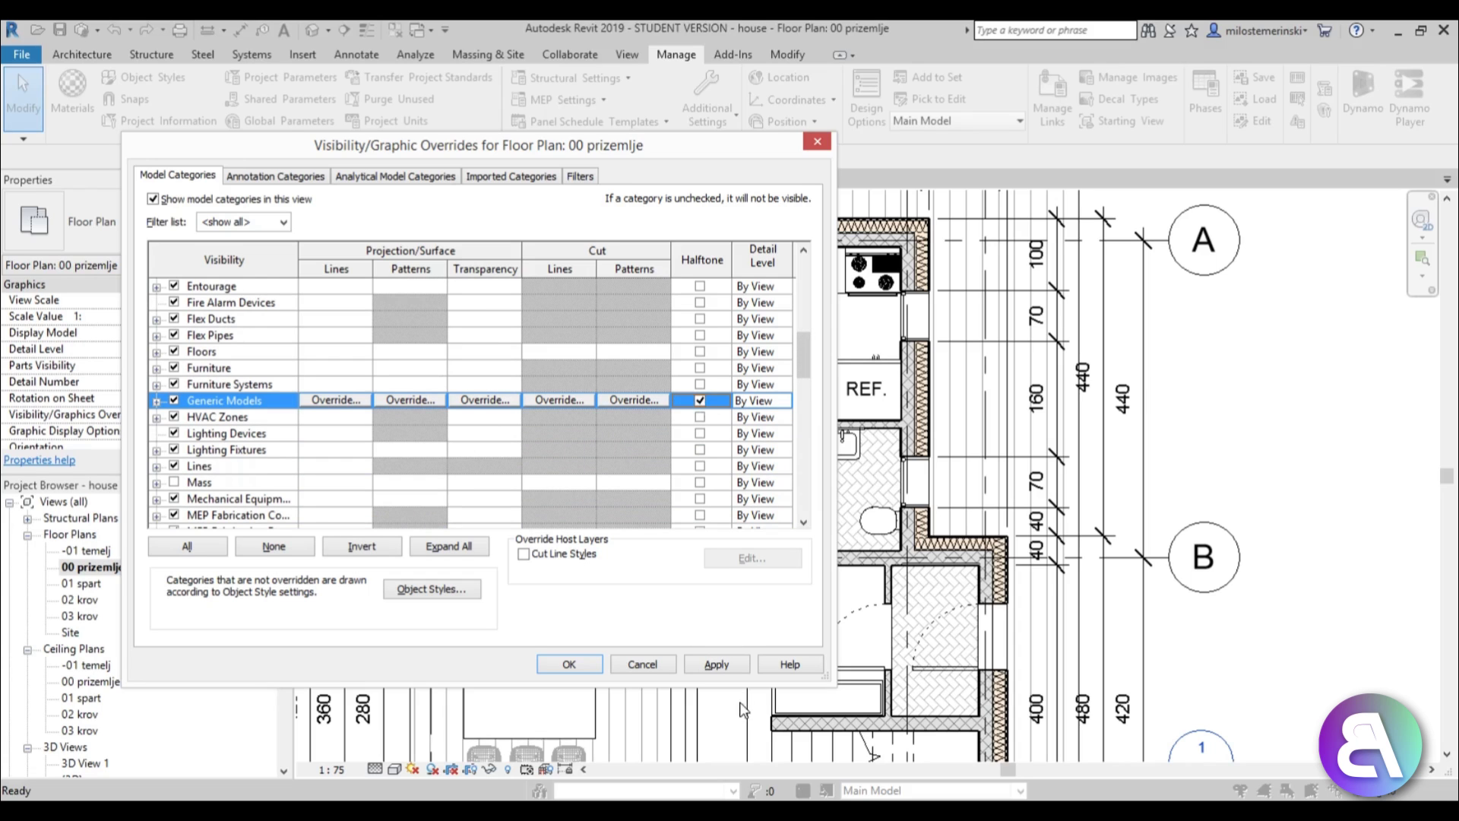
pyautogui.click(731, 662)
pyautogui.click(570, 665)
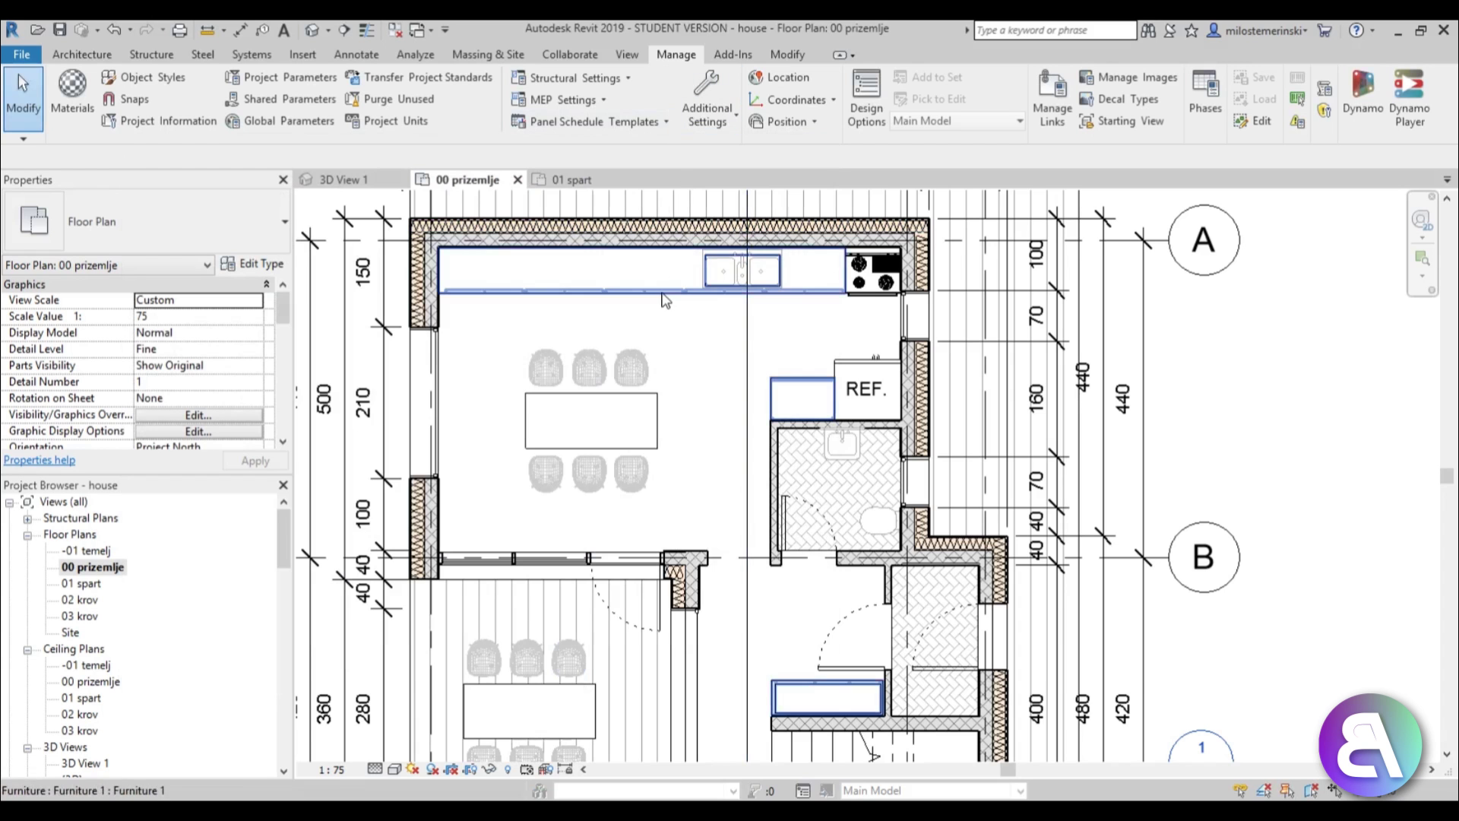
# Turn on halftone for the Furniture category in the floor plan's Visibility/Graphic Overrides and apply the change
pyautogui.scroll(-2, 749, 258)
pyautogui.scroll(-1, 745, 259)
pyautogui.moveTo(747, 587); pyautogui.dragTo(773, 336, button='middle')
pyautogui.scroll(5, 700, 408)
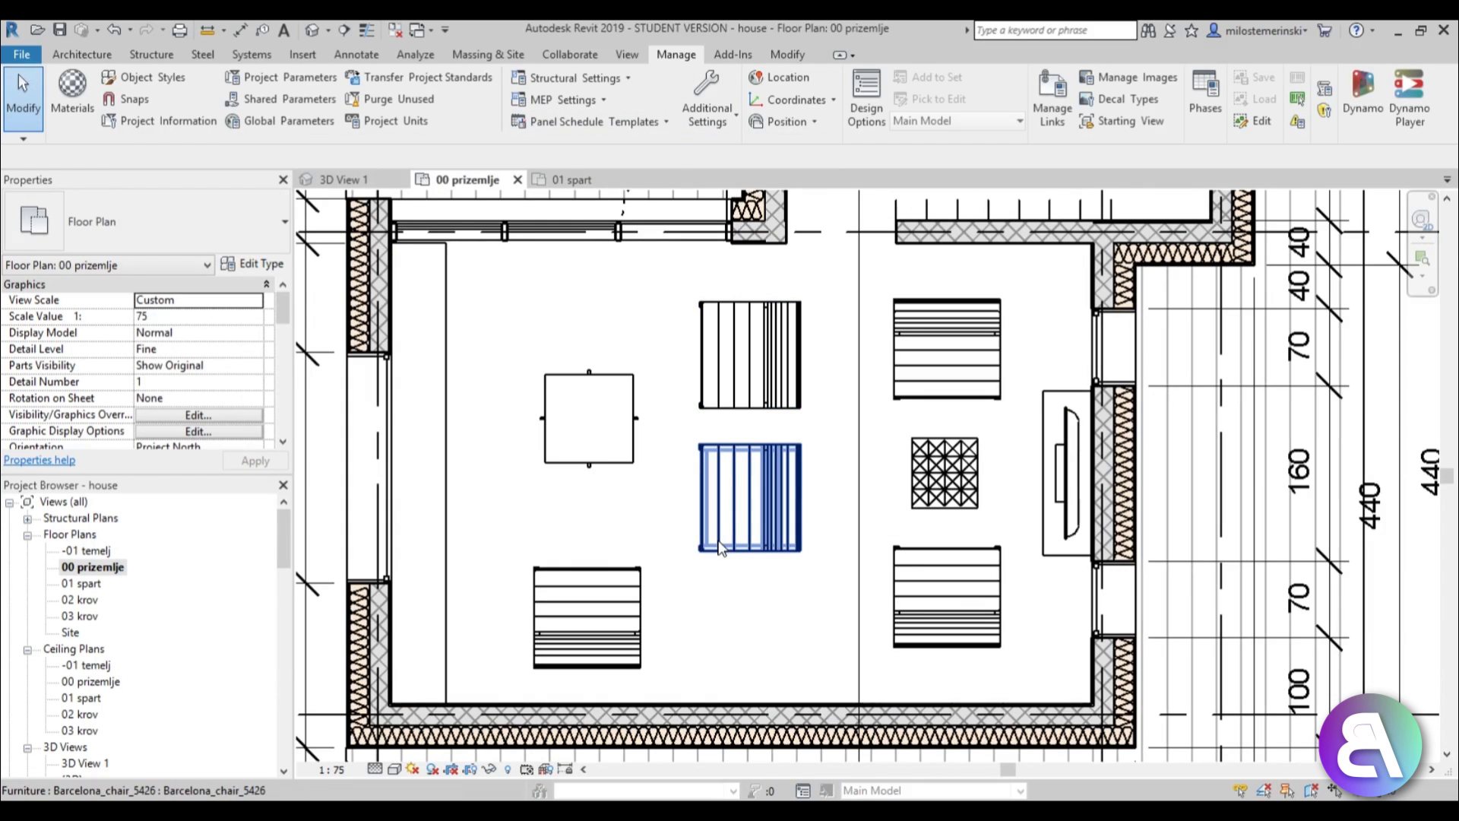
pyautogui.scroll(-2, 724, 596)
pyautogui.scroll(-3, 726, 606)
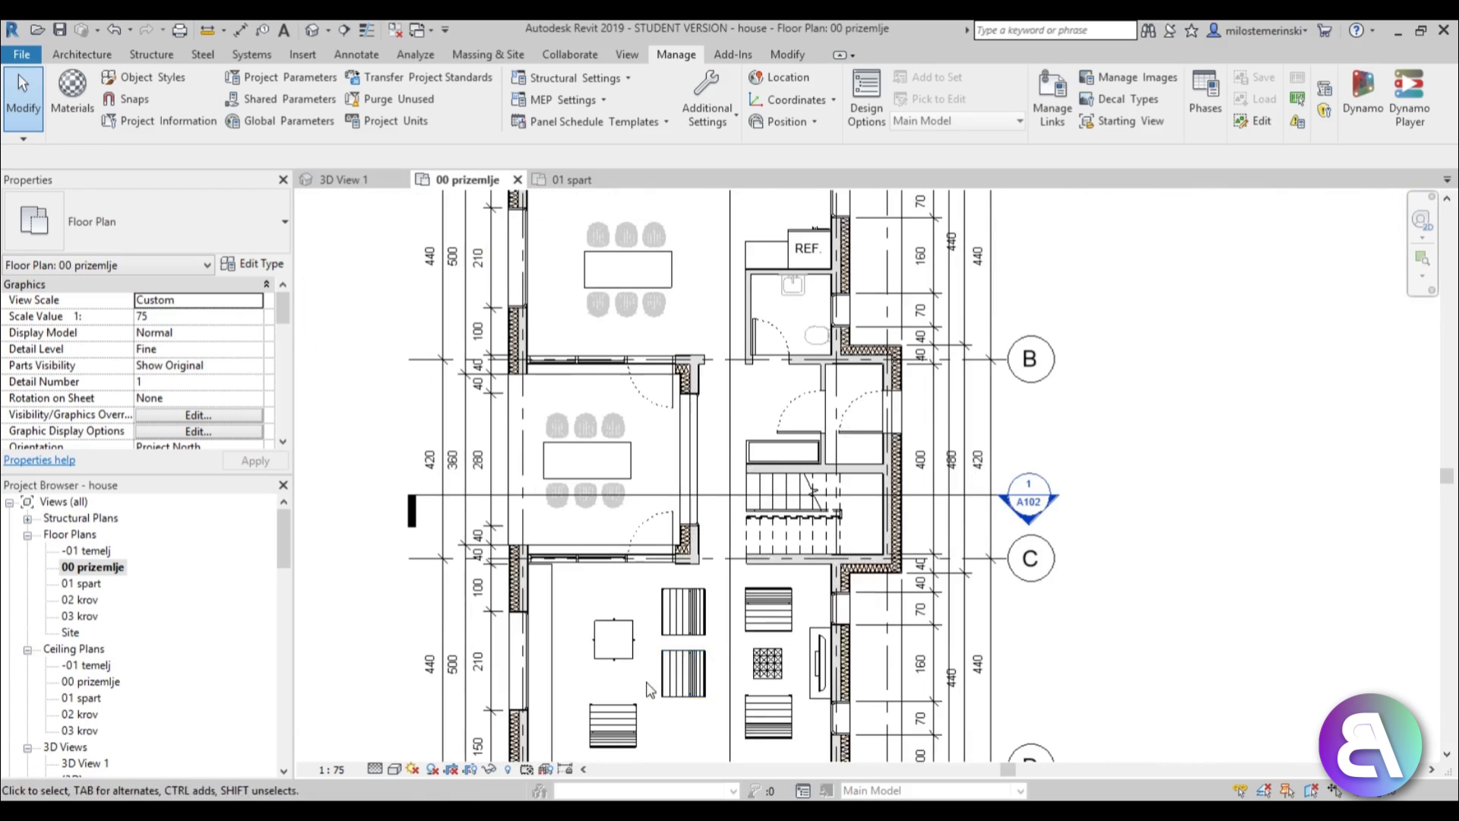
pyautogui.scroll(5, 654, 547)
pyautogui.press('v')
pyautogui.press('g')
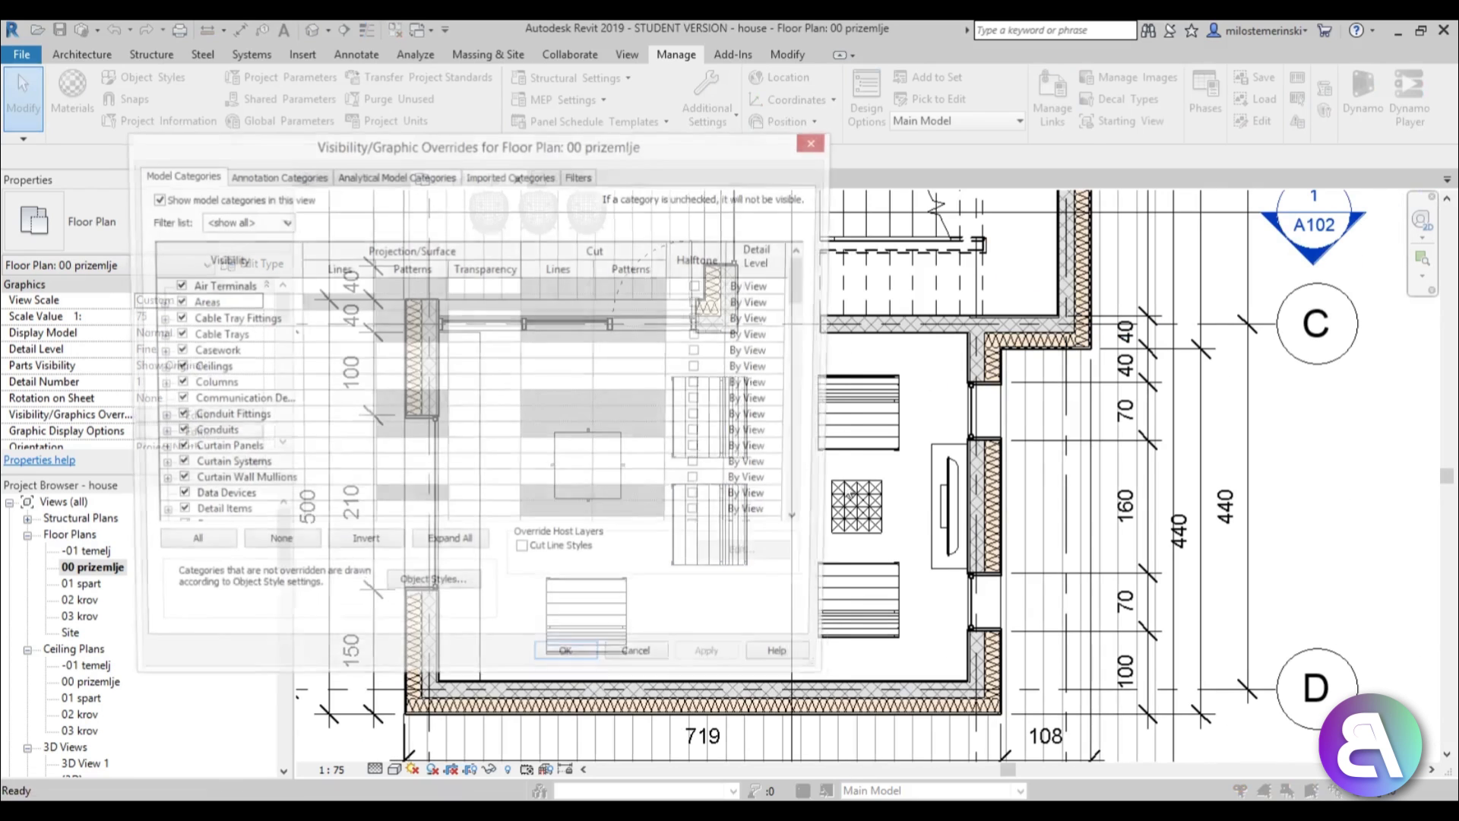
pyautogui.moveTo(804, 287); pyautogui.dragTo(808, 377)
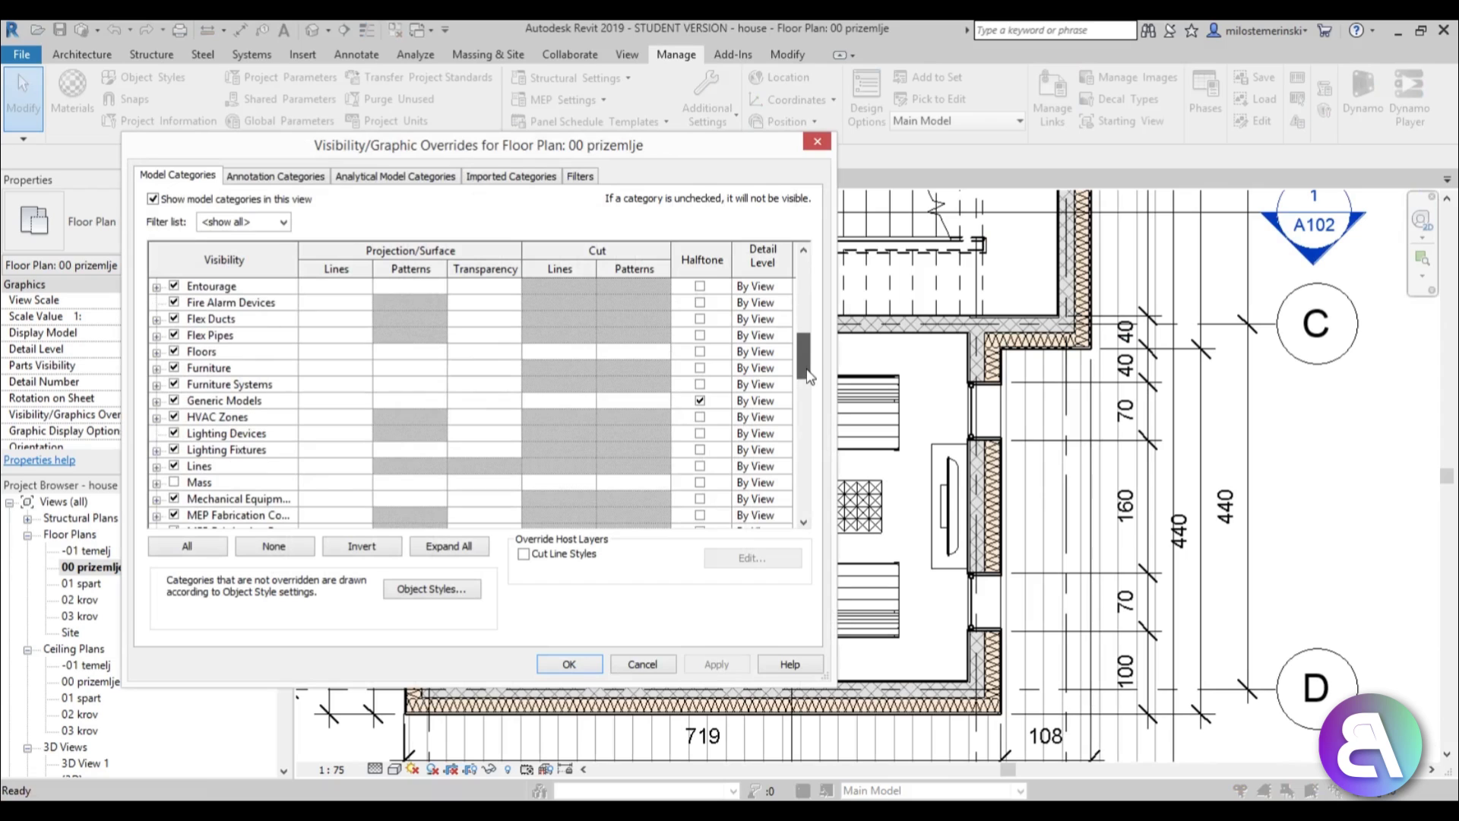
pyautogui.click(700, 368)
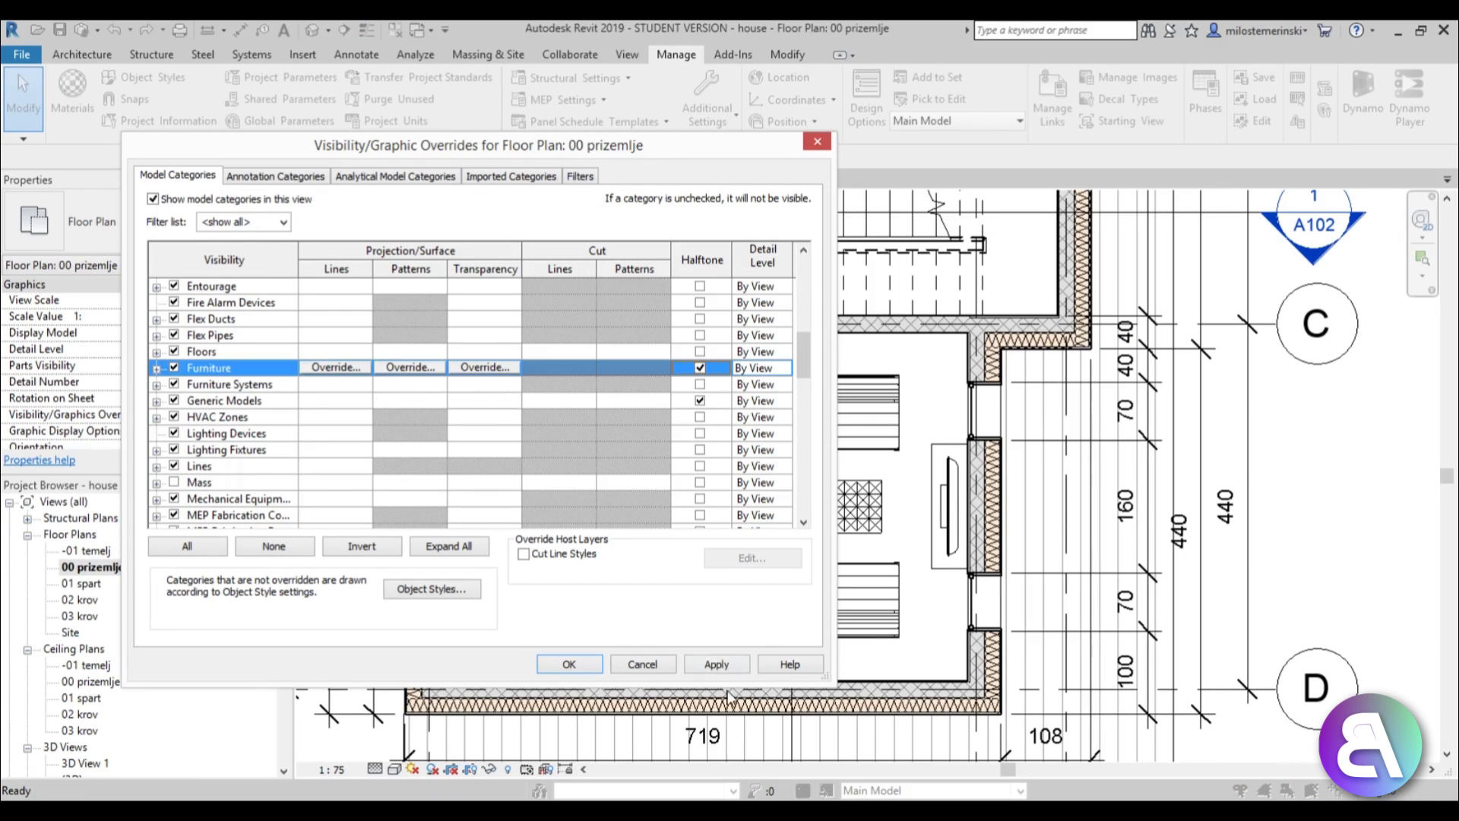
pyautogui.click(584, 667)
# Override the refrigerator's graphics by element in the floor plan, setting it to halftone
pyautogui.scroll(-4, 715, 418)
pyautogui.moveTo(714, 419); pyautogui.dragTo(633, 781, button='middle')
pyautogui.moveTo(697, 450); pyautogui.dragTo(698, 492, button='middle')
pyautogui.scroll(5, 697, 487)
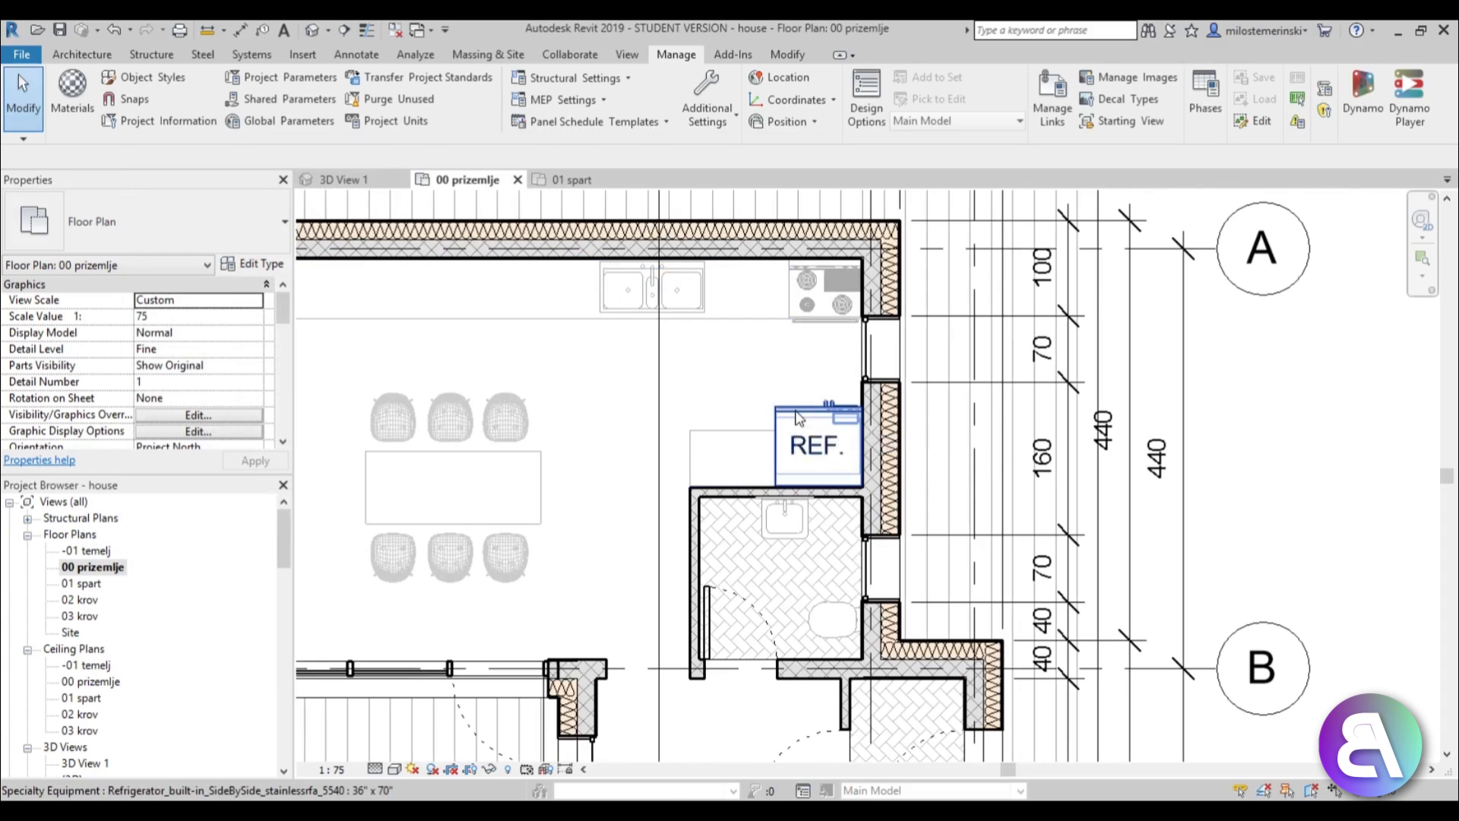
pyautogui.scroll(-3, 797, 417)
pyautogui.moveTo(788, 511); pyautogui.dragTo(794, 408, button='middle')
pyautogui.moveTo(690, 511); pyautogui.dragTo(615, 721, button='middle')
pyautogui.scroll(3, 703, 290)
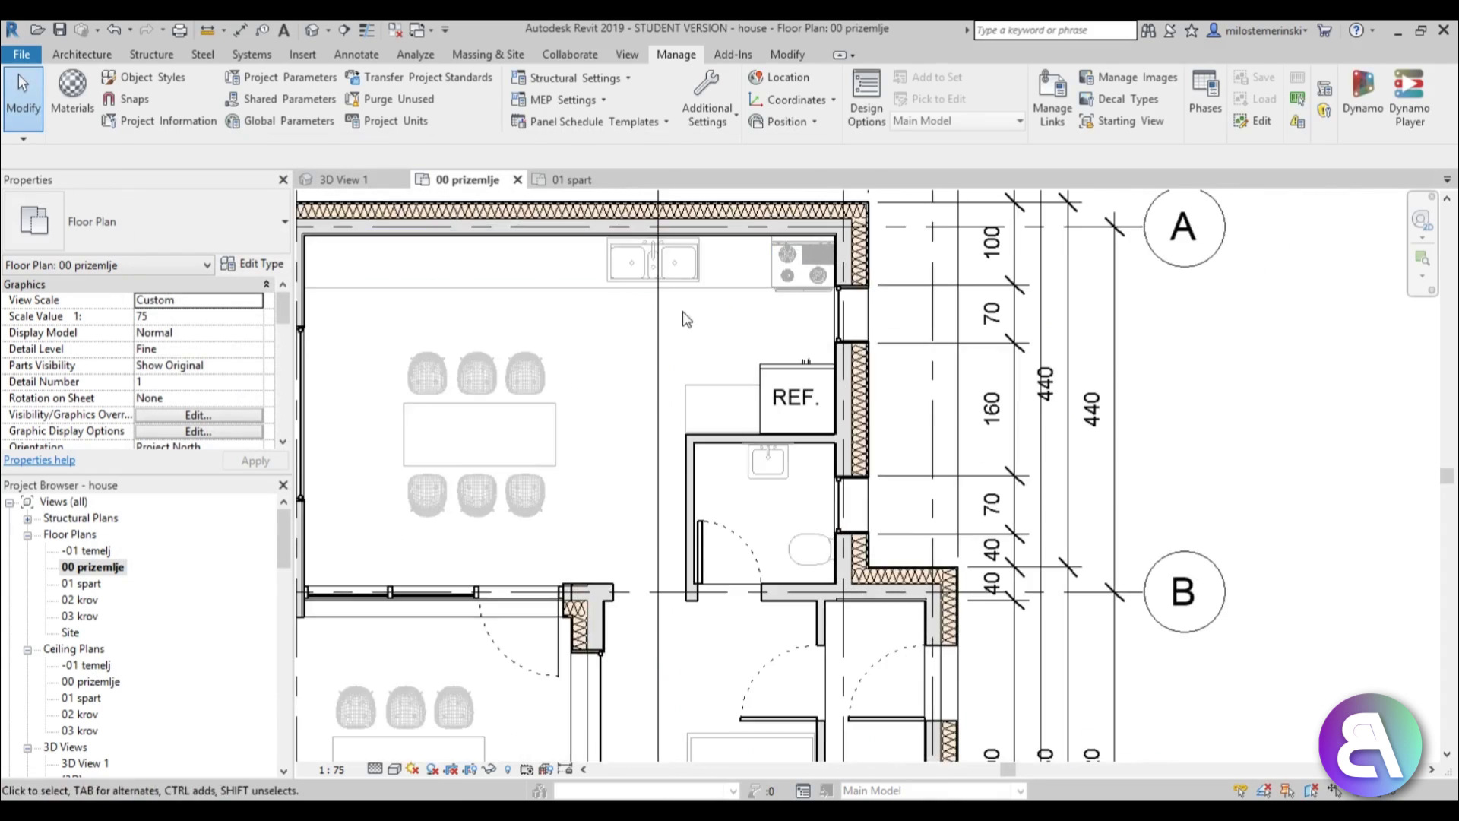
pyautogui.click(764, 368)
pyautogui.rightClick(608, 374)
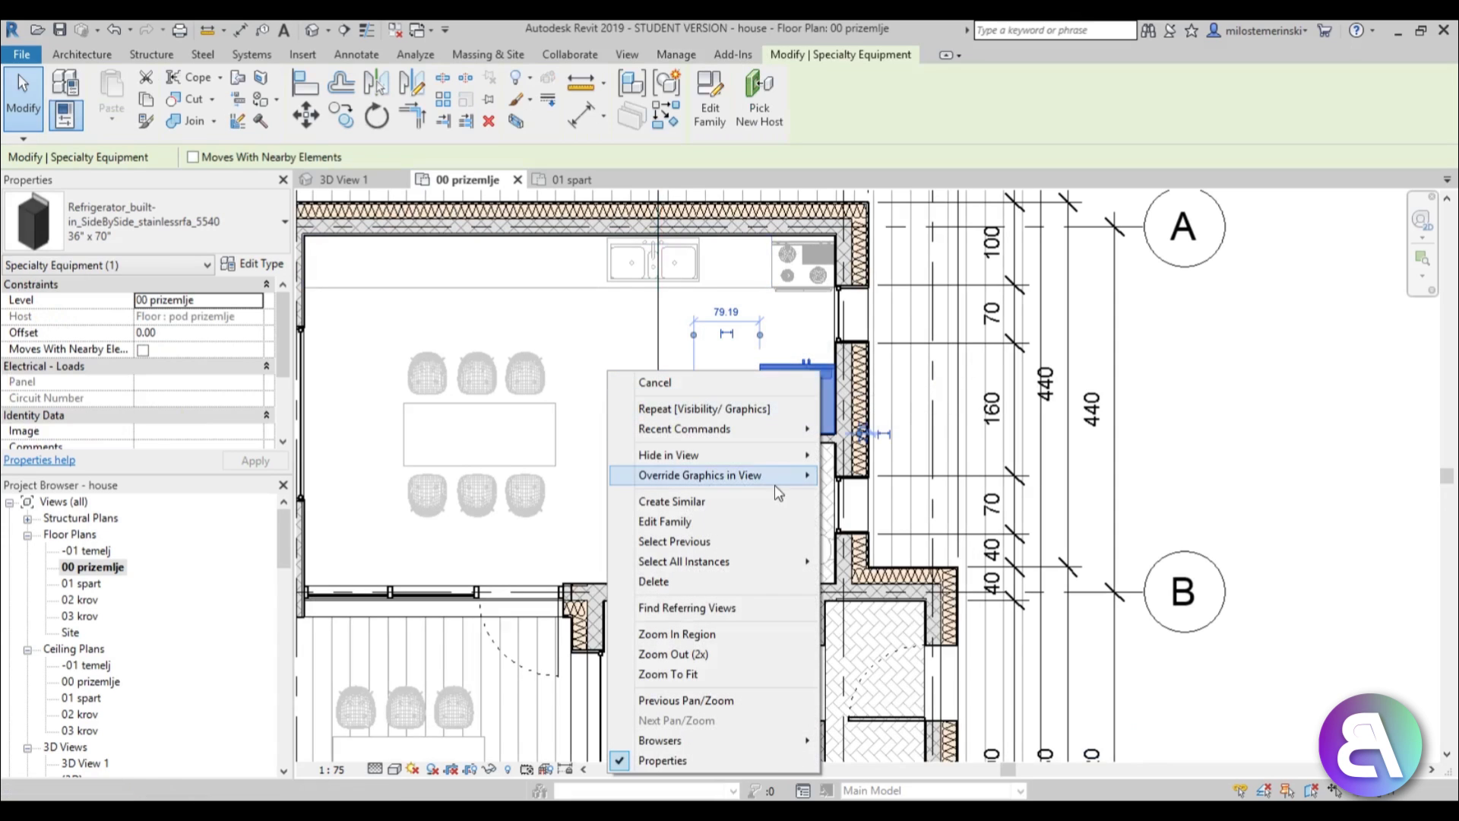
pyautogui.moveTo(794, 475)
pyautogui.click(872, 476)
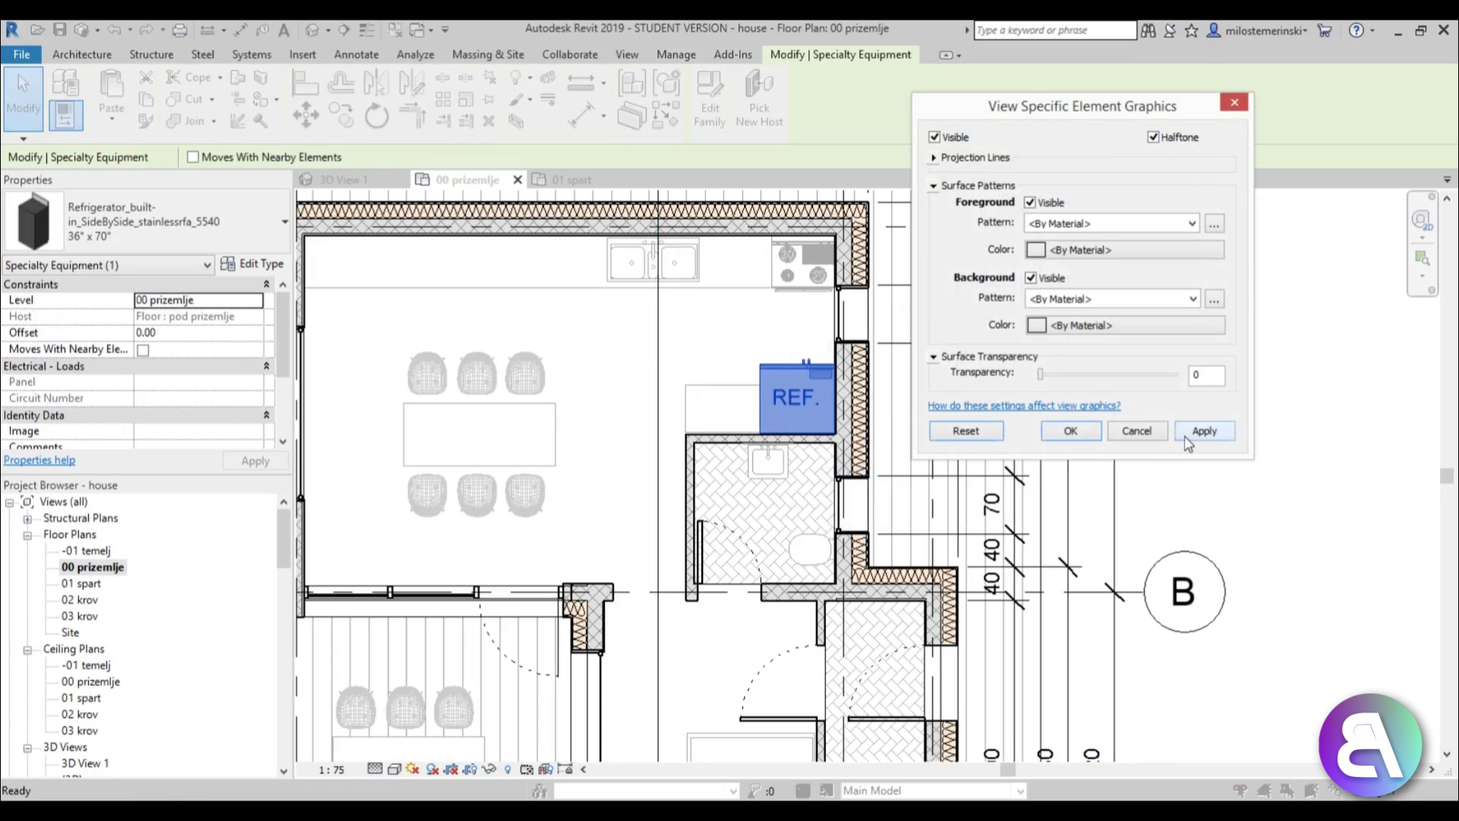
pyautogui.click(1188, 440)
pyautogui.click(1078, 435)
pyautogui.click(1189, 404)
# Examine how the halftone furniture and fixtures read in the living, terrace and kitchen areas of the floor plan
pyautogui.scroll(-3, 806, 319)
pyautogui.moveTo(743, 540); pyautogui.dragTo(743, 553, button='middle')
pyautogui.moveTo(672, 627); pyautogui.dragTo(691, 549, button='middle')
pyautogui.scroll(1, 702, 609)
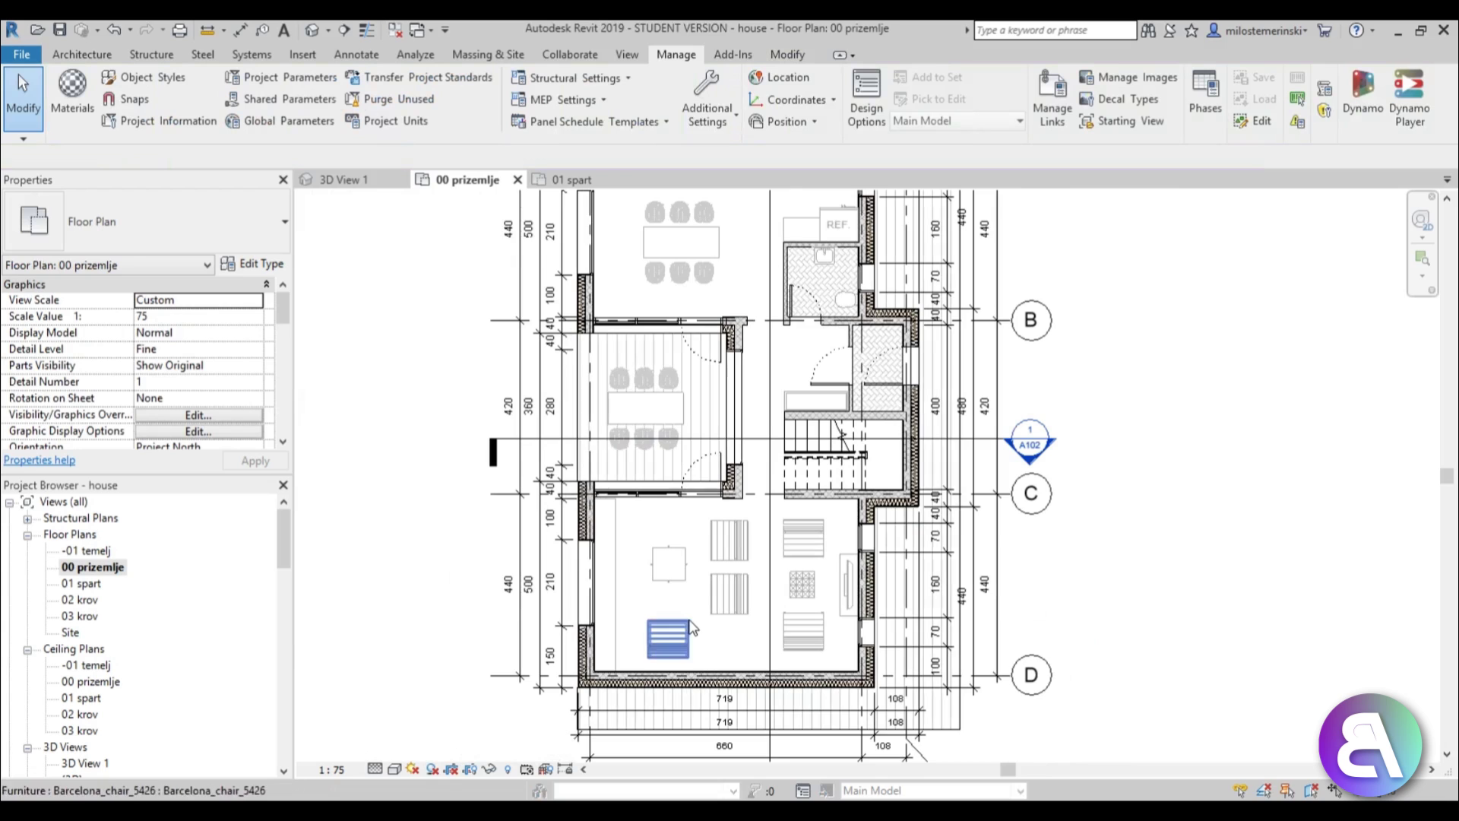
pyautogui.moveTo(675, 432); pyautogui.dragTo(666, 547, button='middle')
pyautogui.scroll(2, 585, 235)
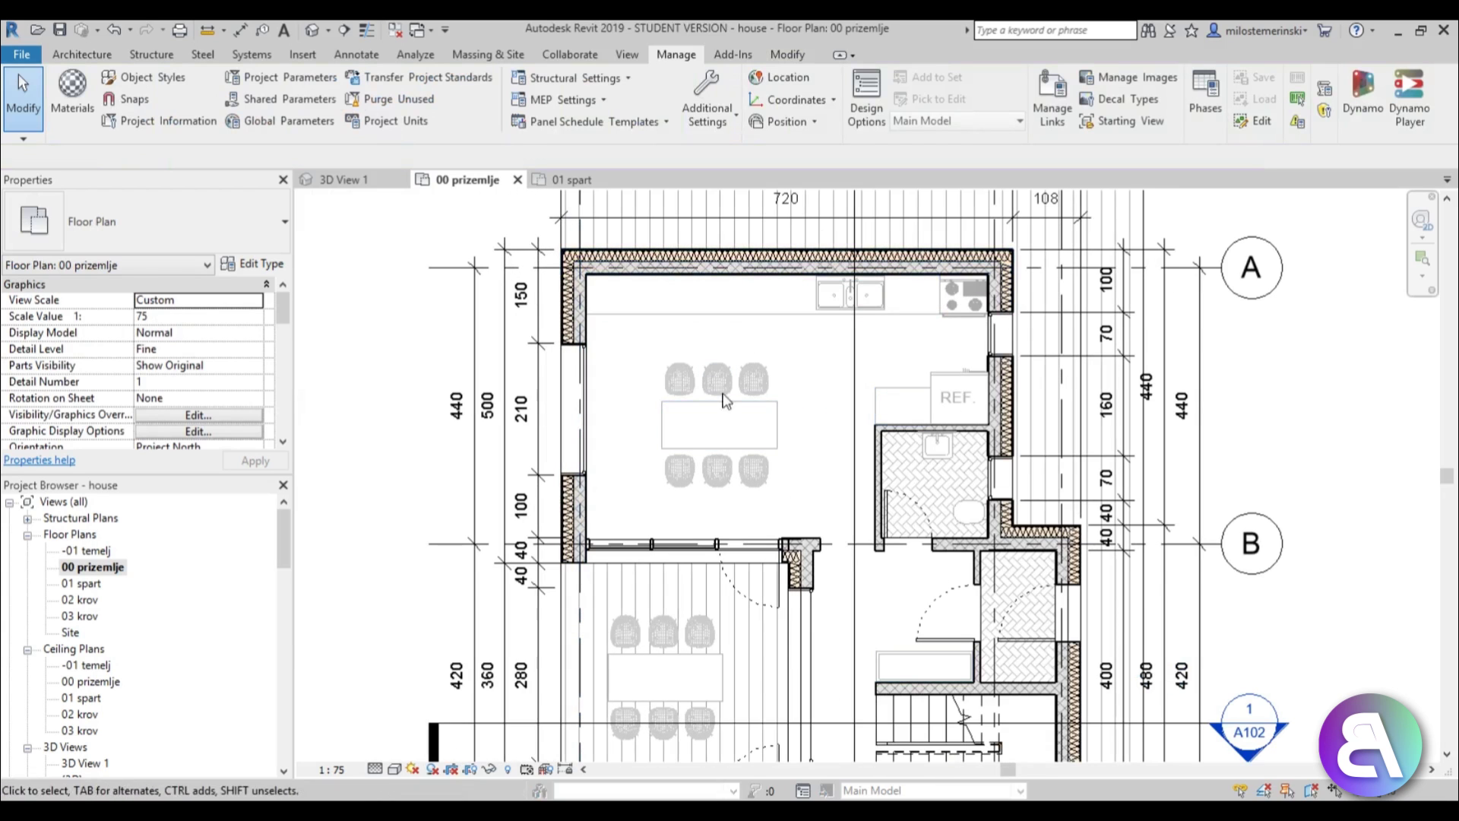
pyautogui.moveTo(800, 401); pyautogui.dragTo(743, 404, button='middle')
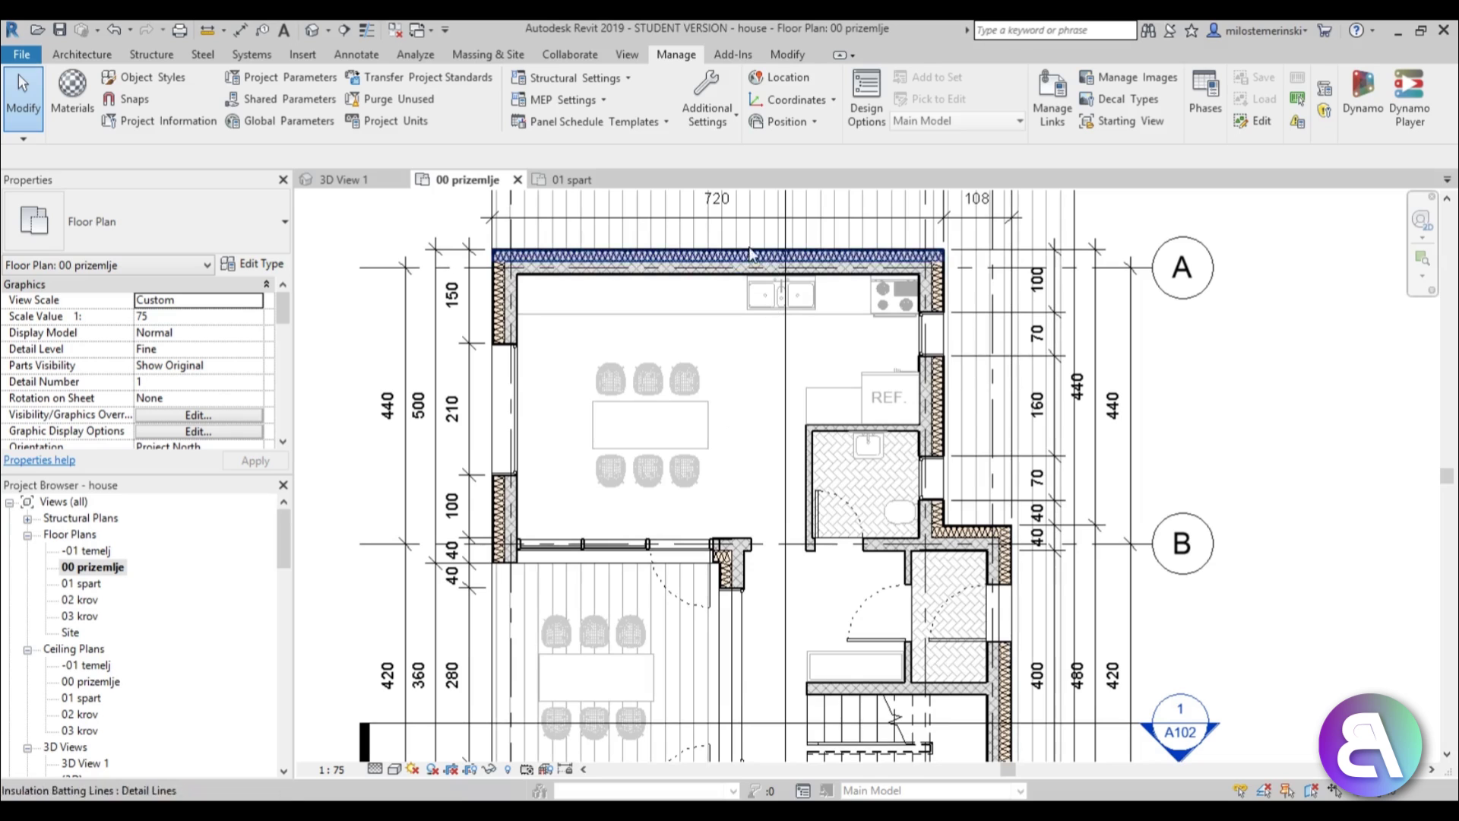
# Examine the insulation batting lines in the exterior walls around the kitchen corner of the floor plan
pyautogui.scroll(3, 516, 276)
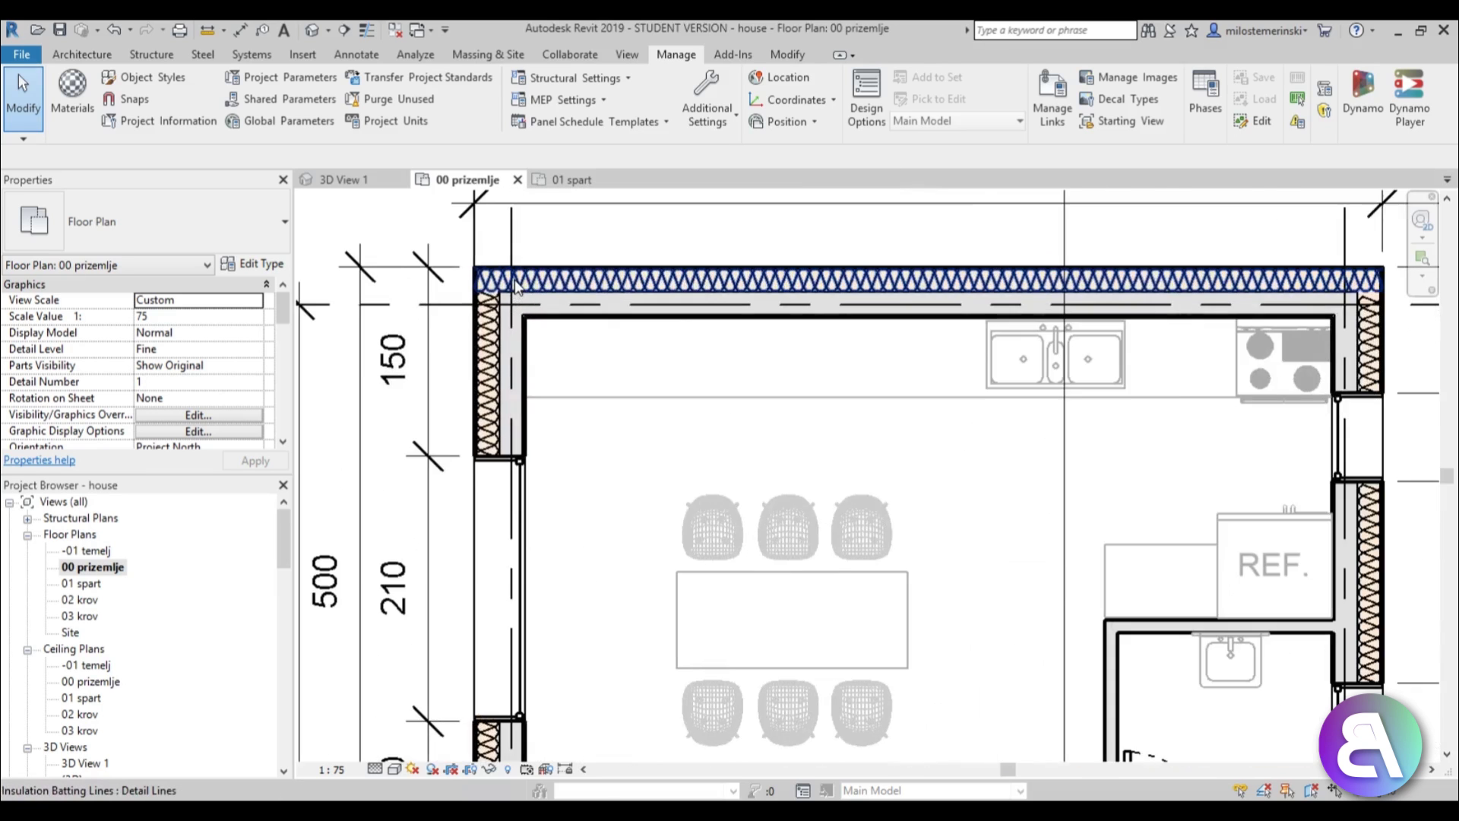
pyautogui.scroll(3, 516, 285)
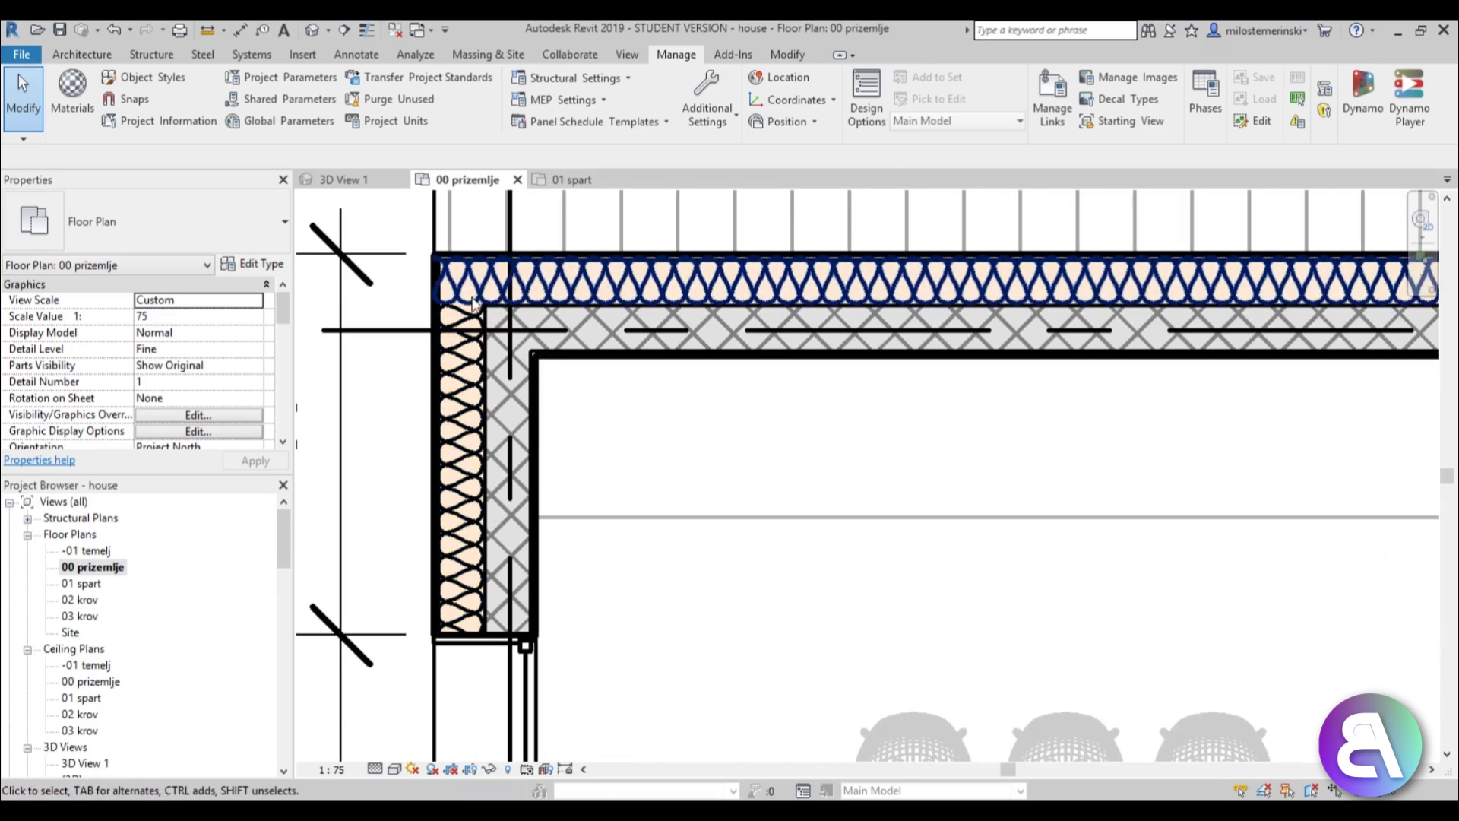
pyautogui.click(473, 304)
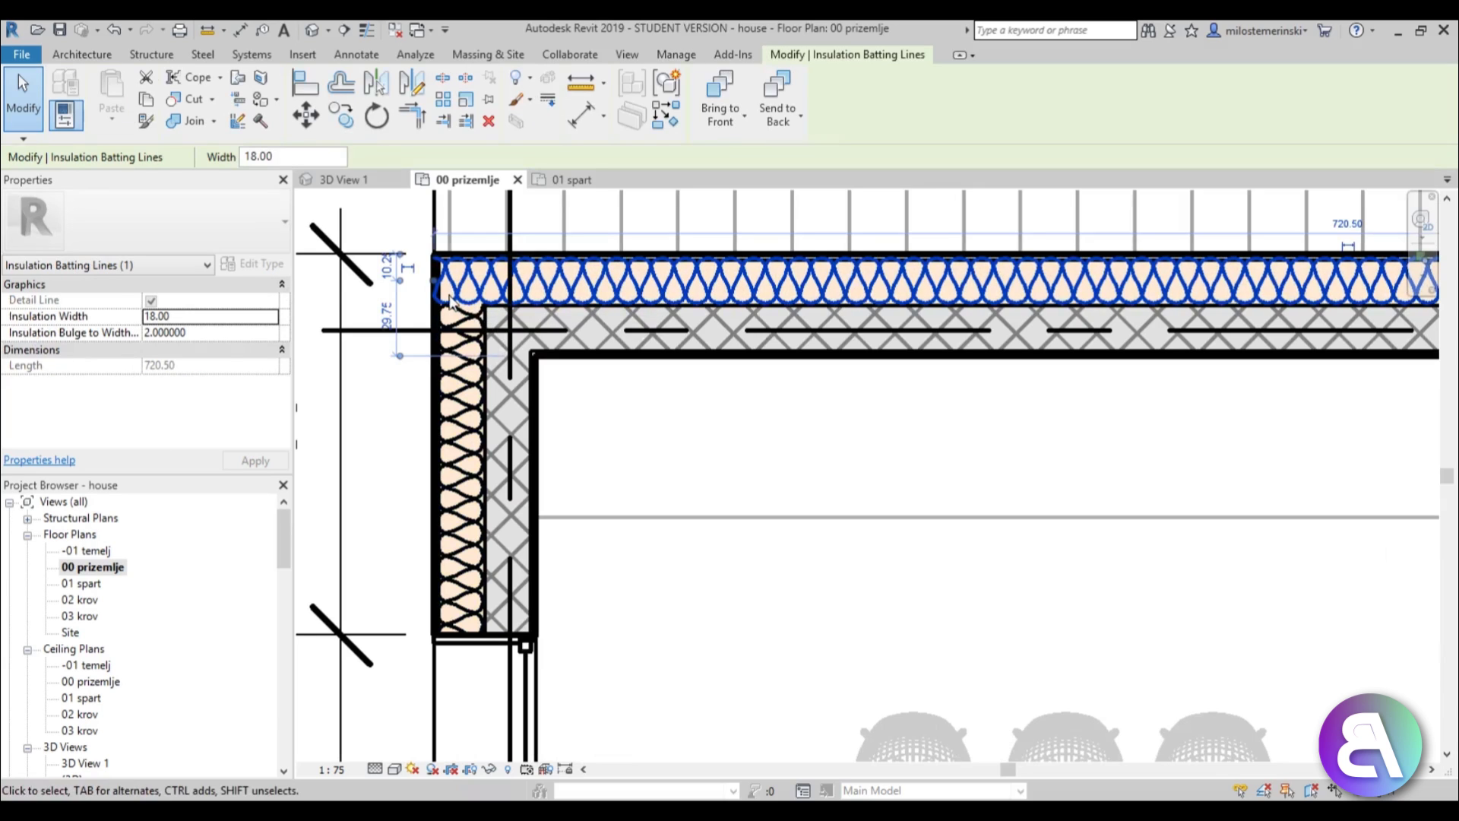
pyautogui.moveTo(668, 381); pyautogui.dragTo(642, 427, button='middle')
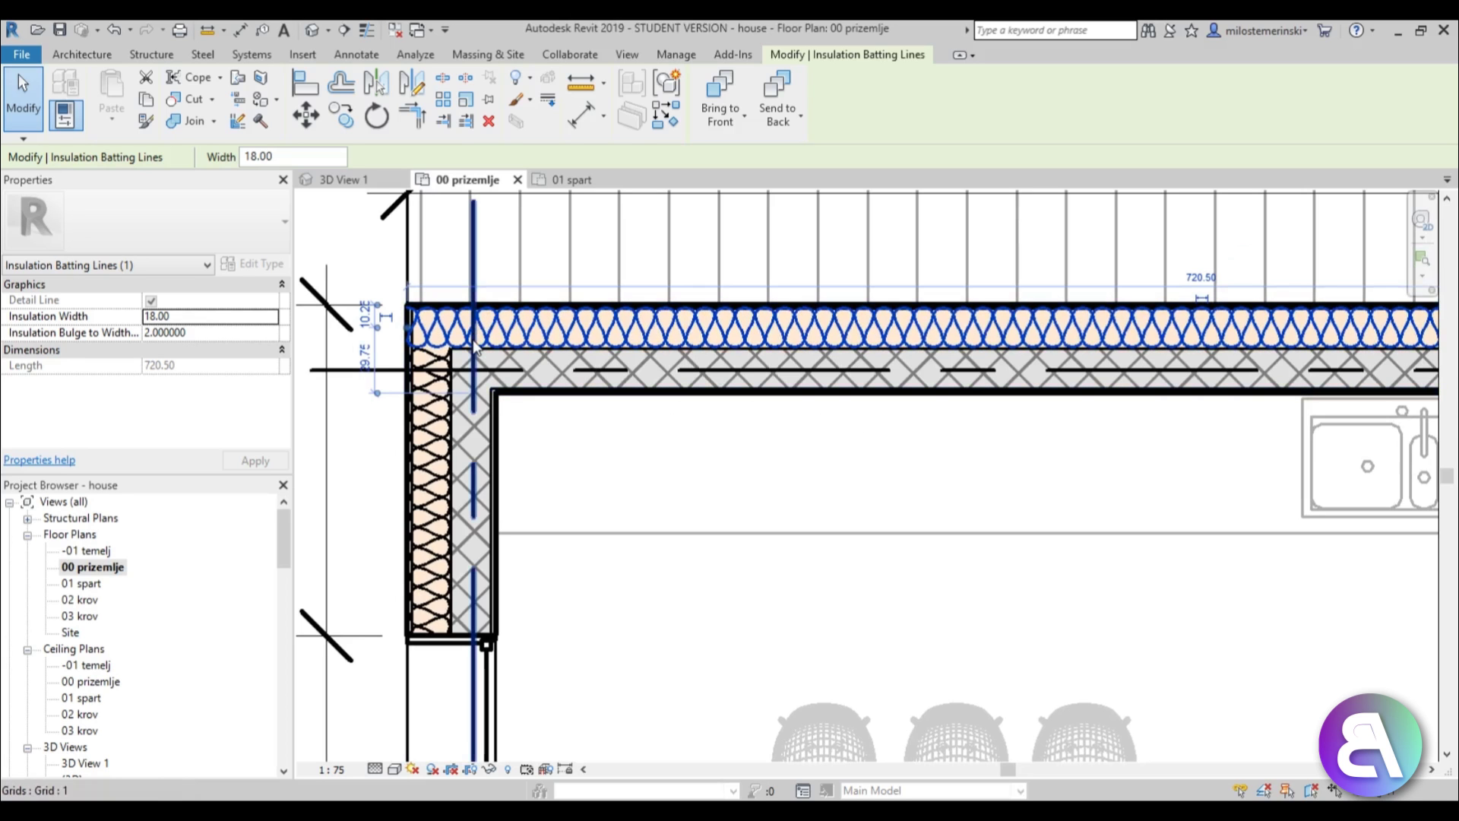
pyautogui.scroll(-2, 608, 471)
pyautogui.scroll(-5, 652, 503)
pyautogui.moveTo(687, 535); pyautogui.dragTo(577, 275, button='middle')
pyautogui.scroll(-2, 611, 357)
pyautogui.moveTo(619, 439); pyautogui.dragTo(642, 526, button='middle')
pyautogui.click(578, 392)
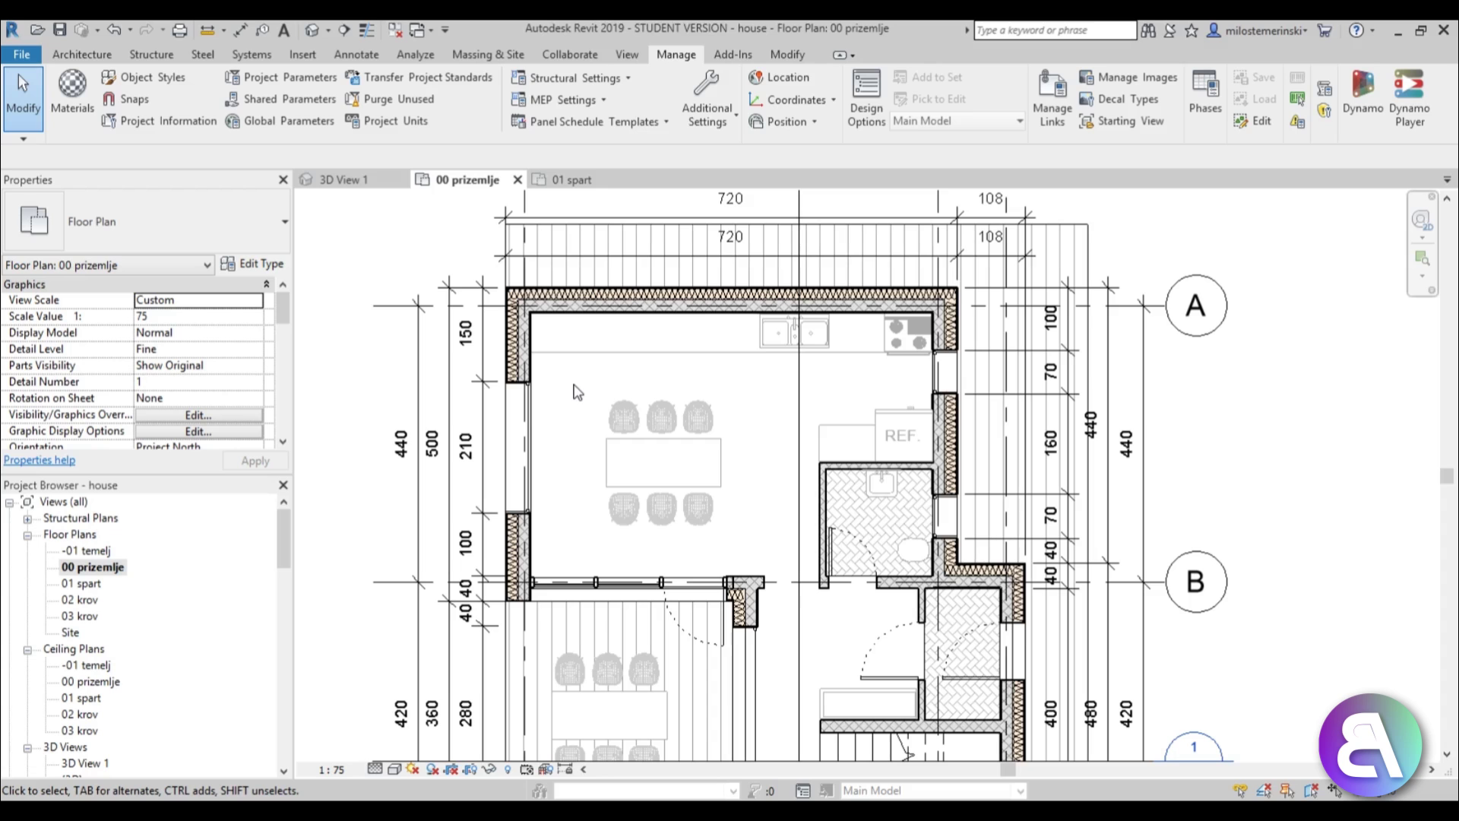
pyautogui.scroll(3, 543, 304)
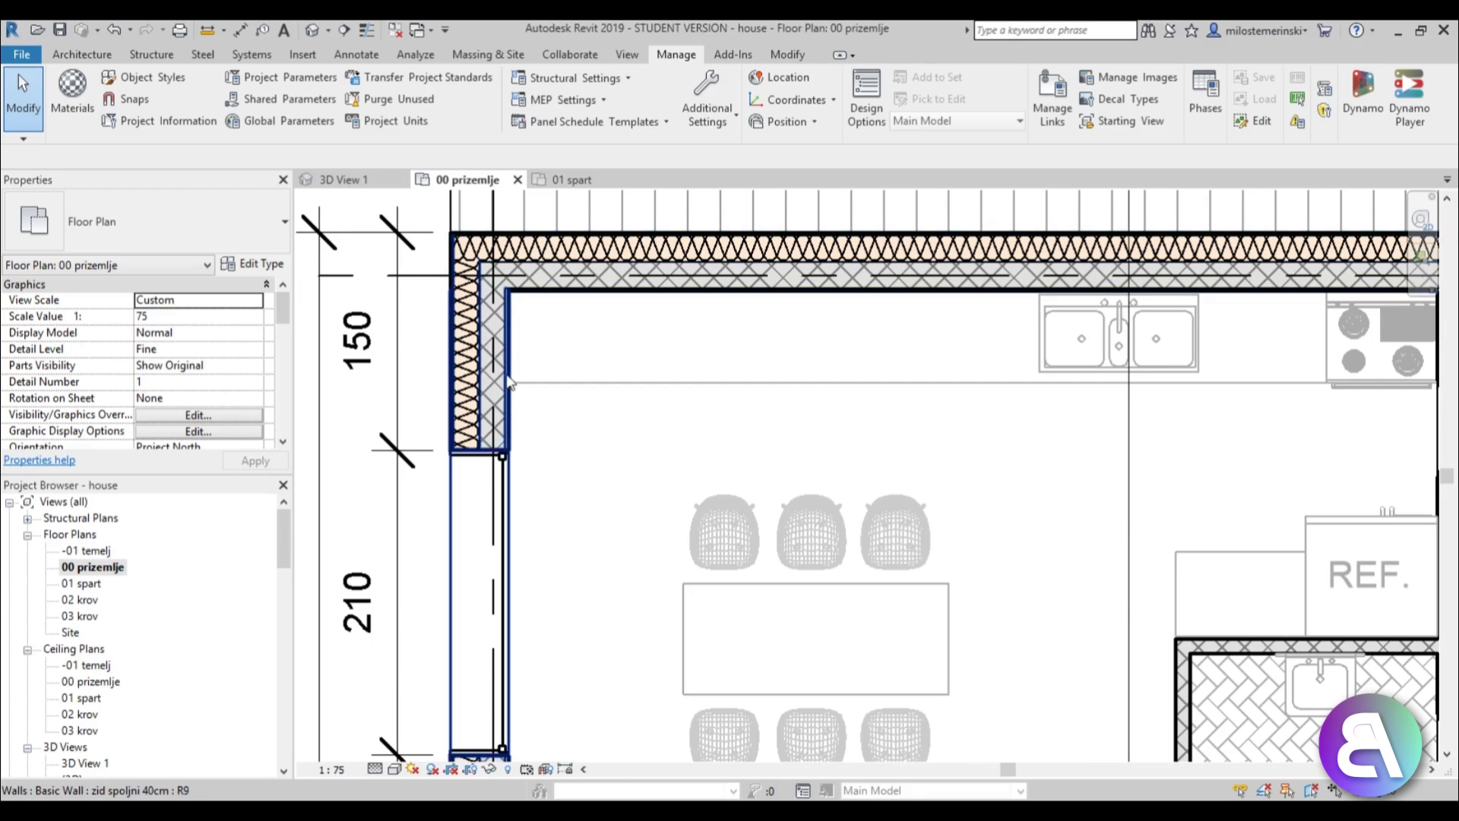
pyautogui.scroll(-3, 580, 385)
pyautogui.moveTo(595, 396); pyautogui.dragTo(596, 399, button='middle')
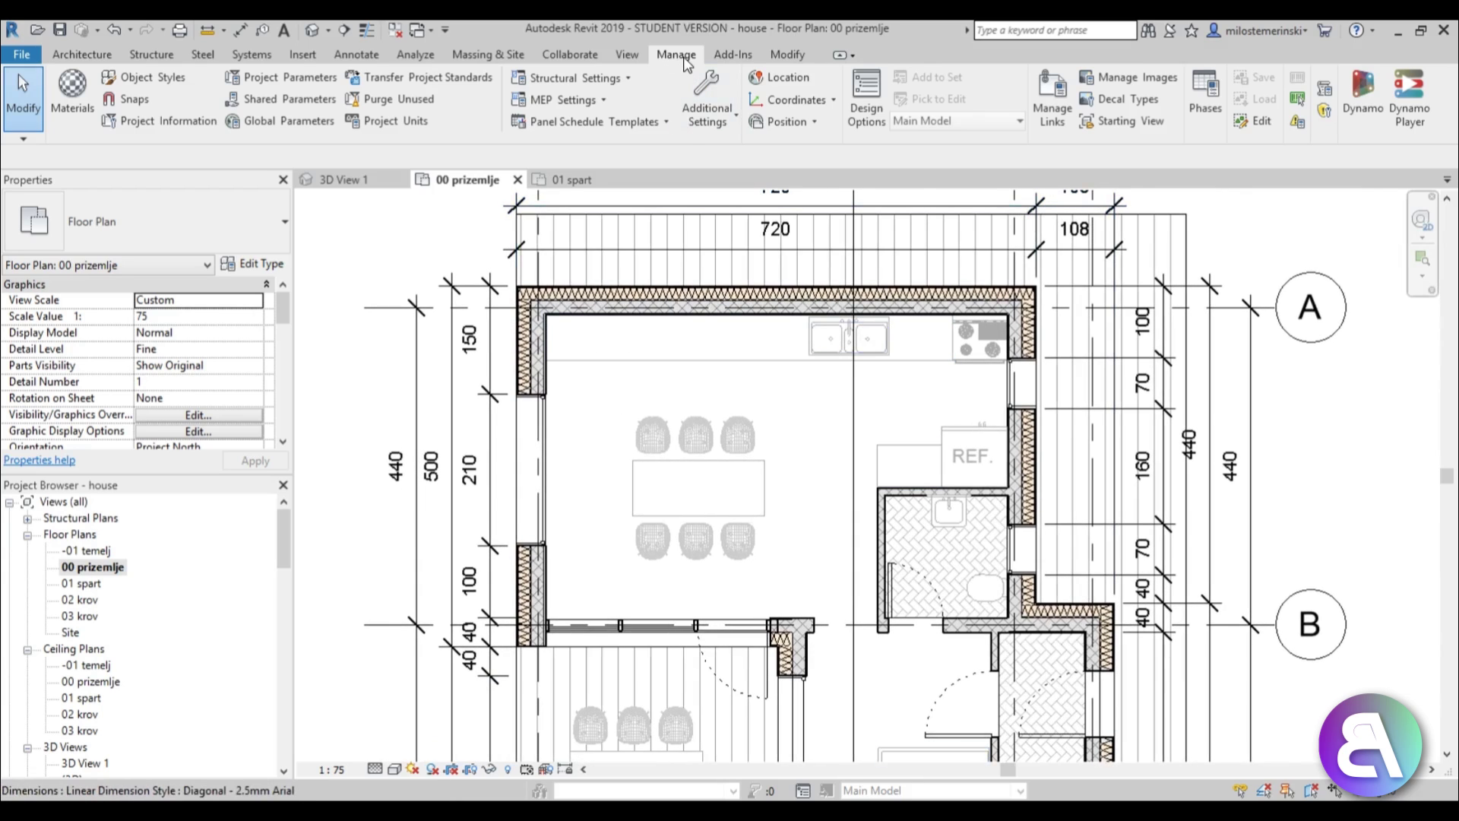
# Set the line color of the Insulation Batting Lines line style to orange, RGB 255-128-000
pyautogui.click(725, 126)
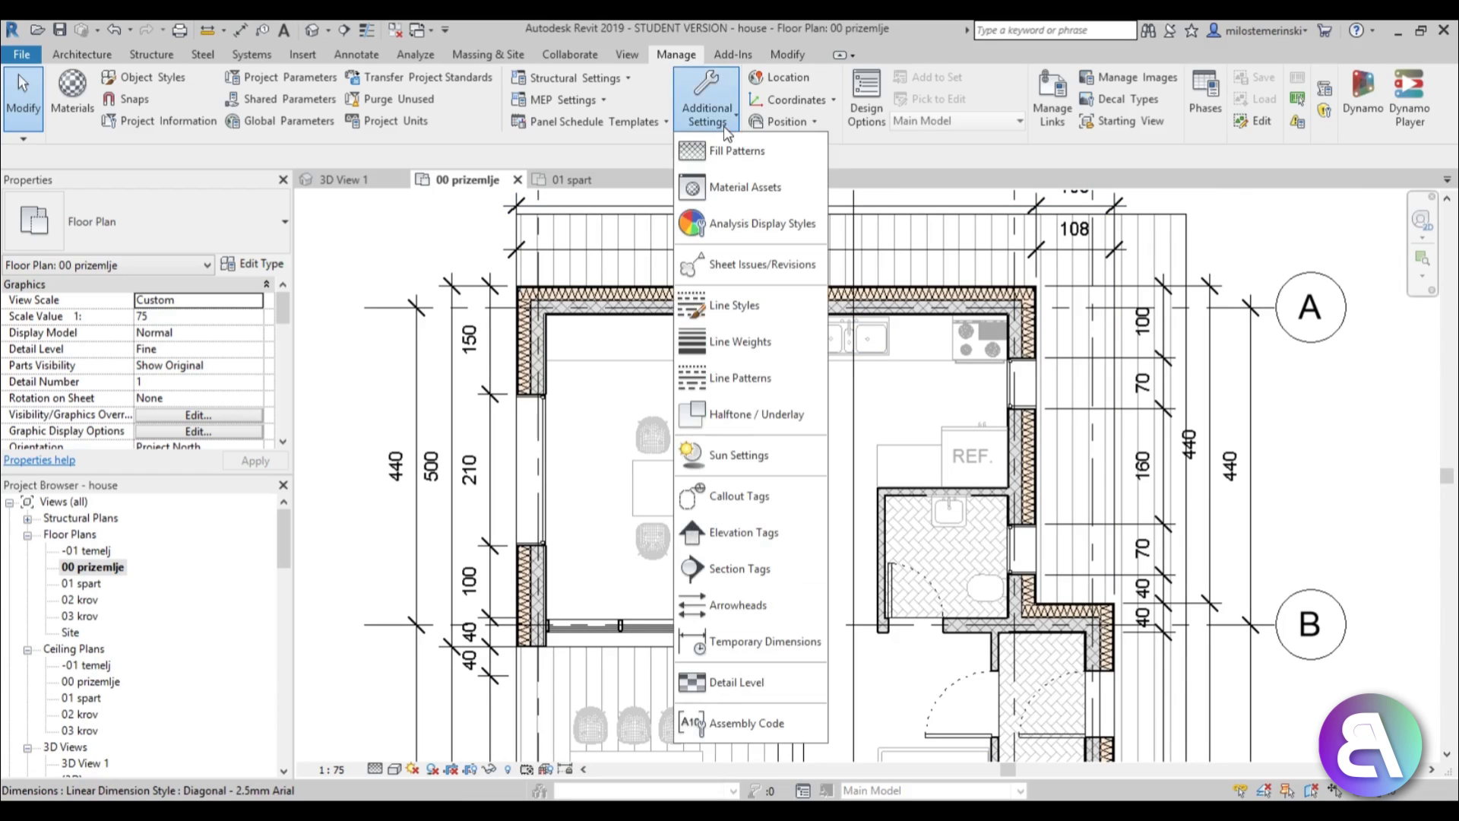
pyautogui.click(758, 319)
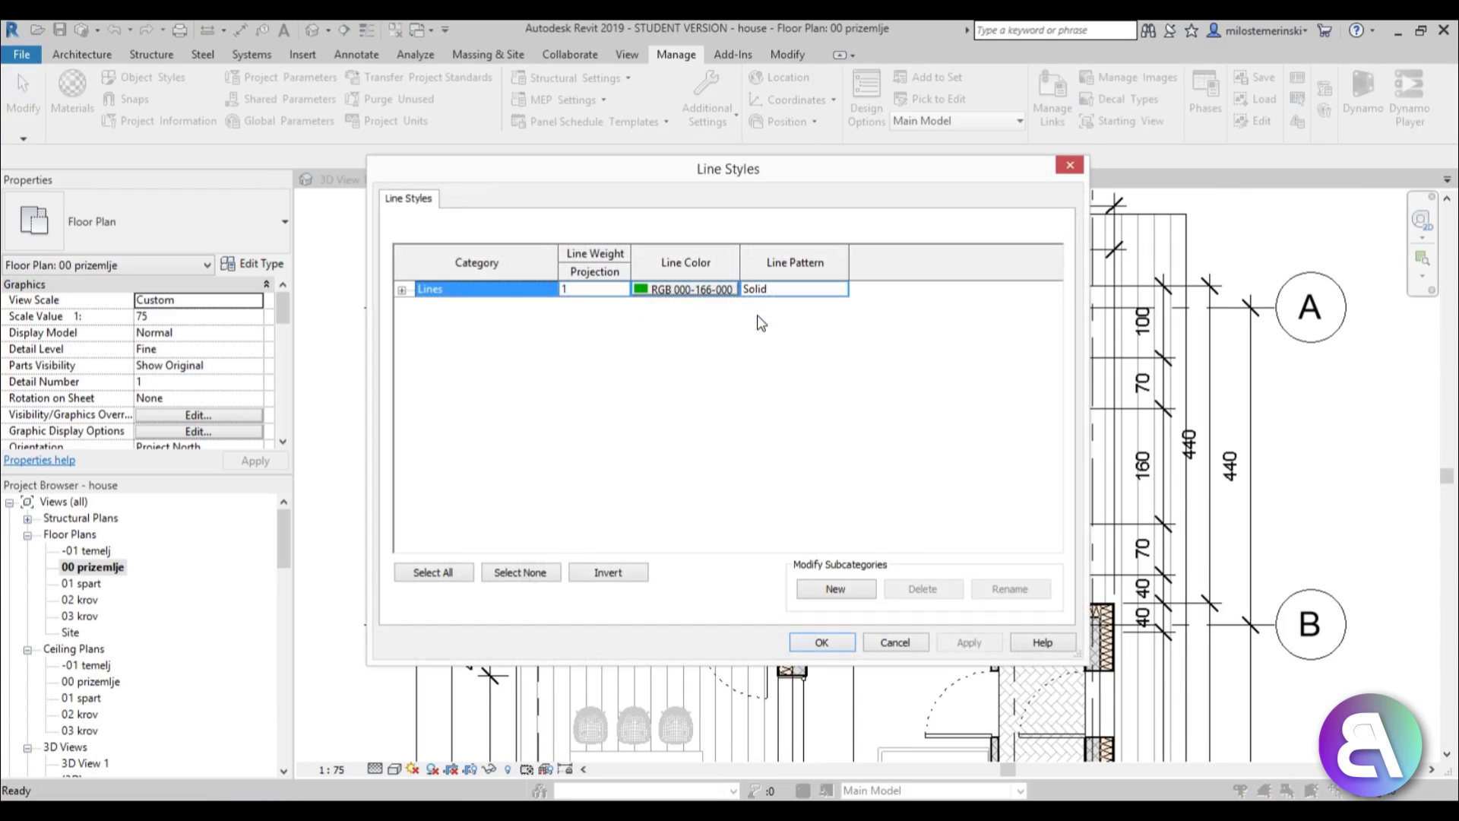
pyautogui.click(400, 290)
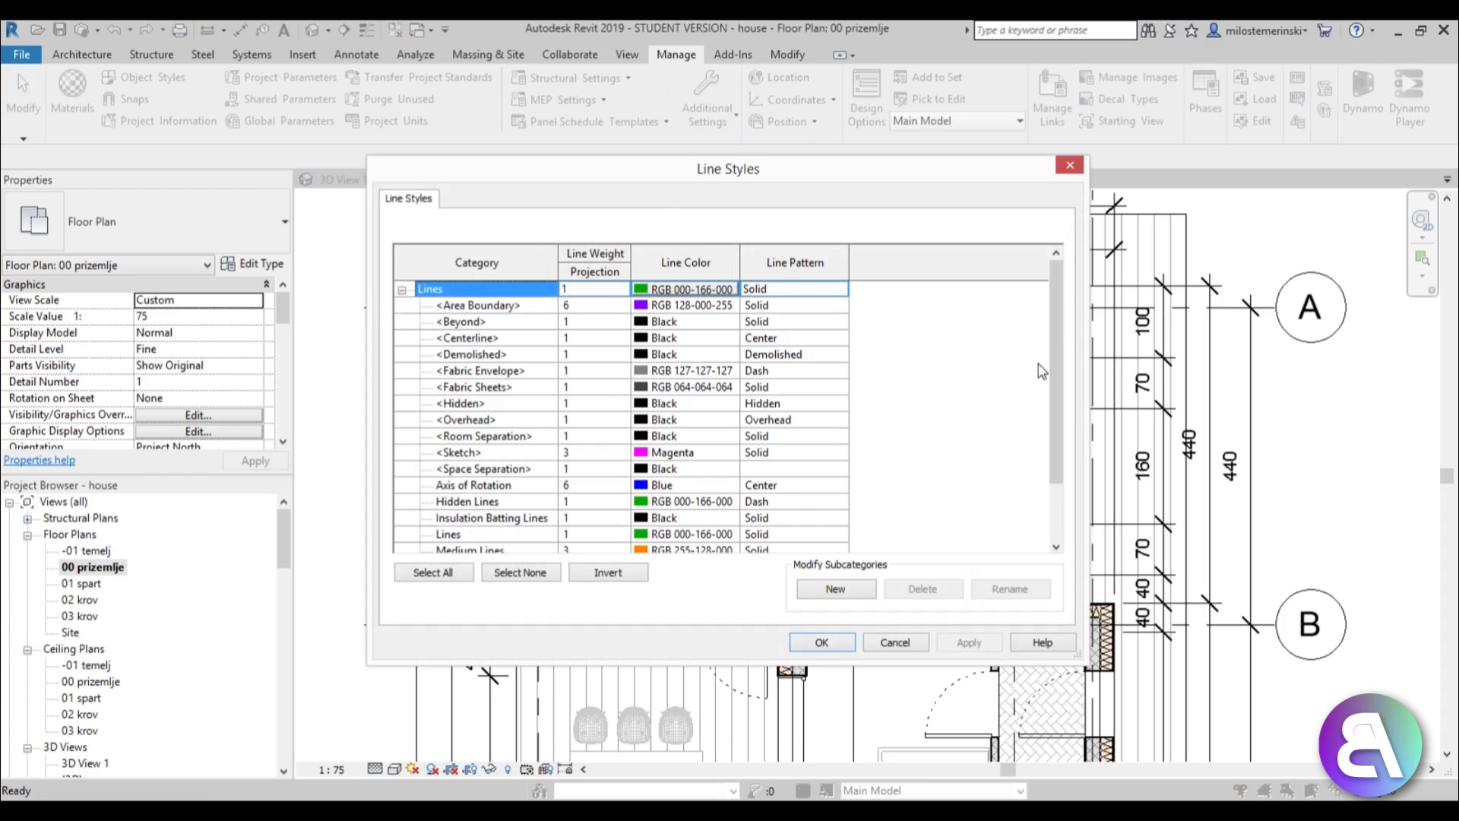
pyautogui.moveTo(1062, 373); pyautogui.dragTo(1071, 425)
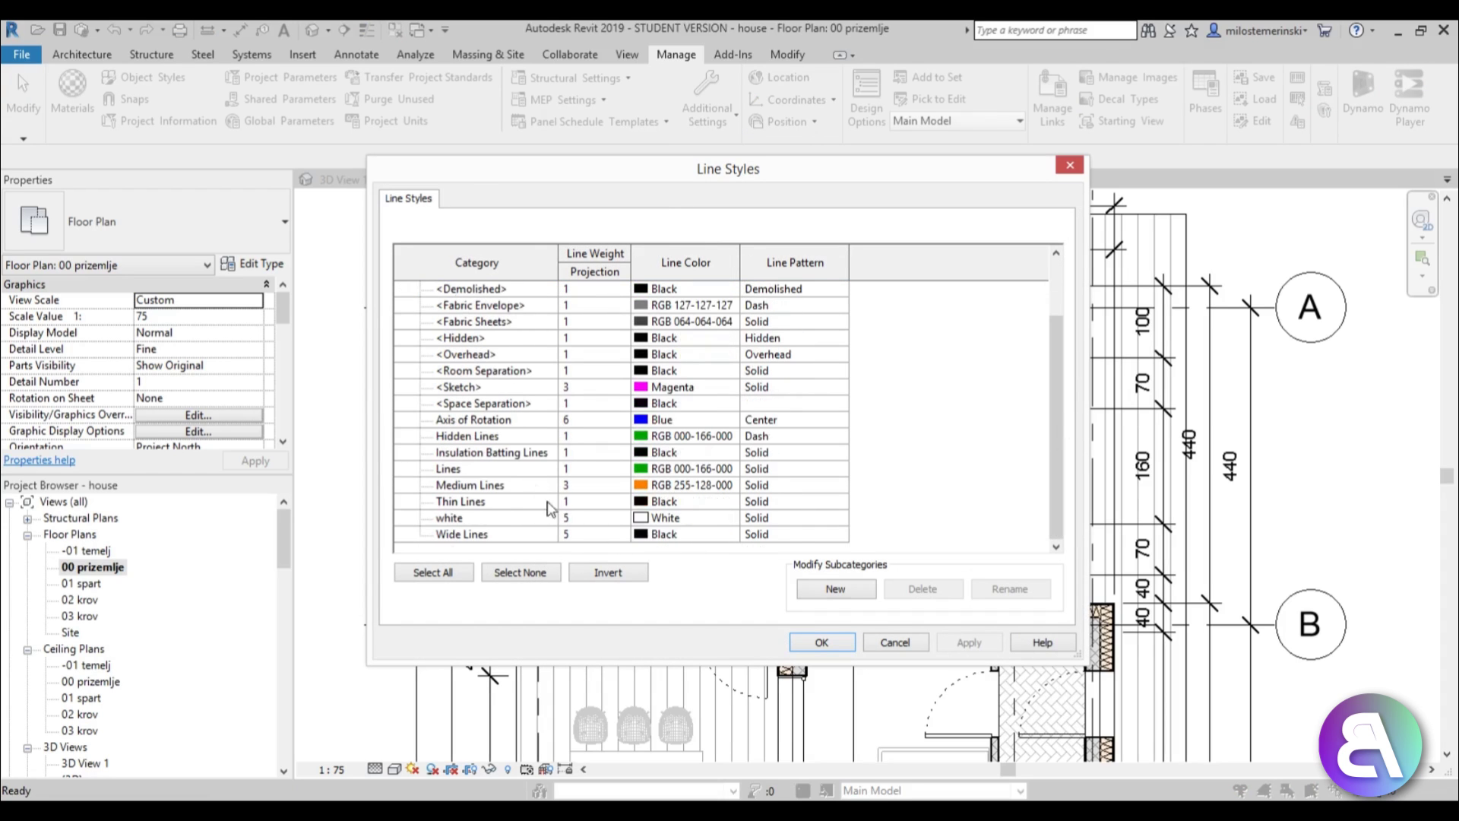
pyautogui.click(643, 458)
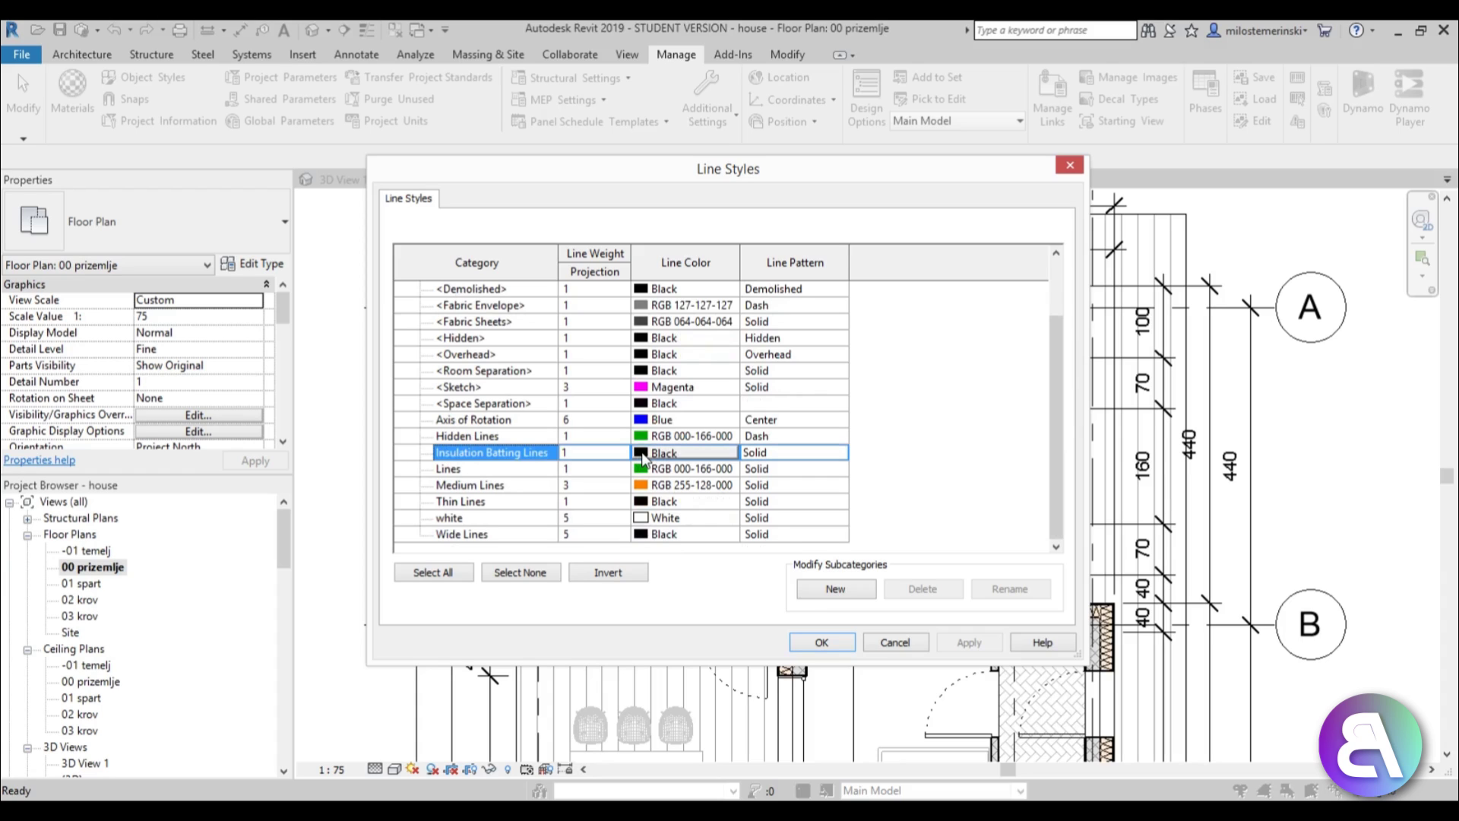
pyautogui.click(643, 458)
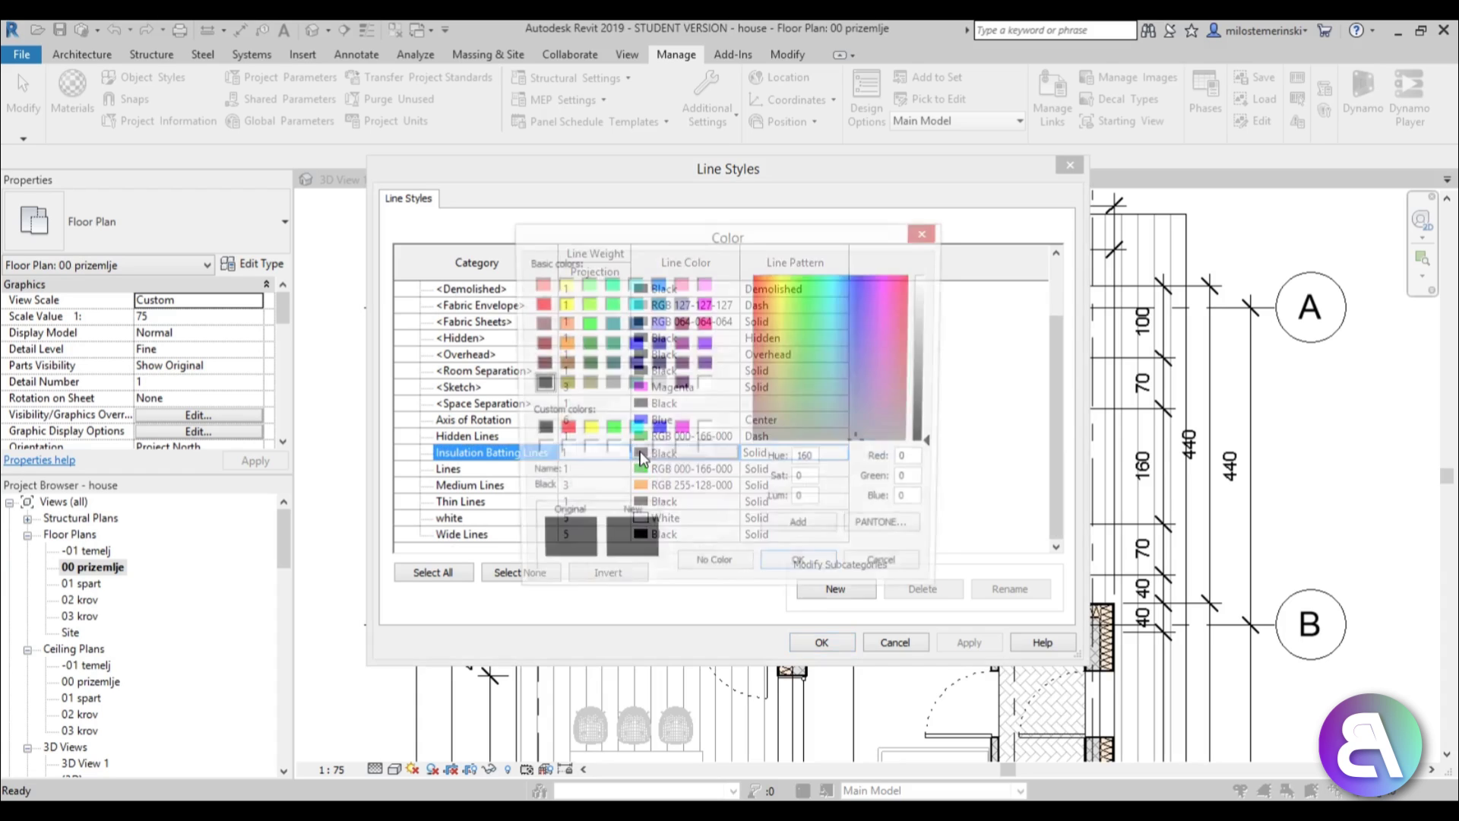
pyautogui.click(562, 345)
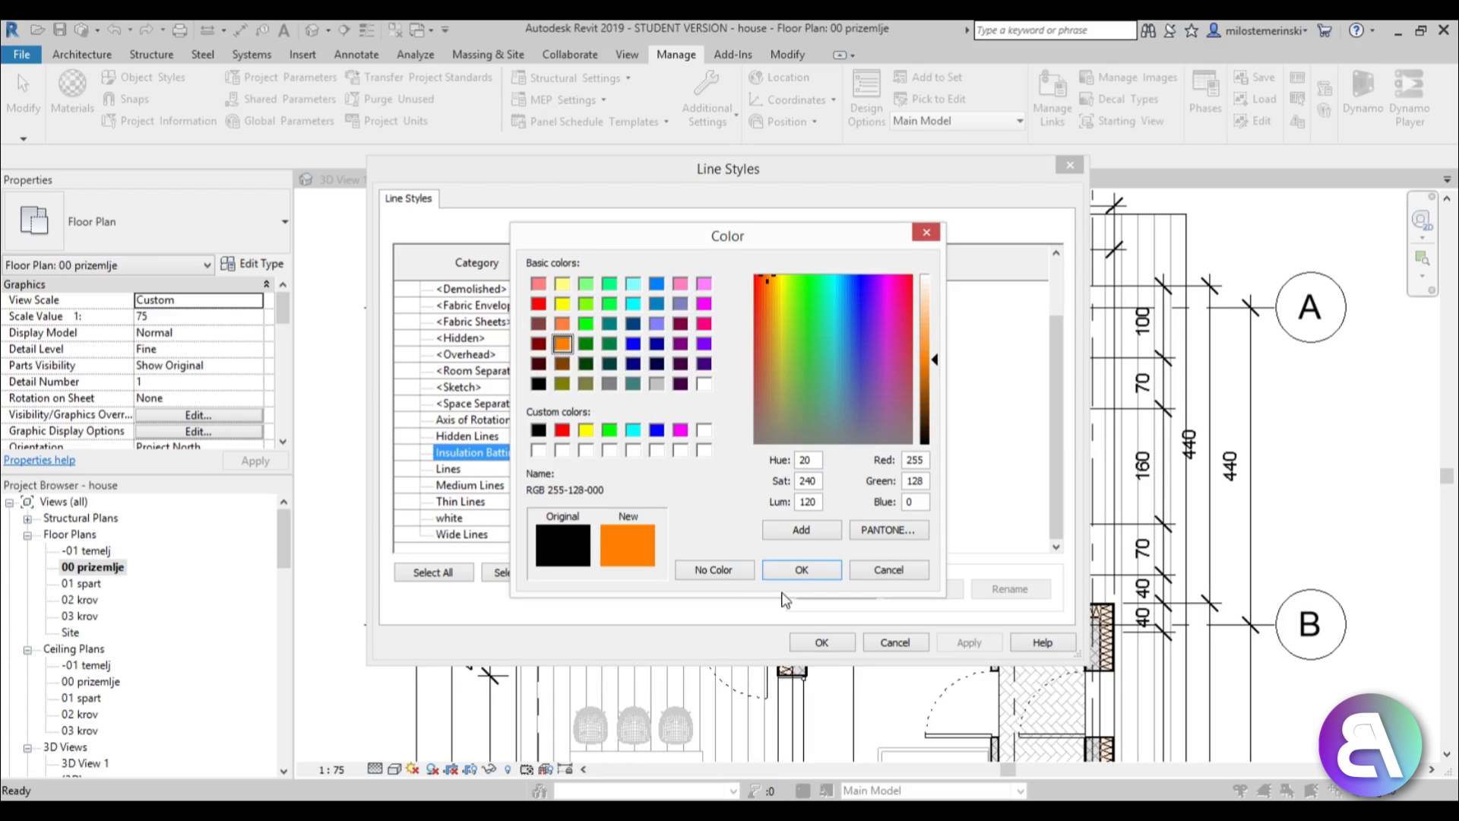
pyautogui.click(803, 571)
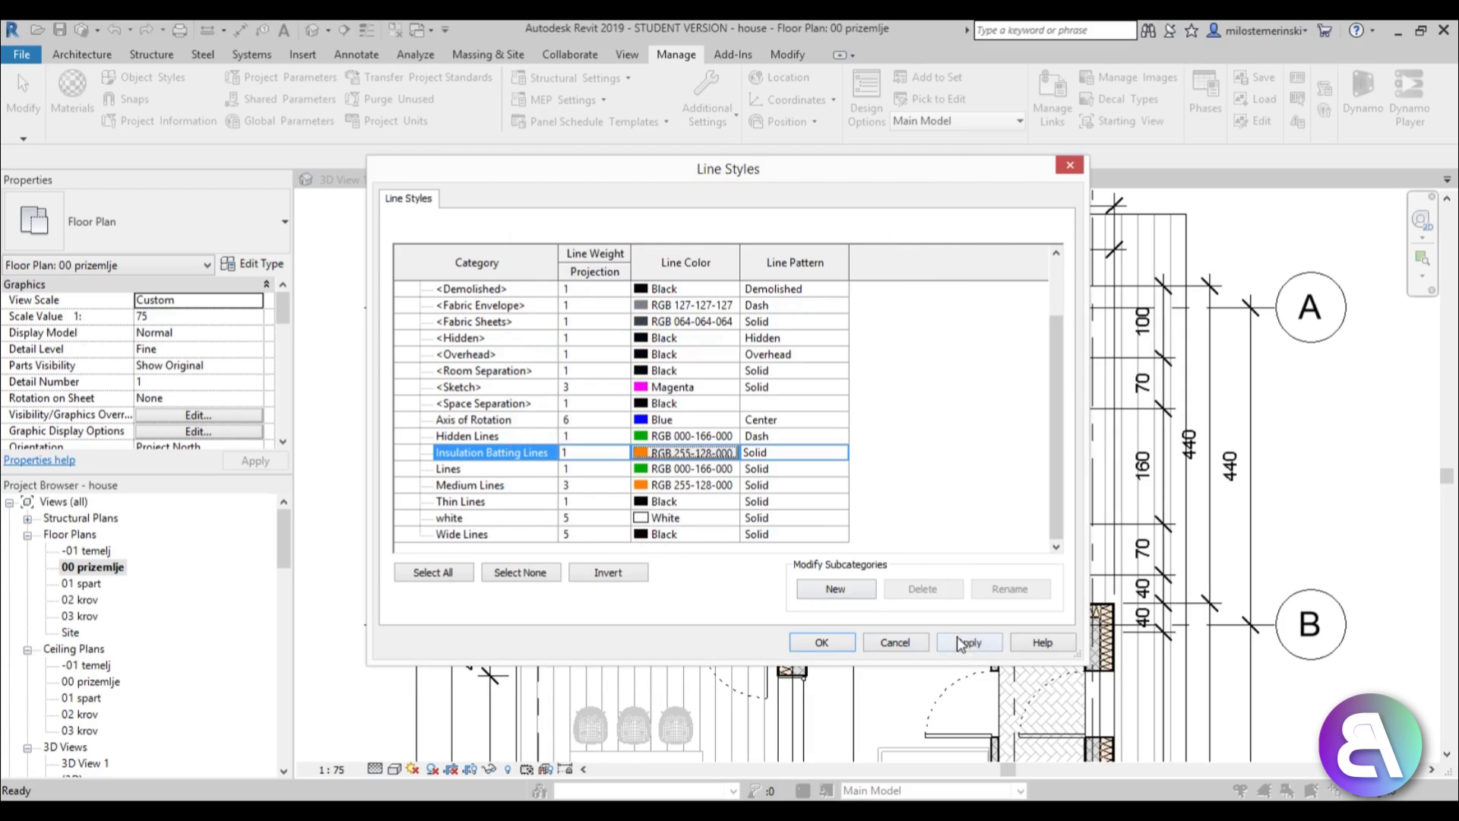
pyautogui.click(823, 642)
# Examine the recolored wall insulation across the whole floor plan
pyautogui.scroll(4, 587, 344)
pyautogui.scroll(-3, 689, 580)
pyautogui.moveTo(686, 572); pyautogui.dragTo(476, 306, button='middle')
pyautogui.scroll(-2, 476, 308)
pyautogui.scroll(-3, 744, 586)
pyautogui.moveTo(765, 553); pyautogui.dragTo(762, 467, button='middle')
pyautogui.scroll(-2, 761, 428)
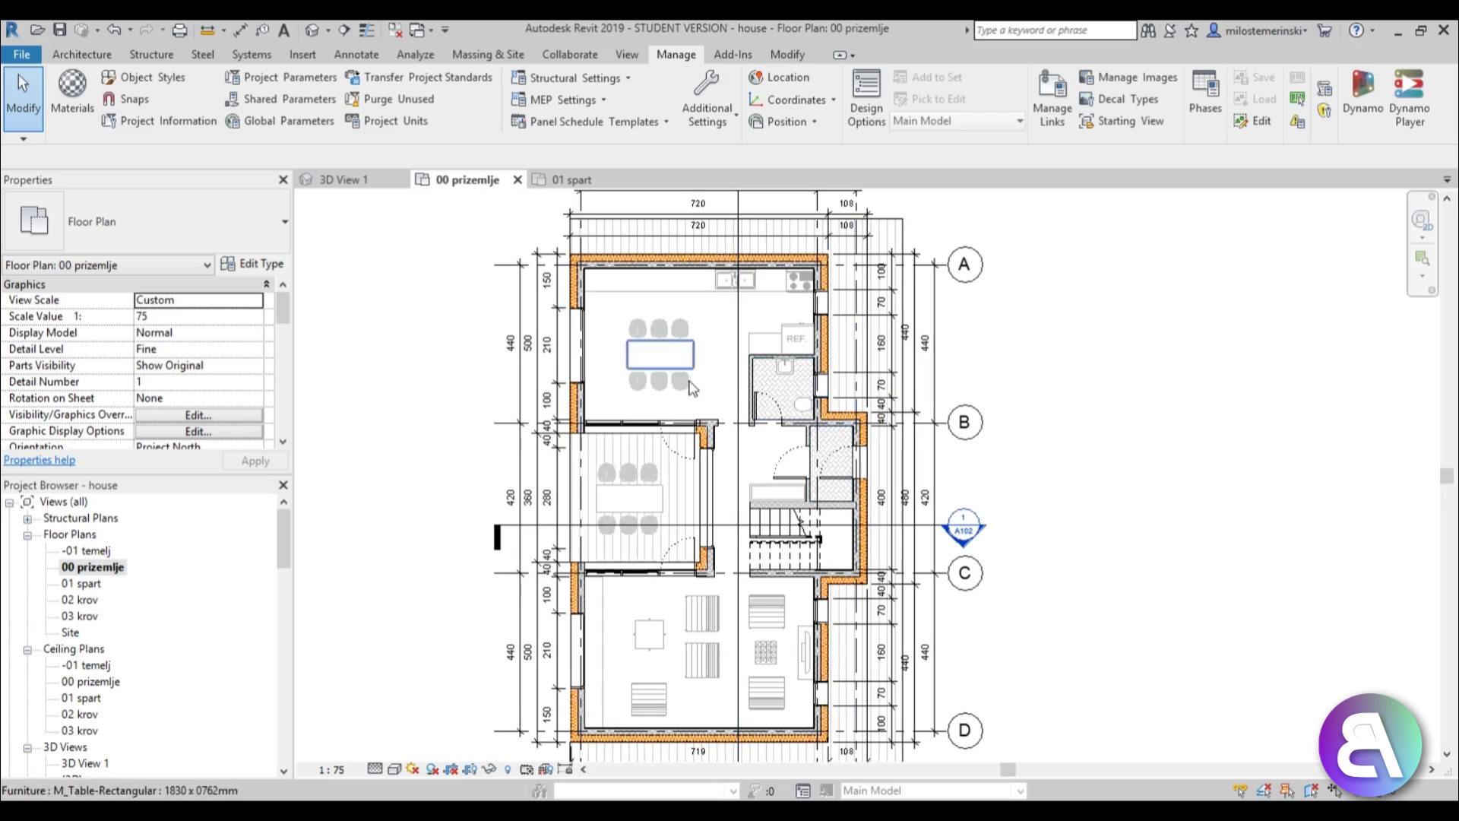
pyautogui.scroll(1, 632, 353)
pyautogui.scroll(-1, 715, 403)
pyautogui.moveTo(720, 407)
pyautogui.mouseDown(button='middle')
pyautogui.moveTo(717, 369)
pyautogui.moveTo(713, 402)
pyautogui.mouseUp(button='middle')
pyautogui.scroll(-1, 717, 371)
pyautogui.moveTo(743, 616); pyautogui.dragTo(756, 528, button='middle')
# Select grid line D and examine how the grid lines and their bubbles are displayed around the floor plan
pyautogui.scroll(4, 951, 608)
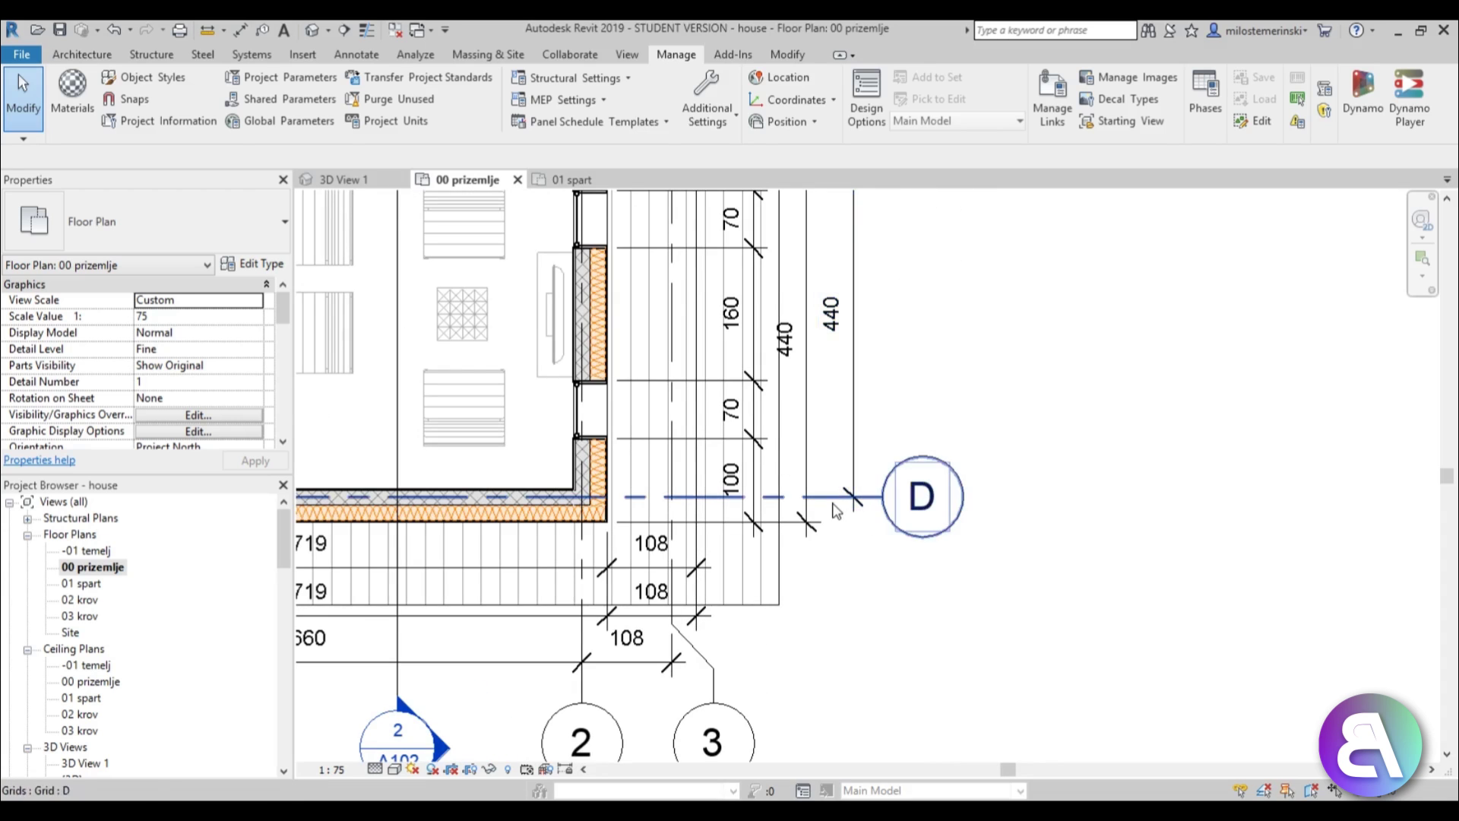
pyautogui.click(835, 510)
pyautogui.scroll(-4, 836, 524)
pyautogui.scroll(4, 902, 623)
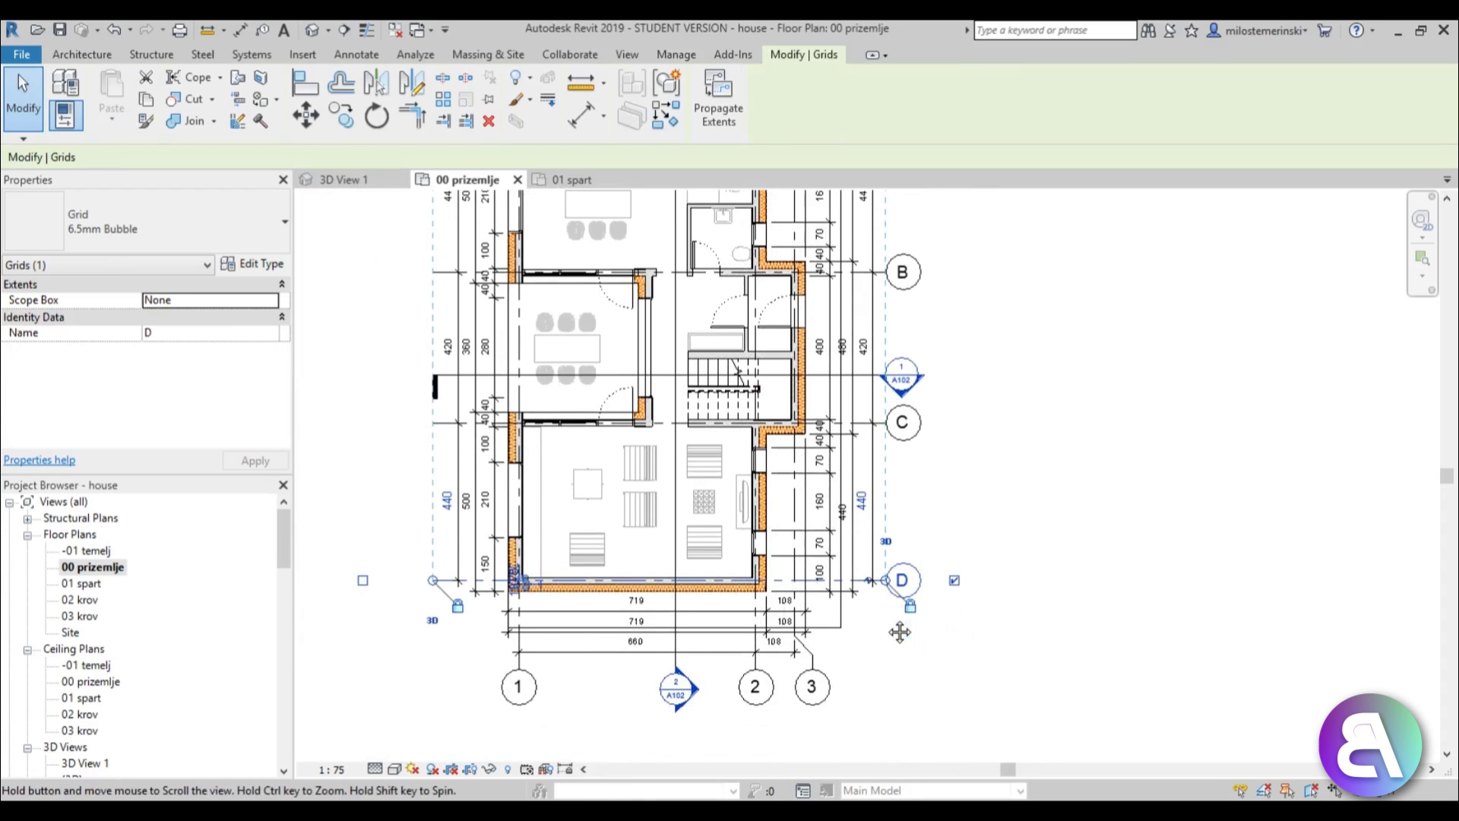
pyautogui.click(890, 667)
pyautogui.scroll(-3, 892, 673)
pyautogui.scroll(5, 458, 539)
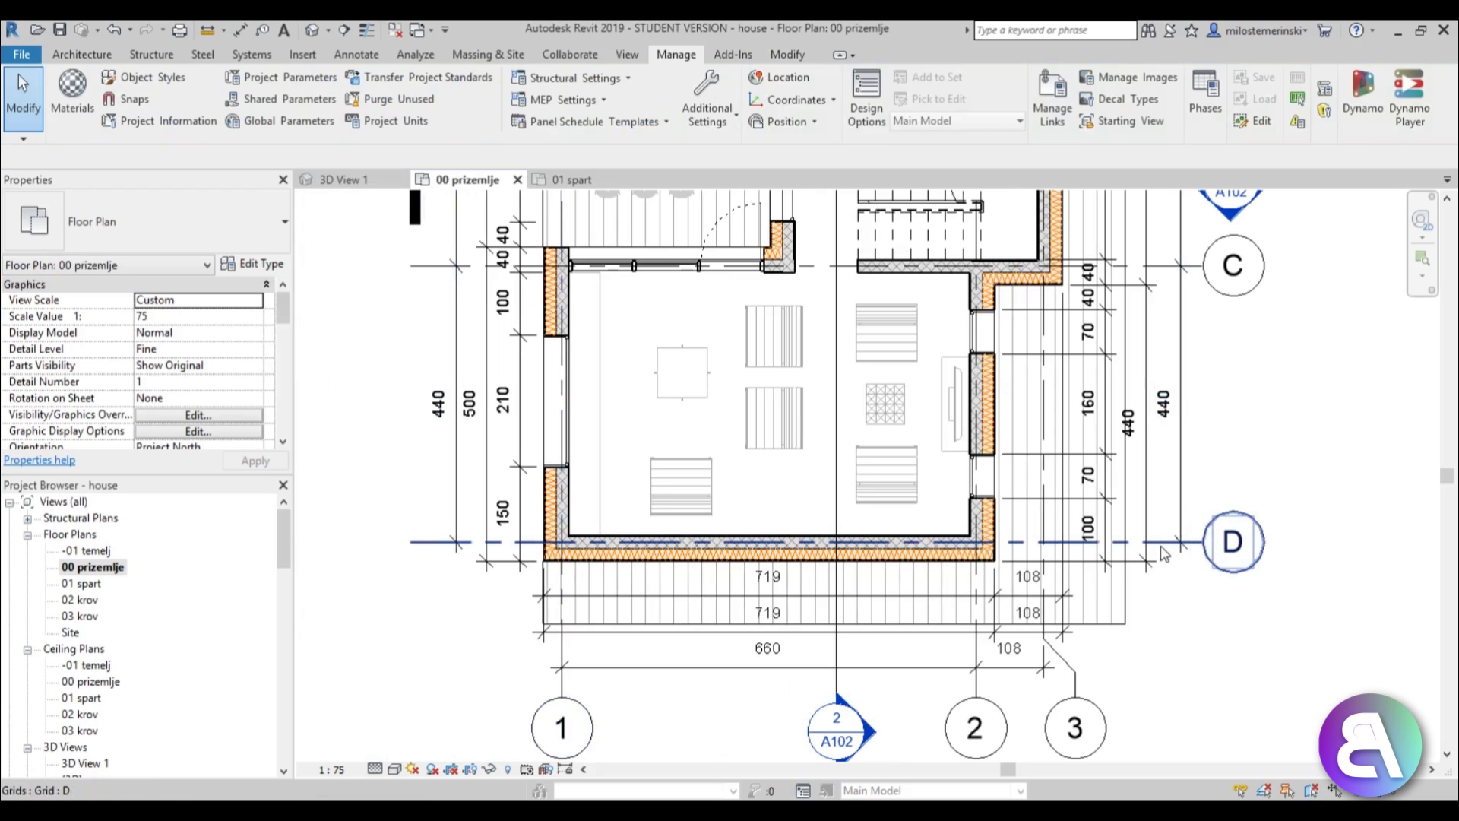
pyautogui.scroll(-3, 1029, 625)
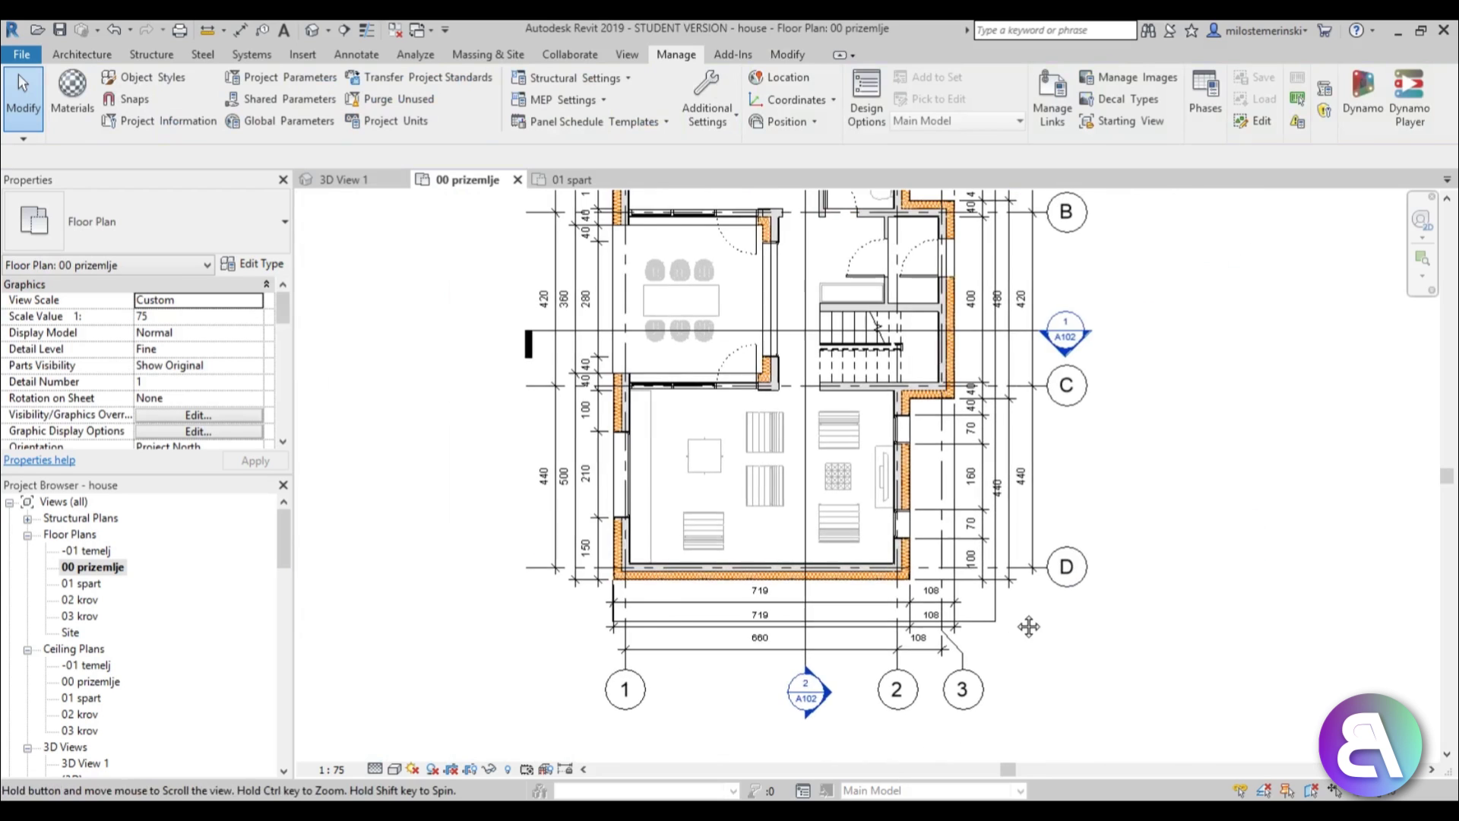
pyautogui.scroll(5, 1058, 368)
pyautogui.scroll(-3, 1056, 367)
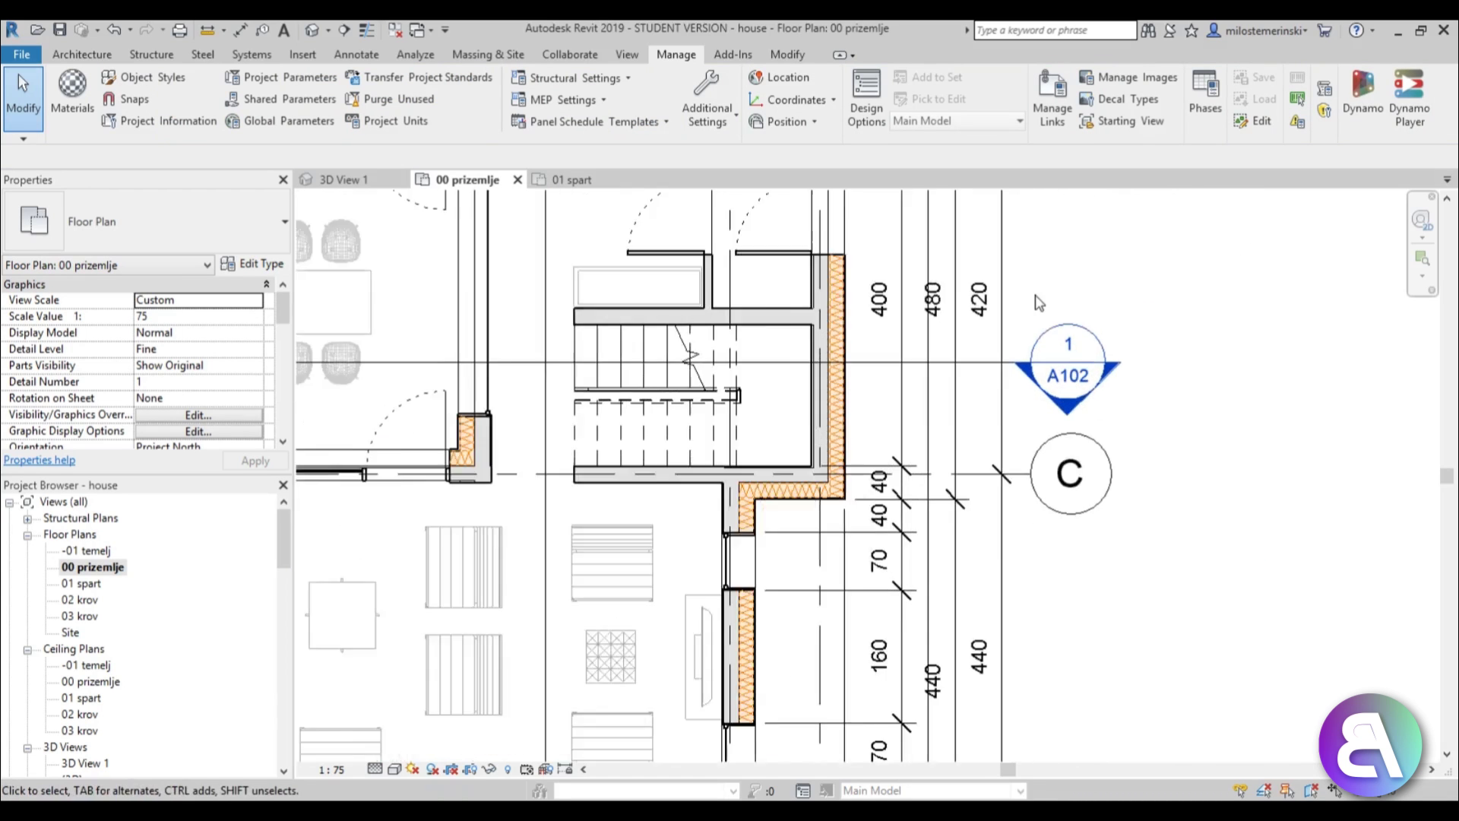
pyautogui.scroll(3, 1079, 577)
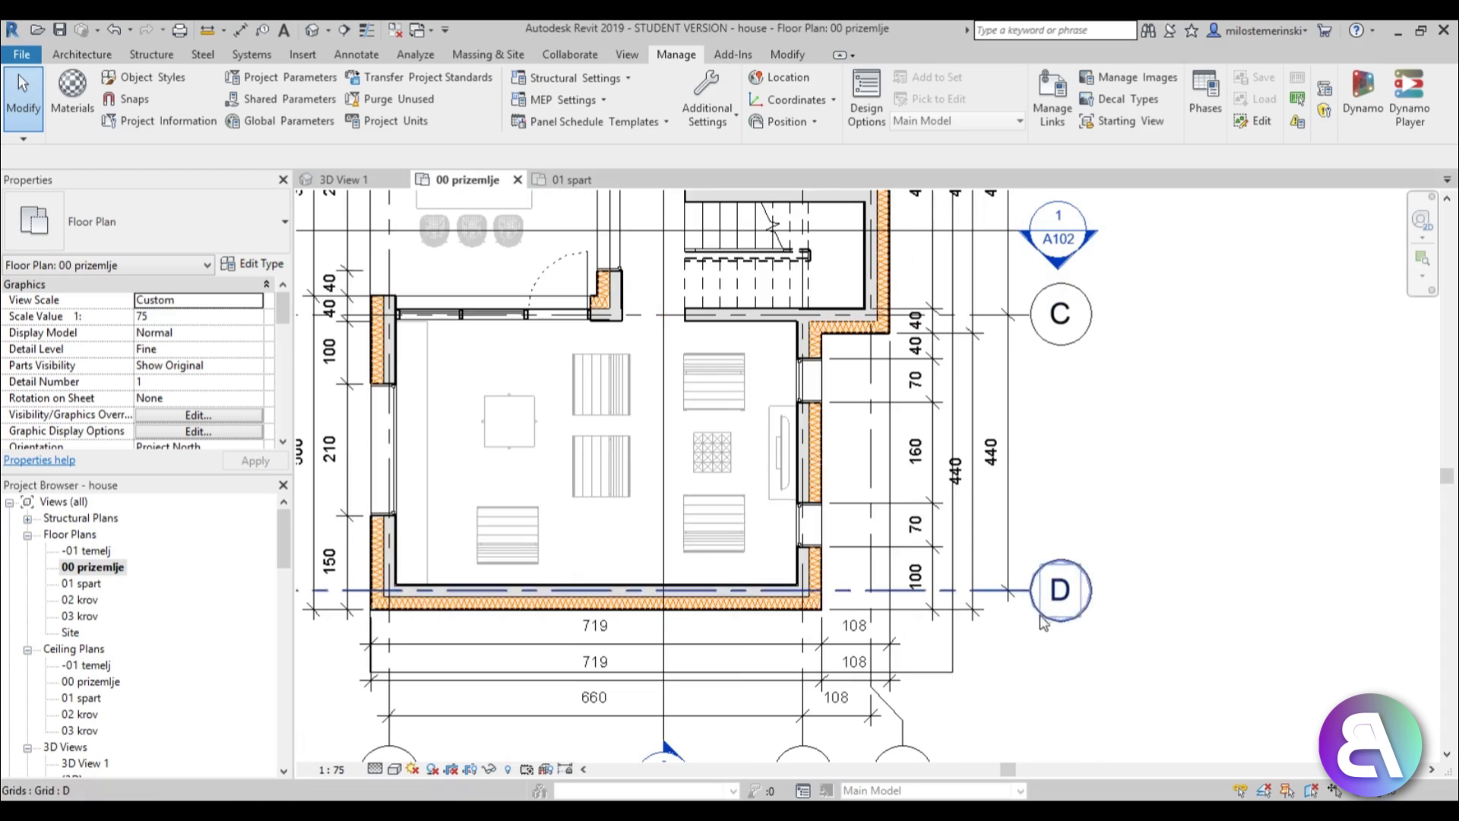
pyautogui.click(983, 591)
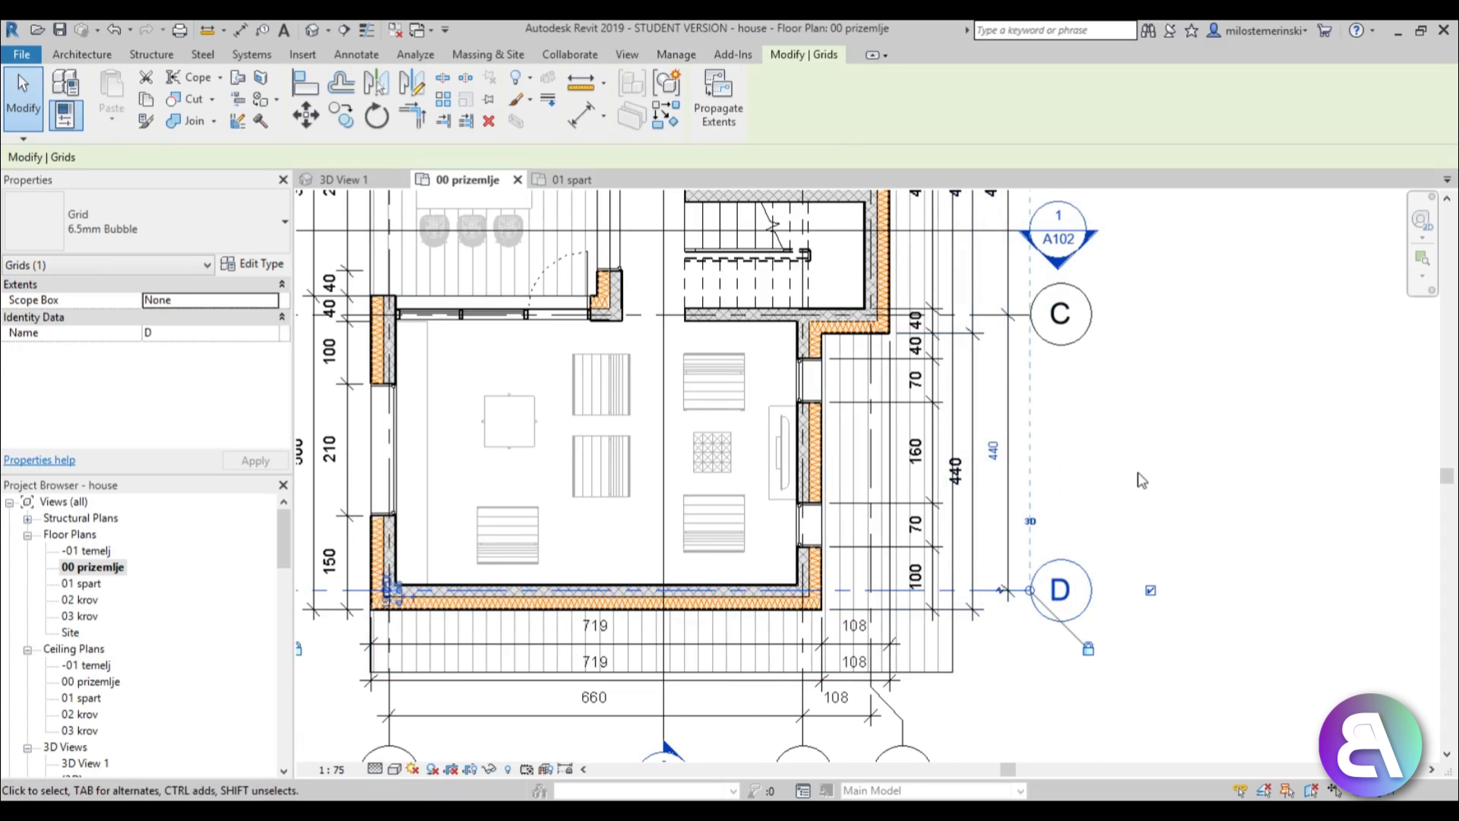
# Set the end segment color of the 6.5mm Bubble grid type to blue, RGB 0-0-255
pyautogui.scroll(-2, 1110, 472)
pyautogui.moveTo(1091, 532); pyautogui.dragTo(908, 497, button='middle')
pyautogui.click(251, 264)
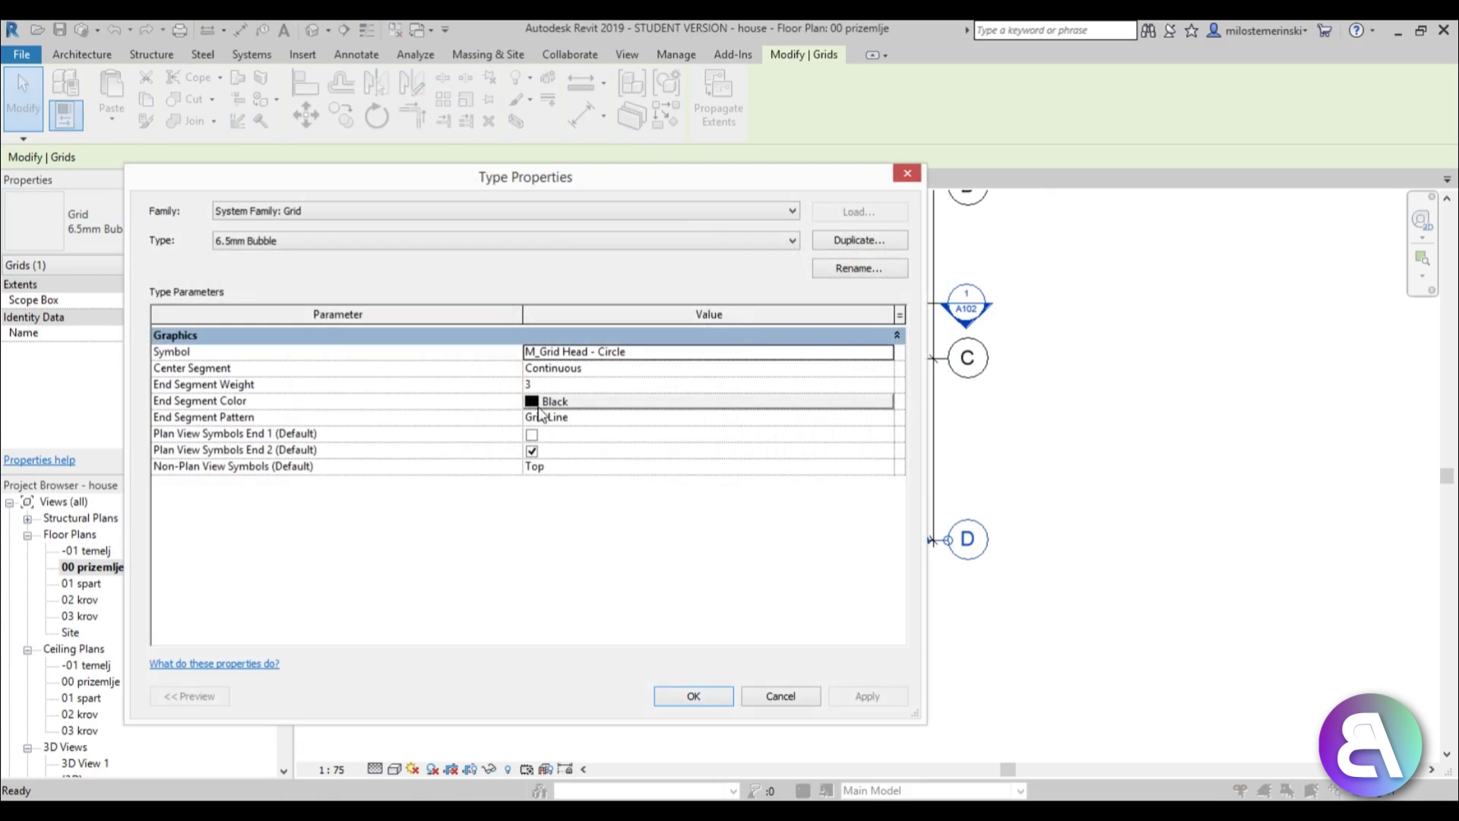
pyautogui.click(632, 404)
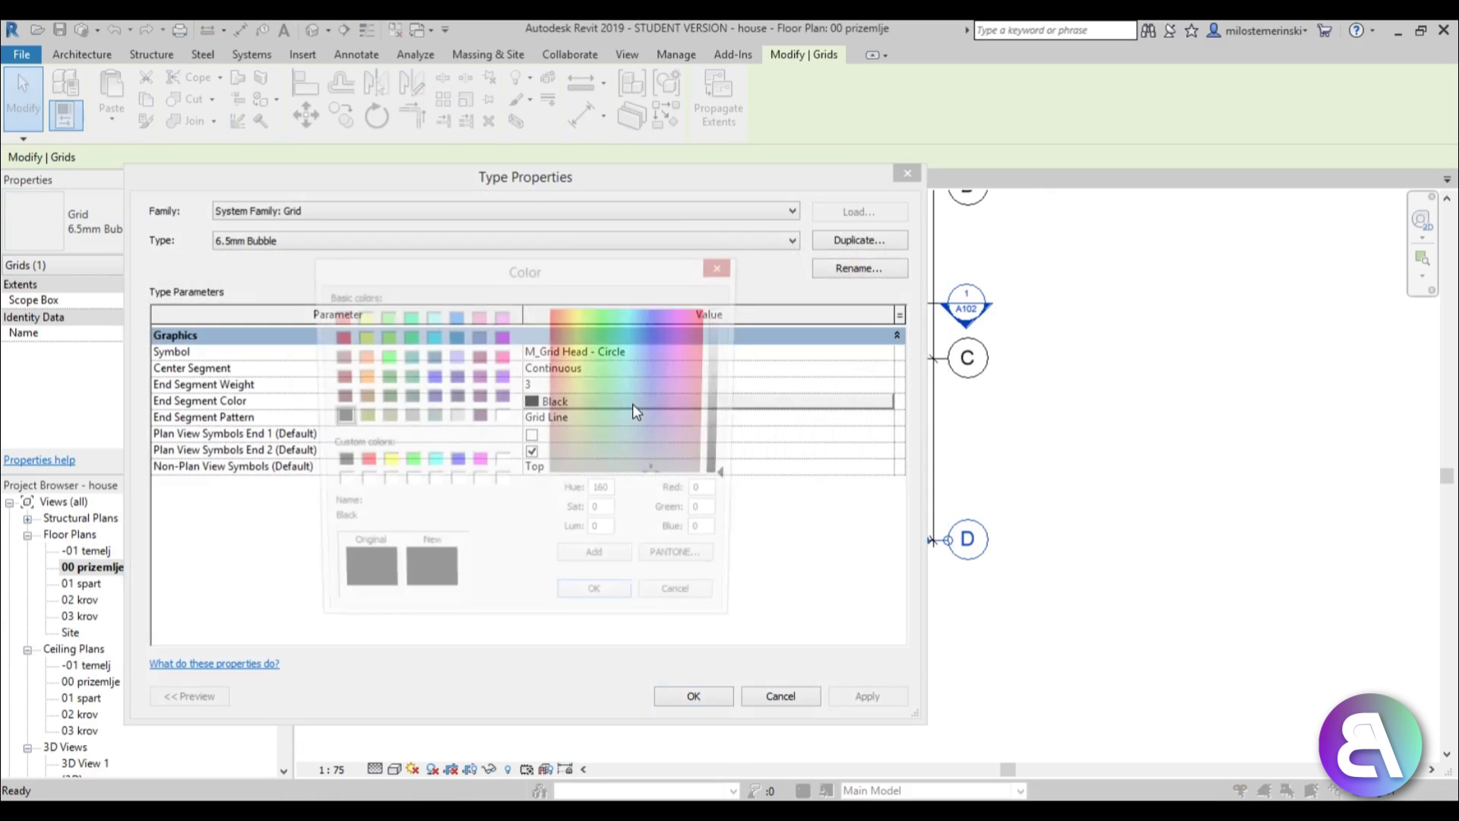
pyautogui.click(430, 377)
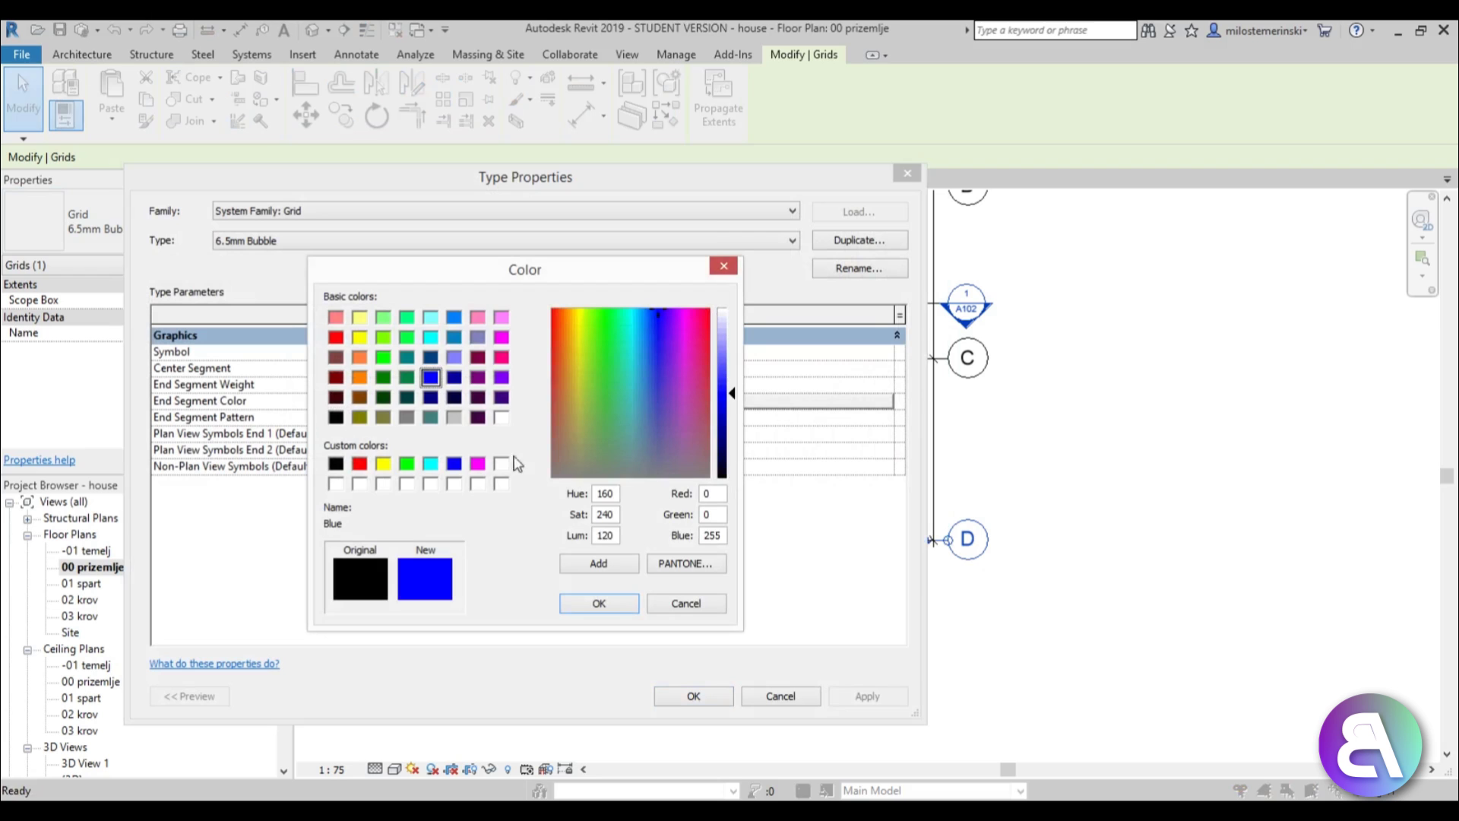
pyautogui.click(599, 602)
pyautogui.click(691, 696)
pyautogui.click(968, 697)
# Examine the recolored grid lines over the walls and rooms of the floor plan
pyautogui.moveTo(793, 274); pyautogui.dragTo(789, 576, button='middle')
pyautogui.scroll(6, 553, 279)
pyautogui.scroll(-6, 550, 347)
pyautogui.moveTo(624, 491); pyautogui.dragTo(631, 457, button='middle')
pyautogui.scroll(-2, 631, 456)
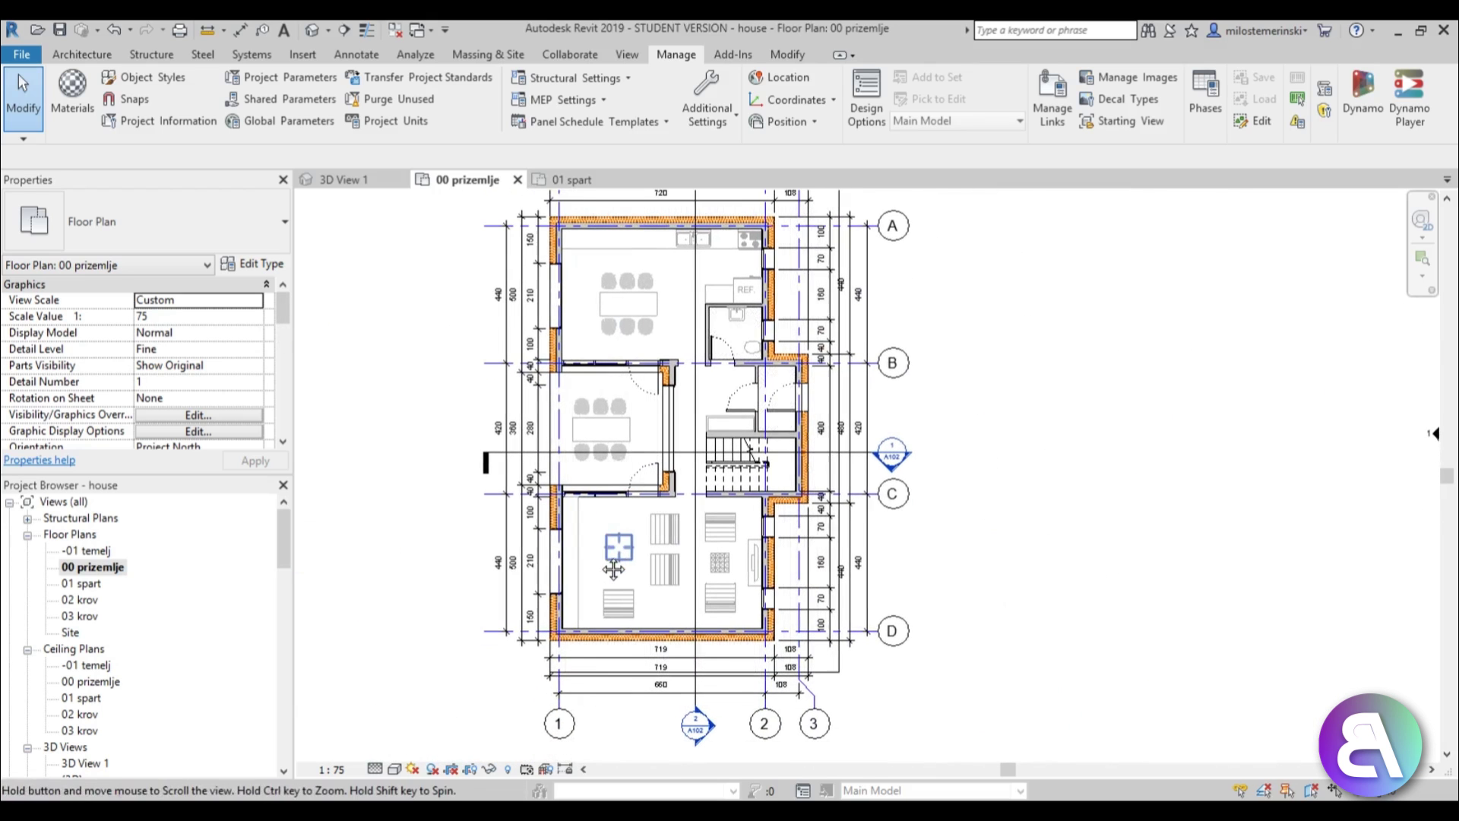
pyautogui.scroll(4, 611, 585)
pyautogui.scroll(-2, 574, 555)
pyautogui.scroll(4, 520, 473)
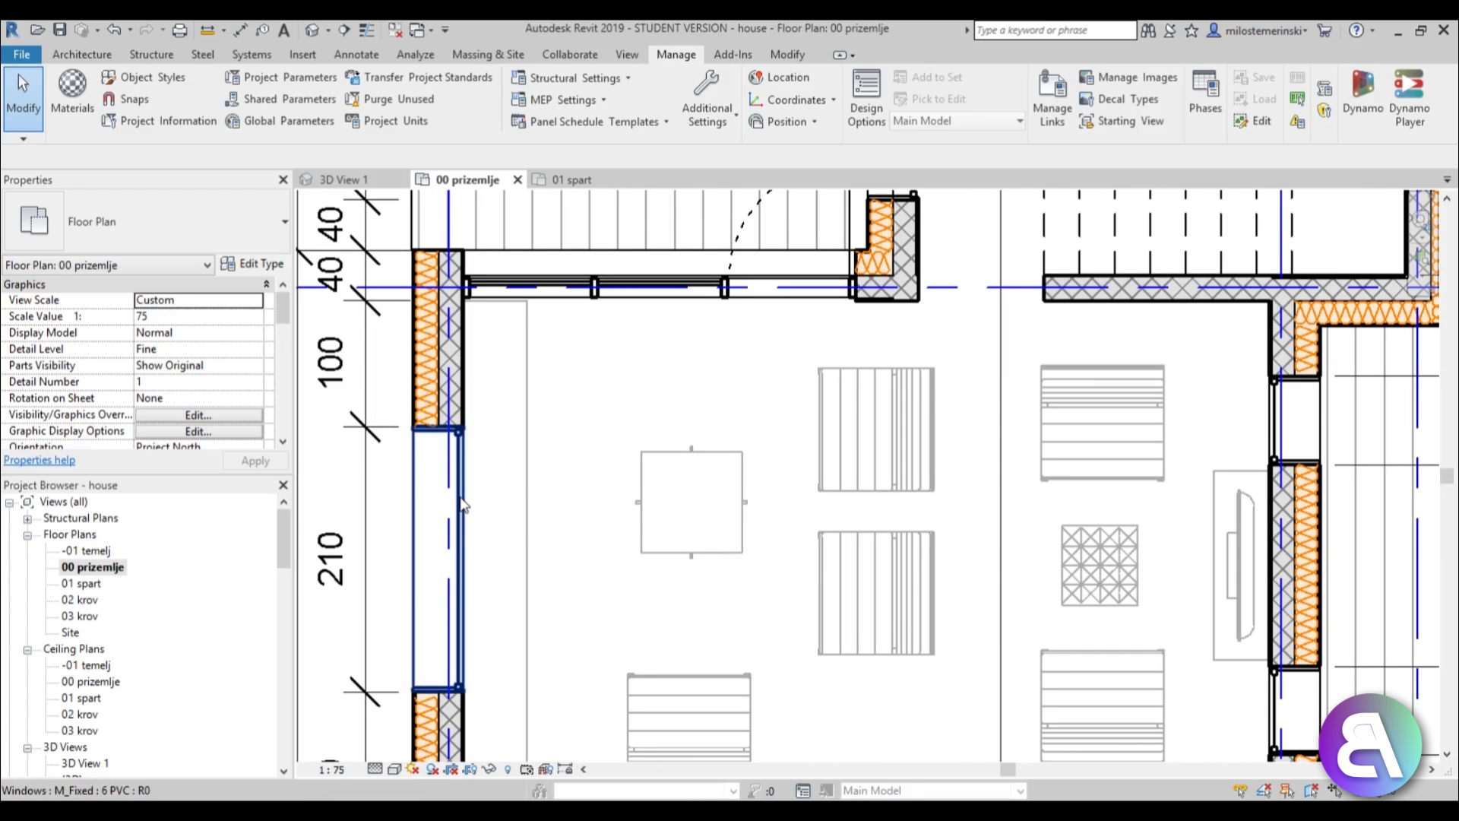
pyautogui.scroll(-3, 464, 505)
pyautogui.scroll(2, 569, 578)
pyautogui.scroll(-1, 585, 563)
pyautogui.moveTo(691, 433); pyautogui.dragTo(661, 505, button='middle')
# Examine how the doors and the window around the bathroom and entrance are drawn
pyautogui.scroll(2, 687, 437)
pyautogui.scroll(2, 767, 426)
pyautogui.scroll(-1, 747, 525)
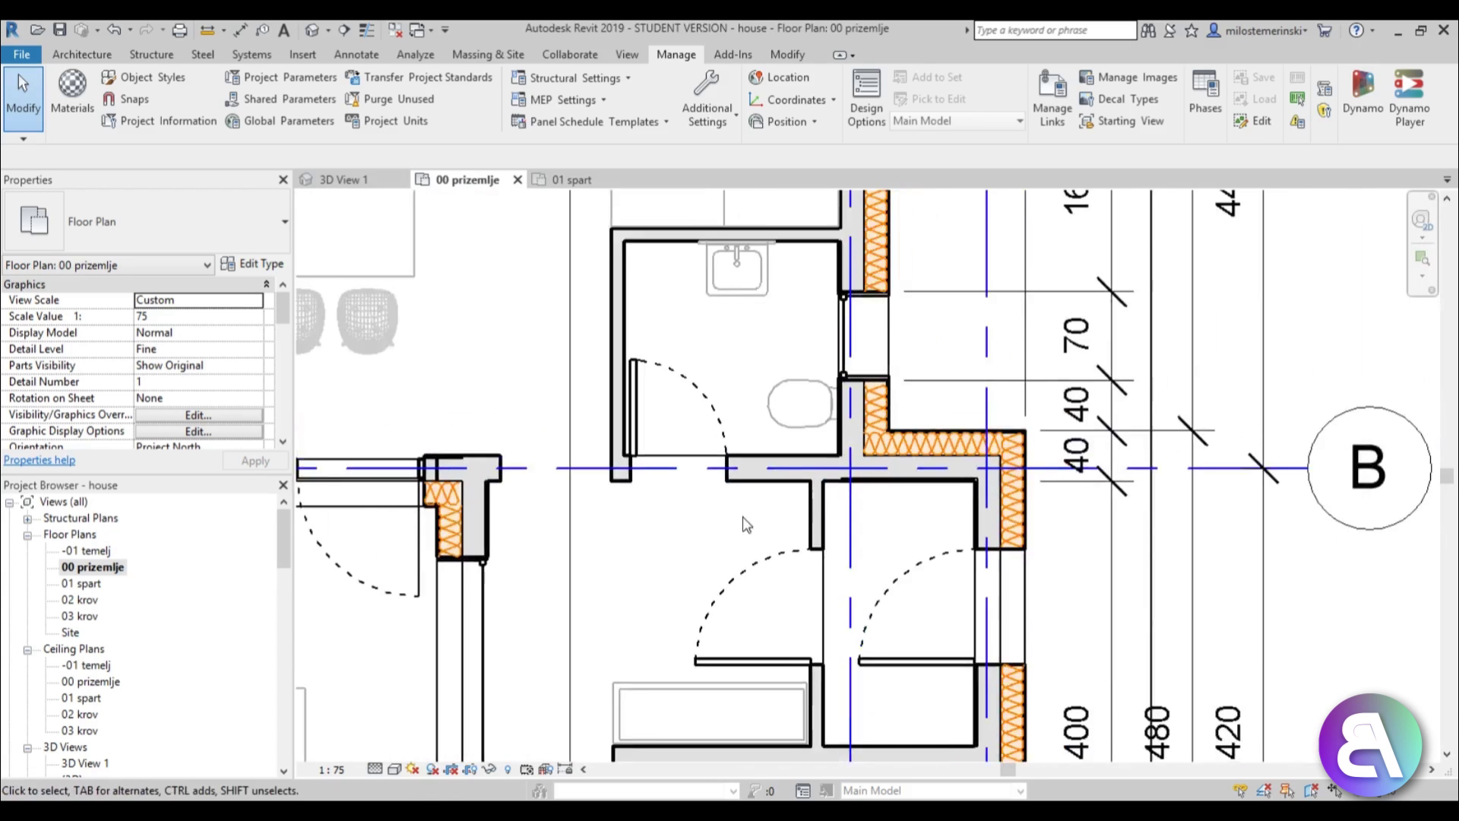
pyautogui.scroll(-1, 676, 439)
pyautogui.scroll(-1, 679, 445)
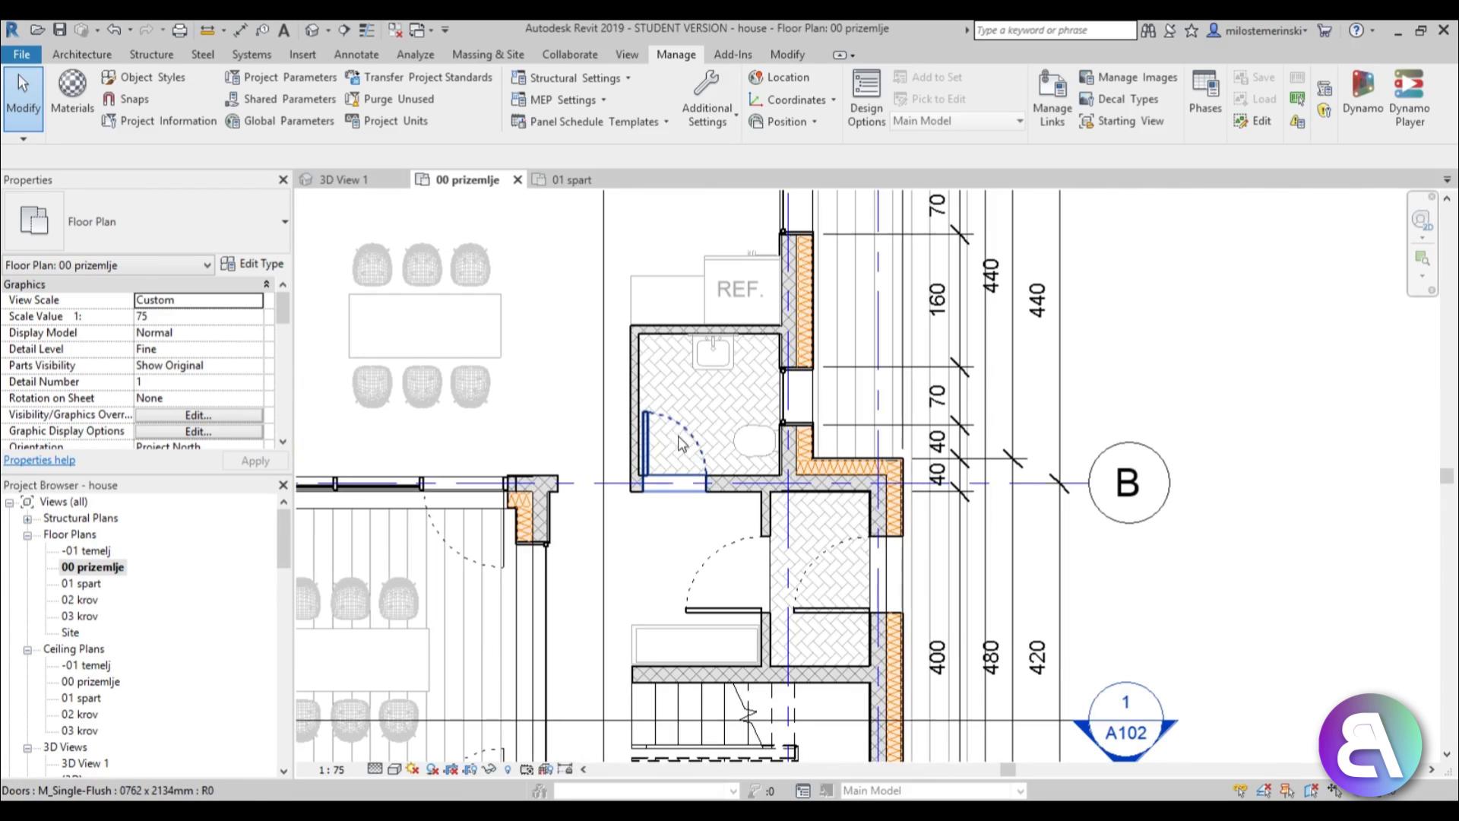
pyautogui.scroll(1, 713, 600)
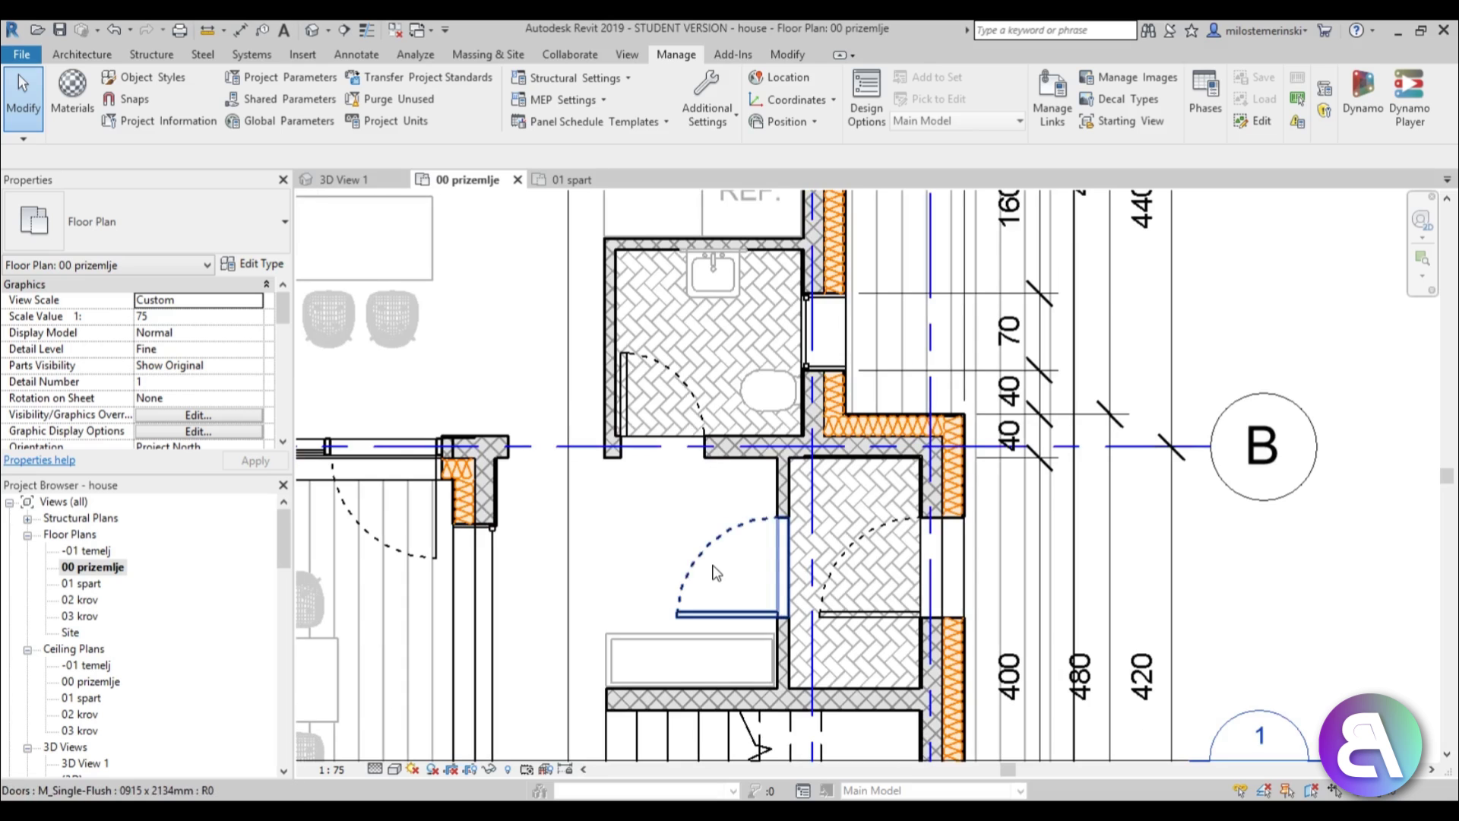
pyautogui.scroll(-4, 714, 524)
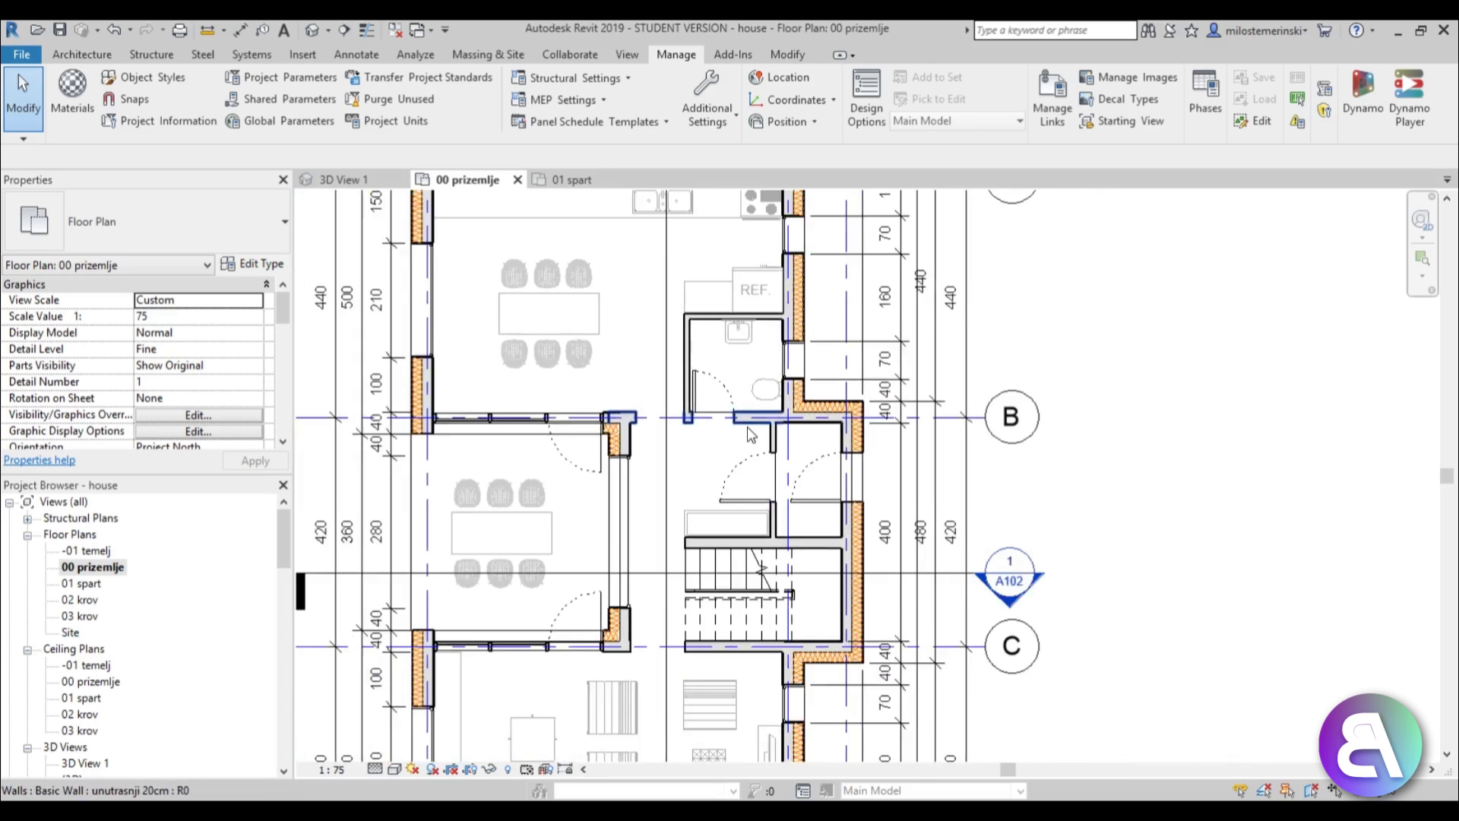
pyautogui.moveTo(736, 447); pyautogui.dragTo(735, 427, button='middle')
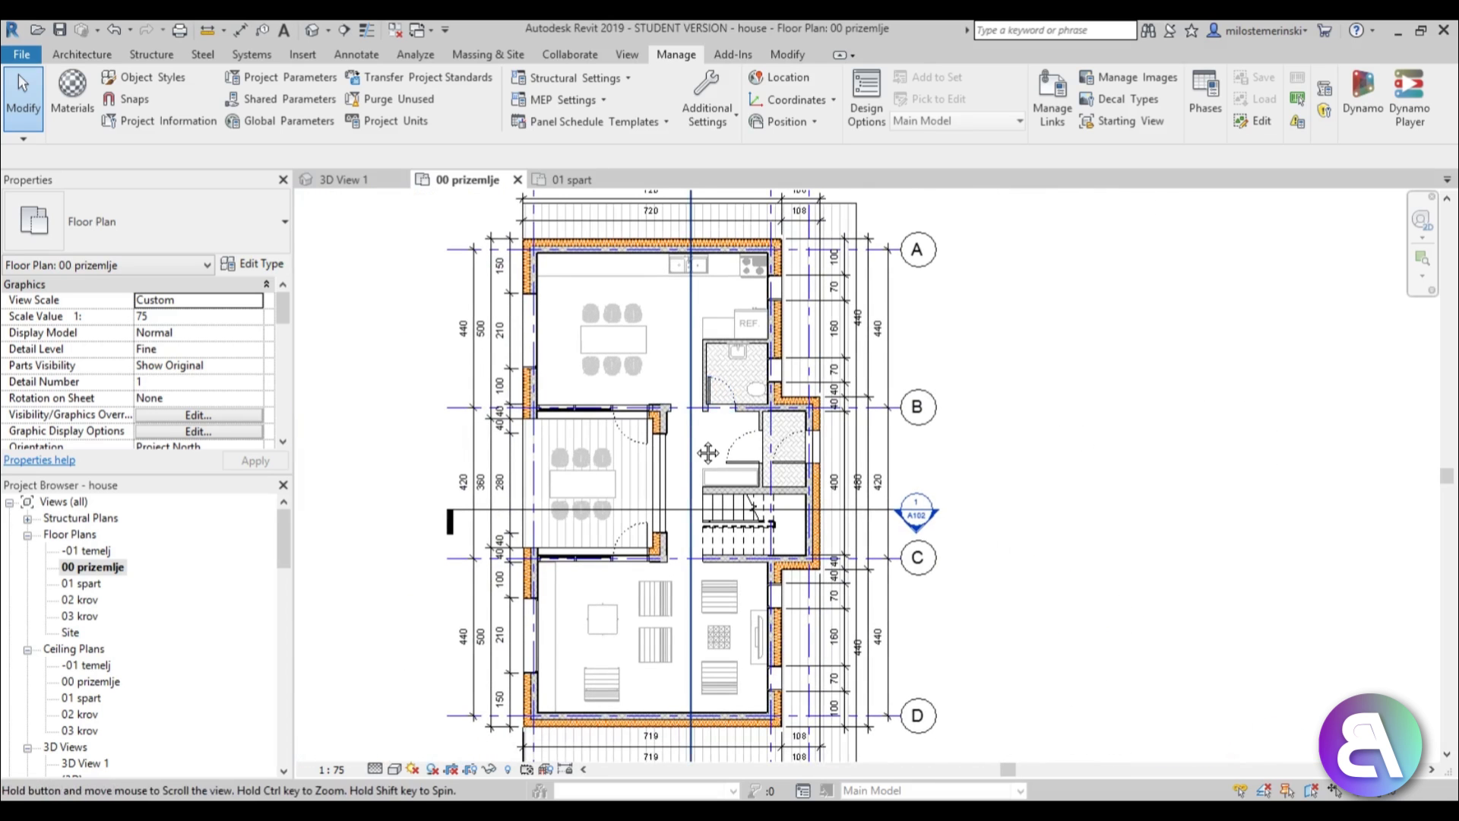
pyautogui.scroll(1, 690, 460)
pyautogui.scroll(1, 891, 435)
pyautogui.scroll(3, 891, 435)
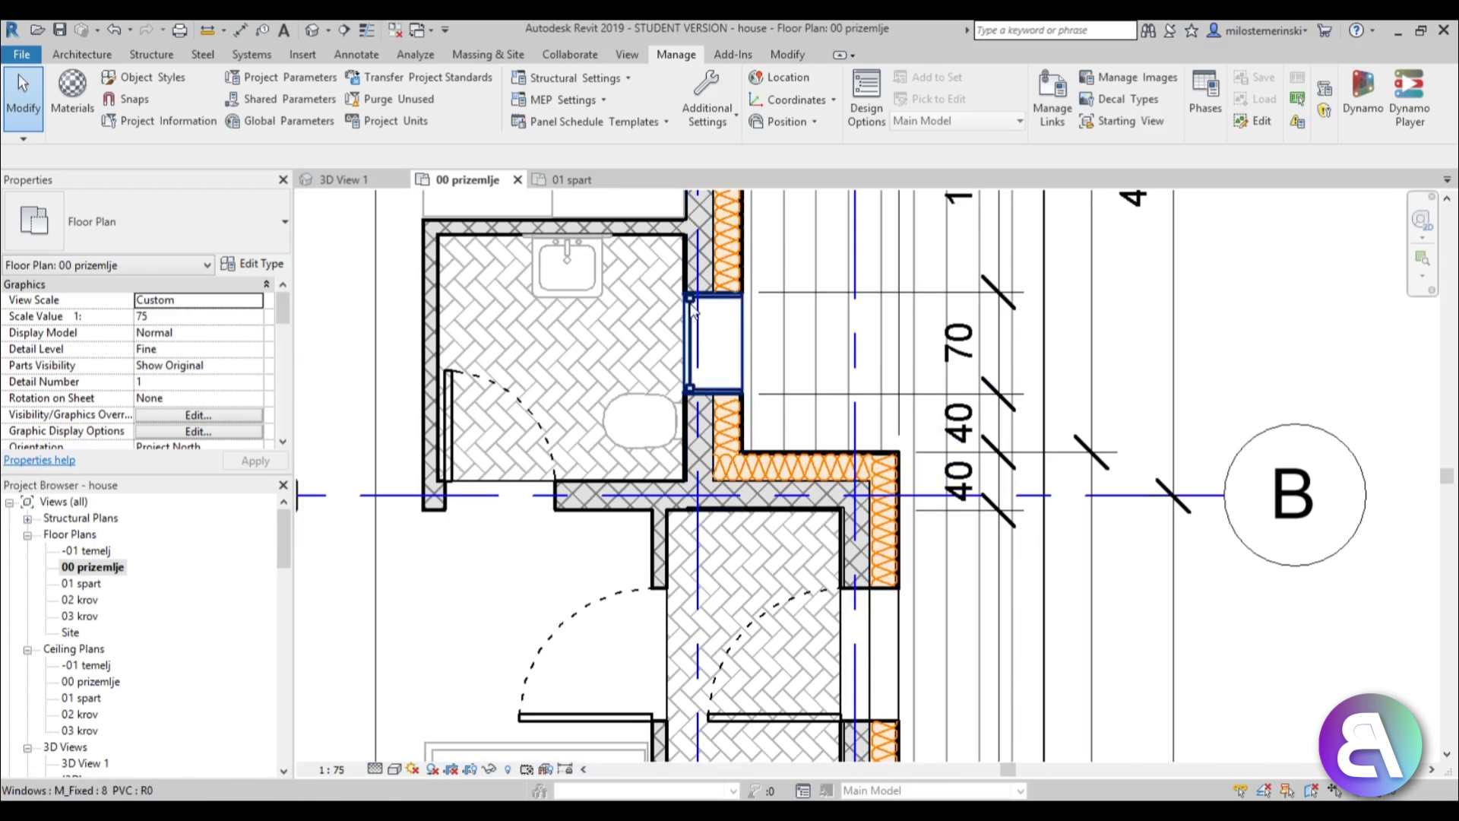
pyautogui.scroll(5, 693, 304)
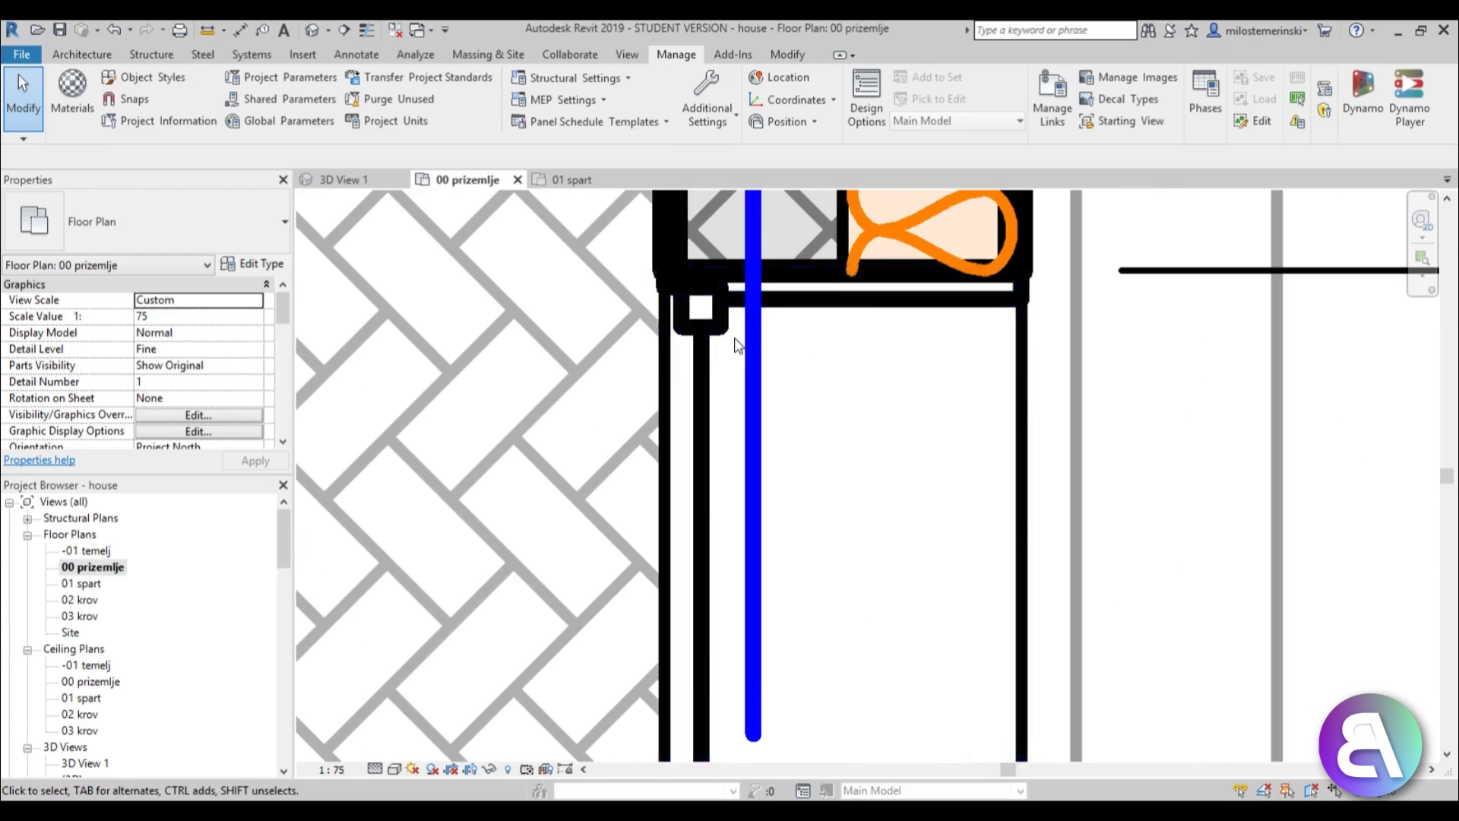
pyautogui.scroll(-5, 684, 319)
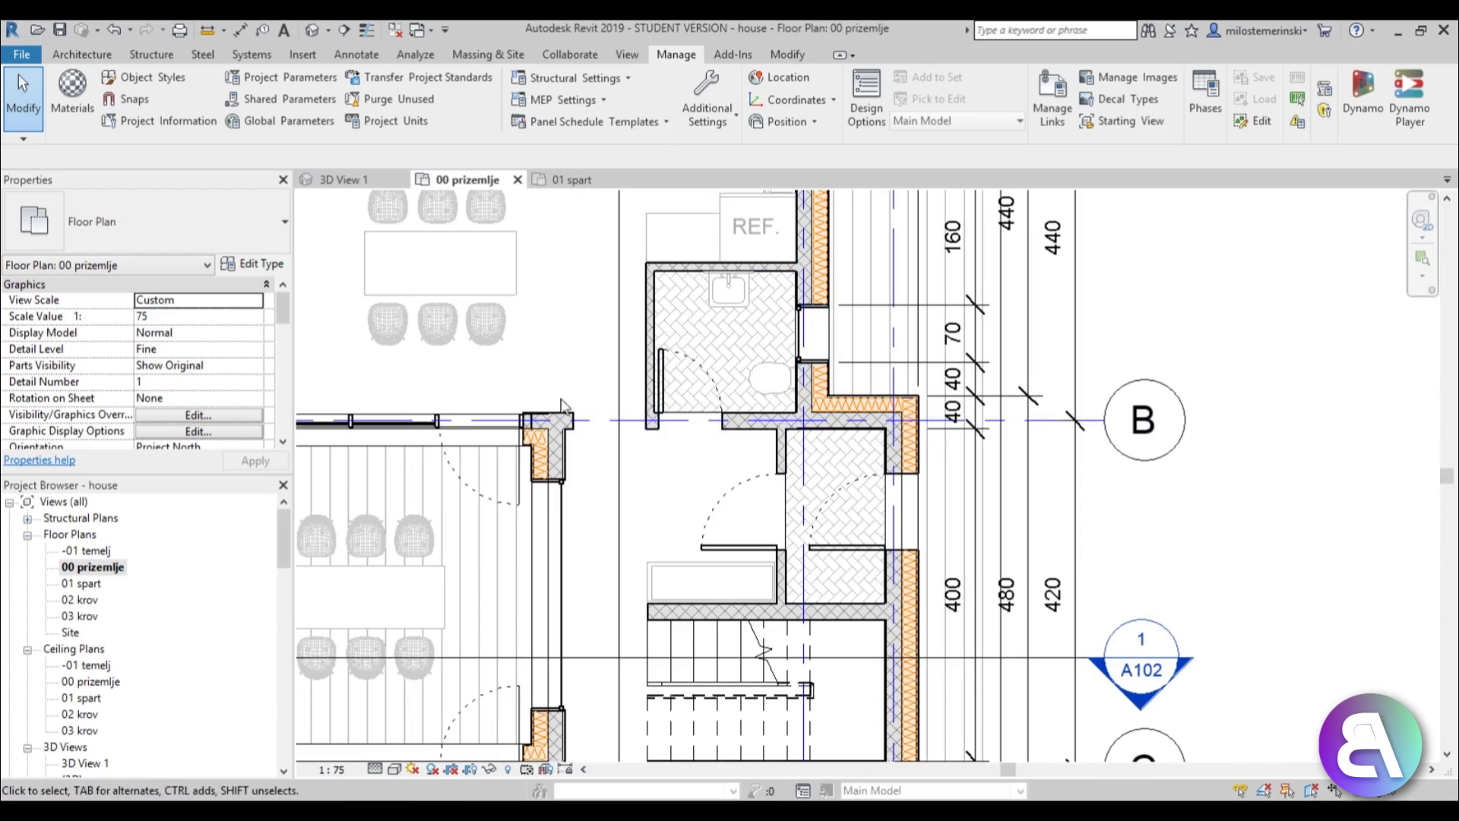
# Turn on halftone for the Doors and Windows model categories in the floor plan view
pyautogui.moveTo(729, 494); pyautogui.dragTo(737, 452, button='middle')
pyautogui.scroll(-1, 738, 450)
pyautogui.press('v')
pyautogui.press('v')
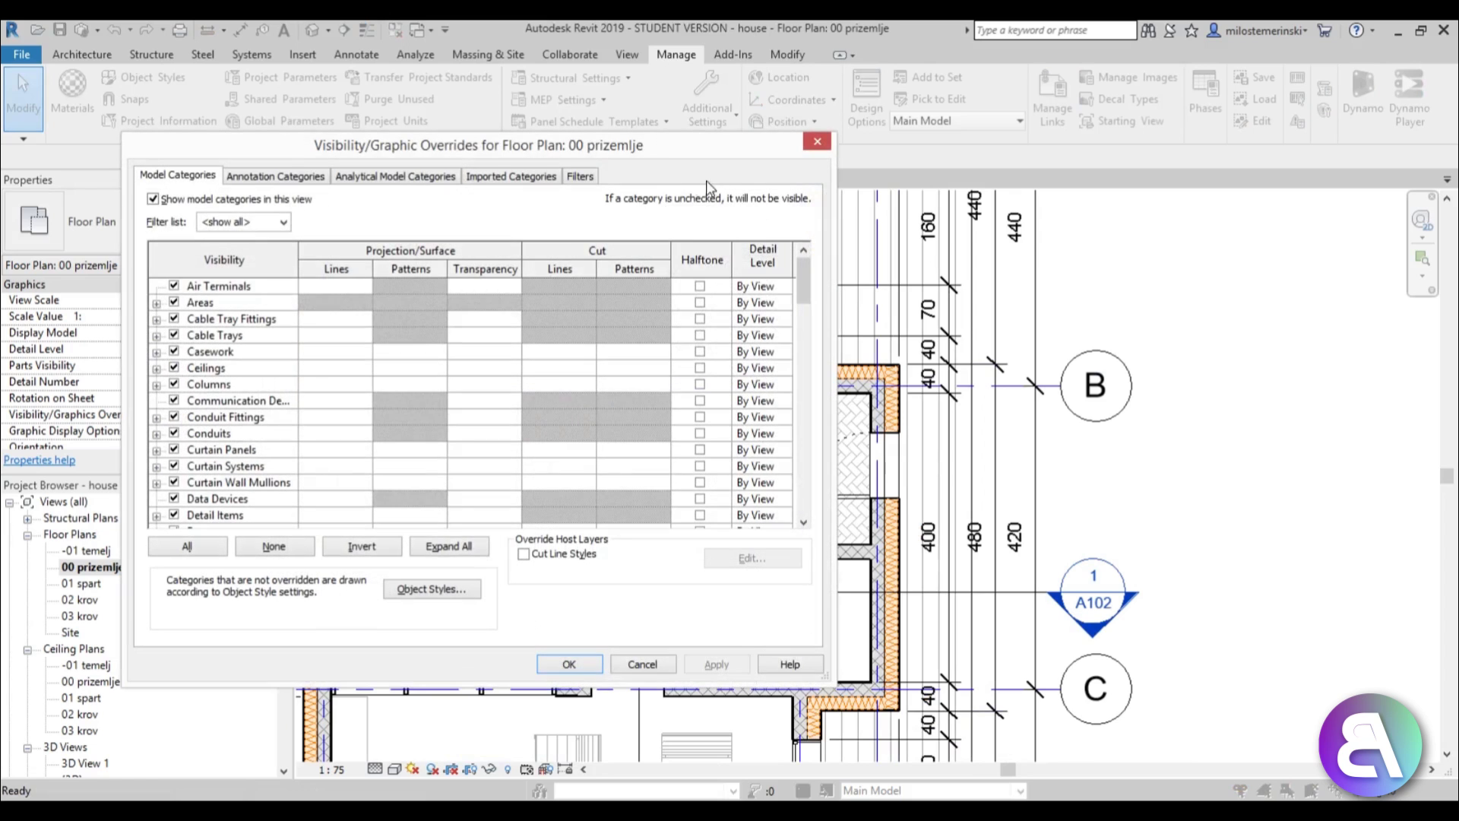
pyautogui.moveTo(807, 283); pyautogui.dragTo(802, 320)
pyautogui.click(700, 320)
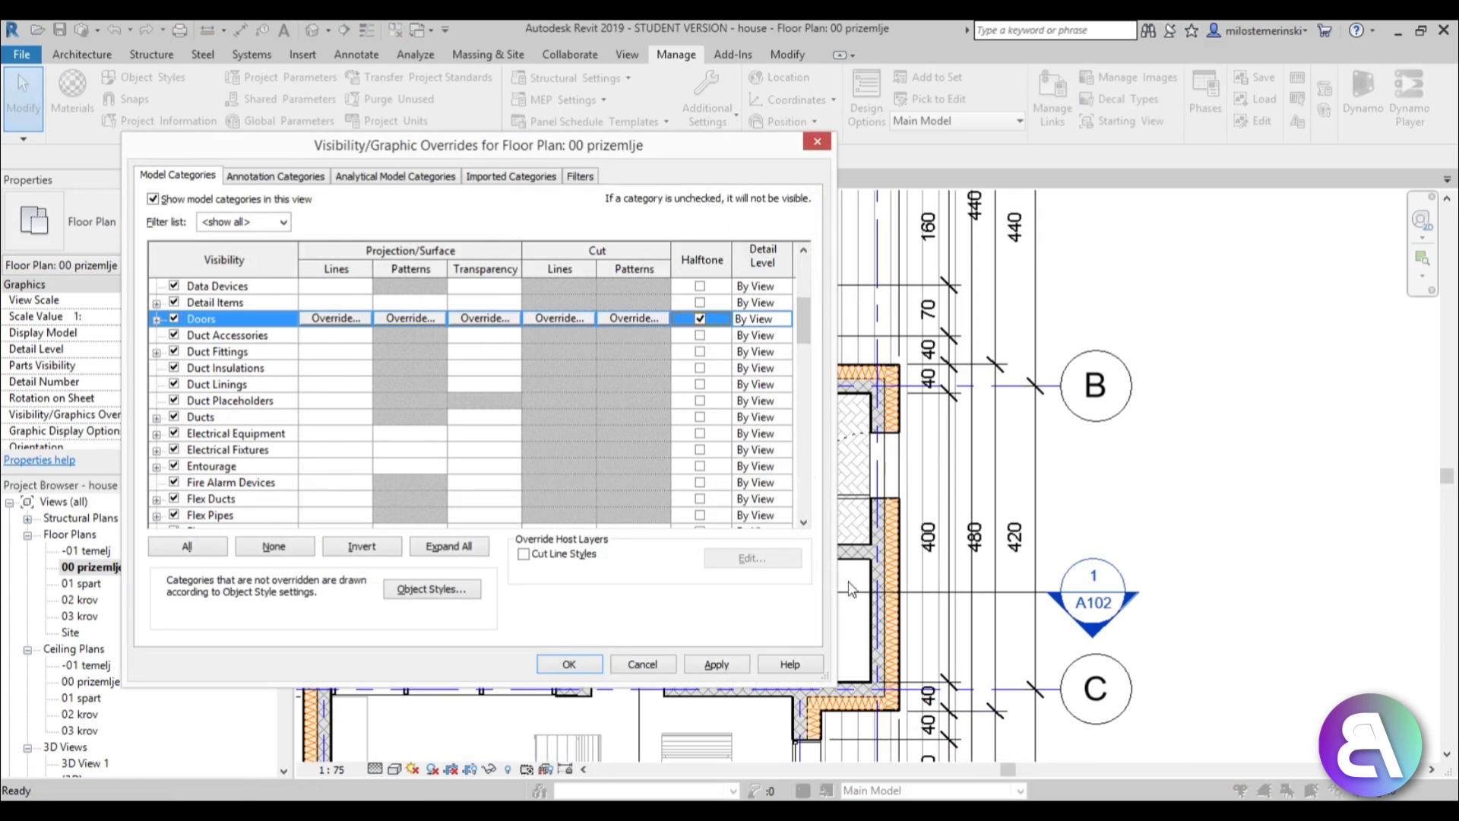
pyautogui.click(719, 666)
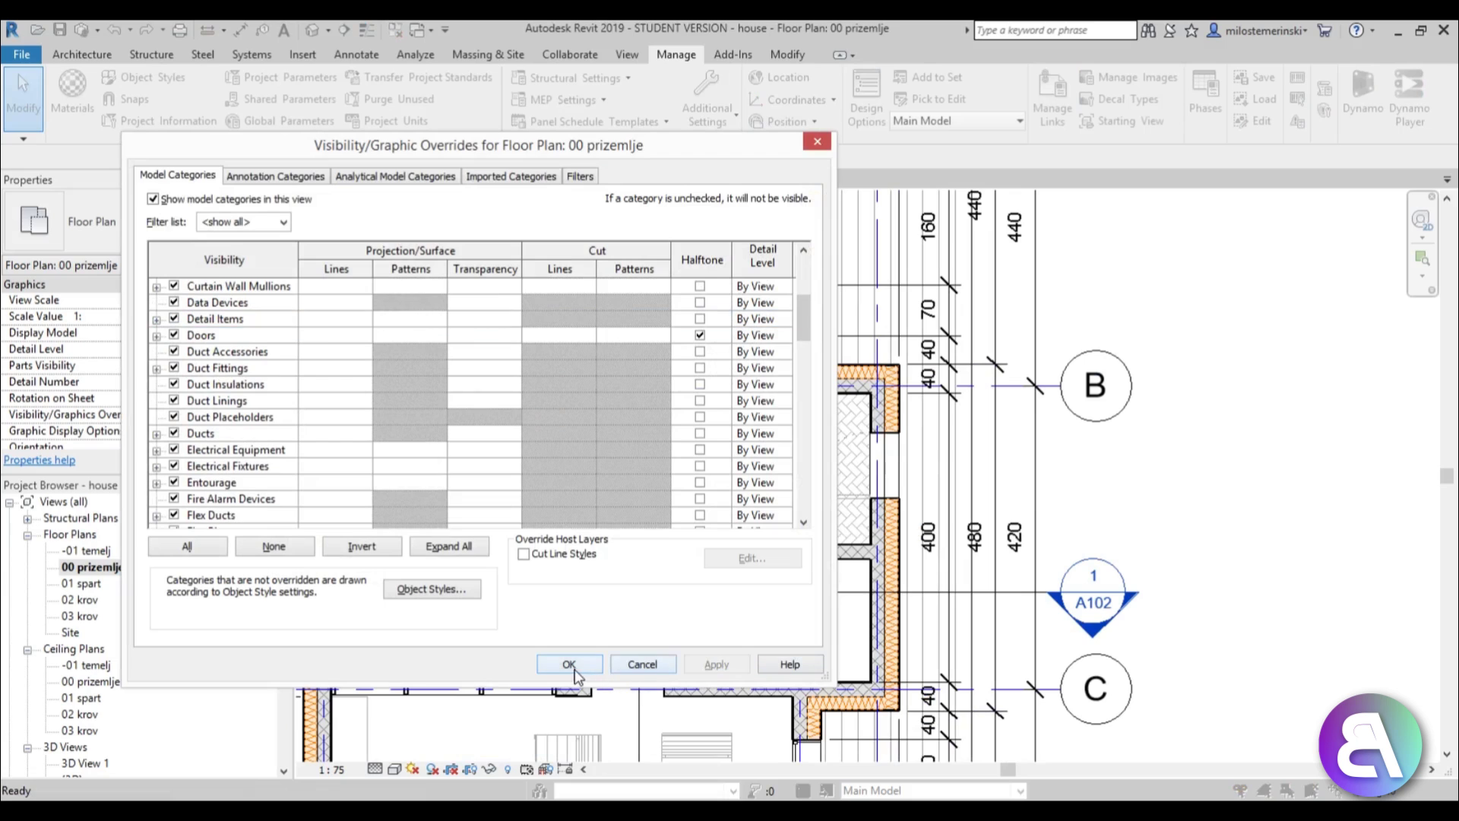
pyautogui.moveTo(805, 317); pyautogui.dragTo(792, 508)
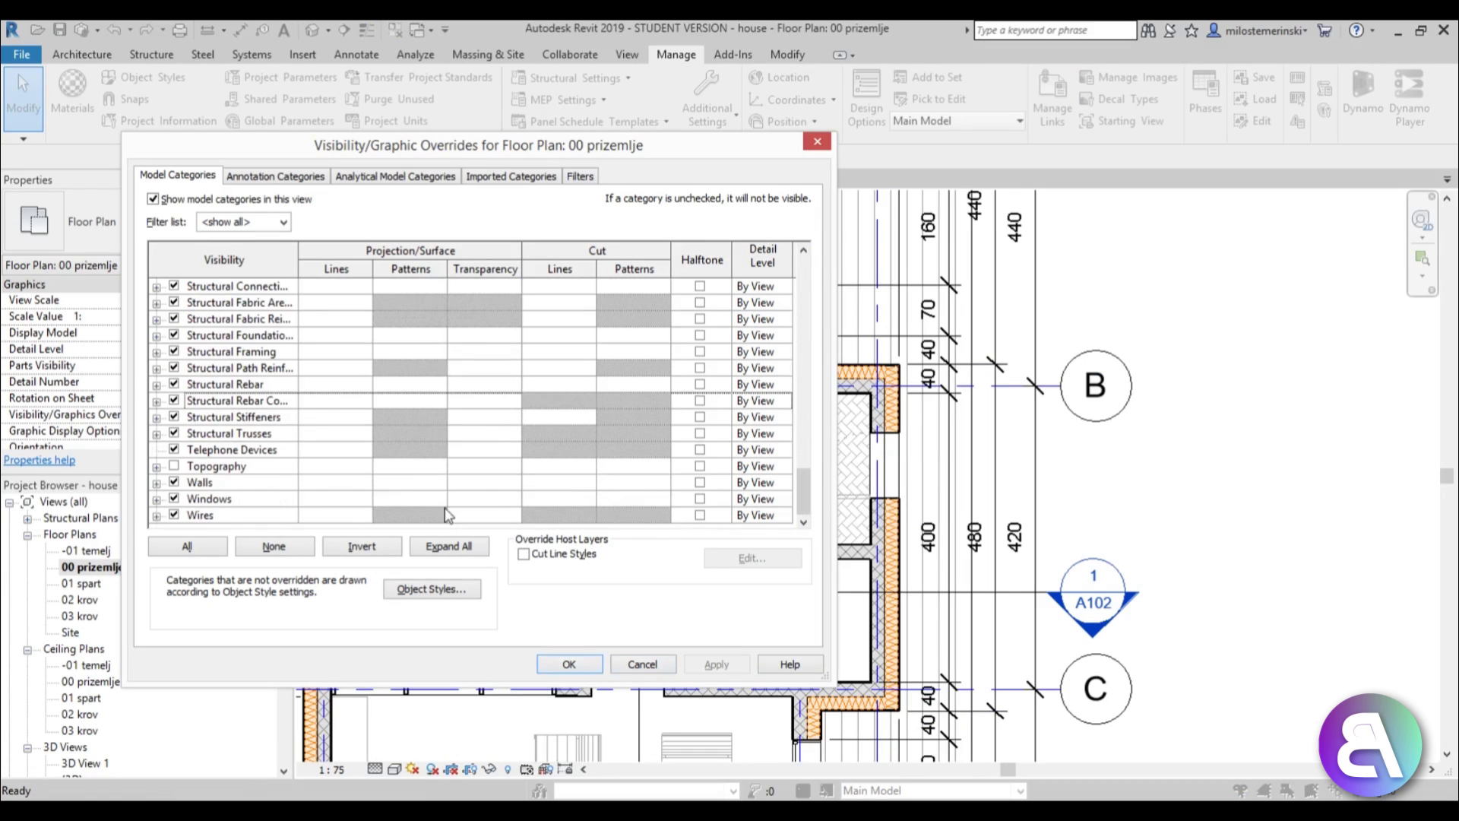
pyautogui.click(700, 499)
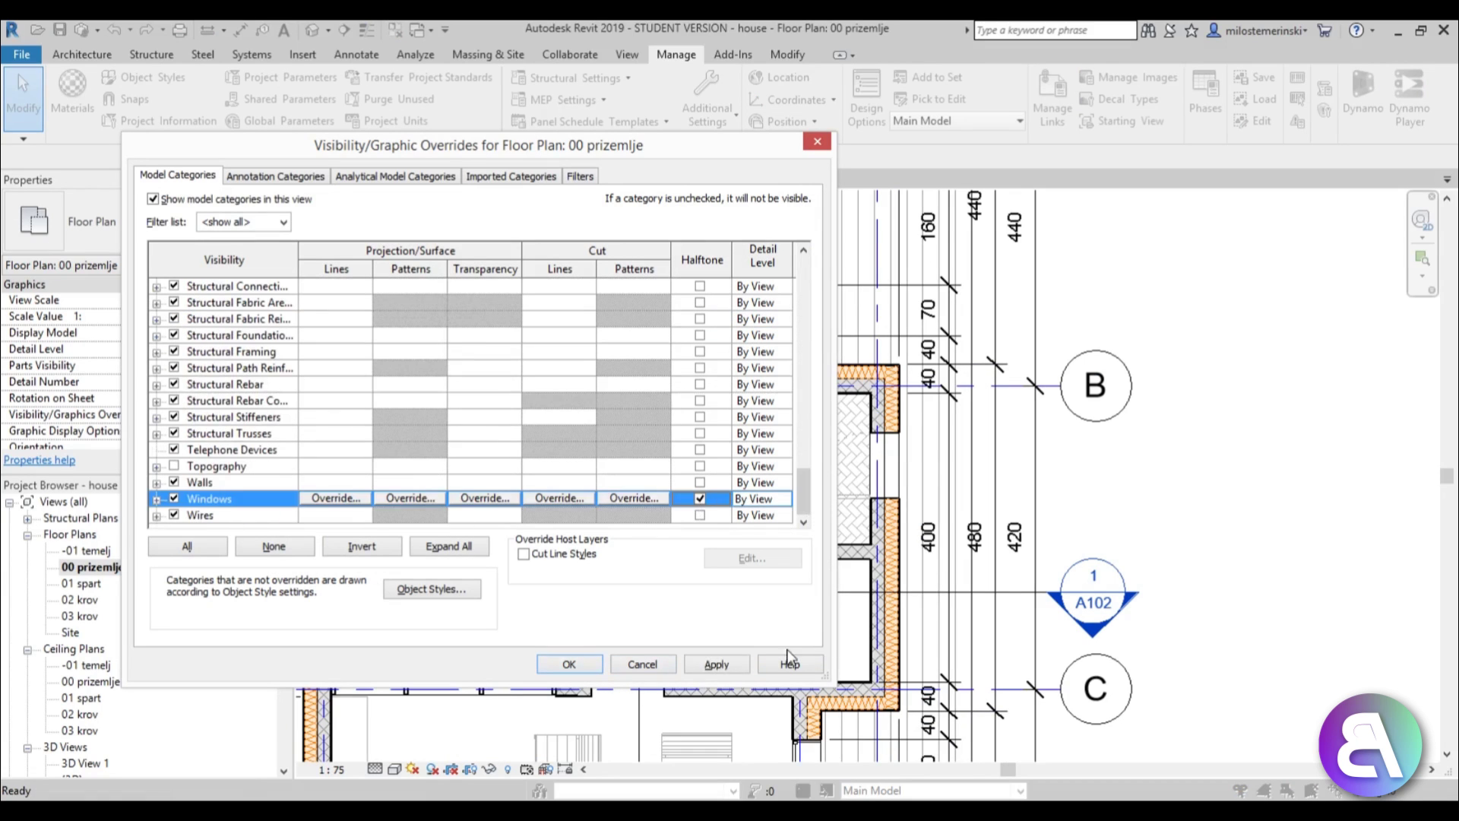
pyautogui.click(569, 665)
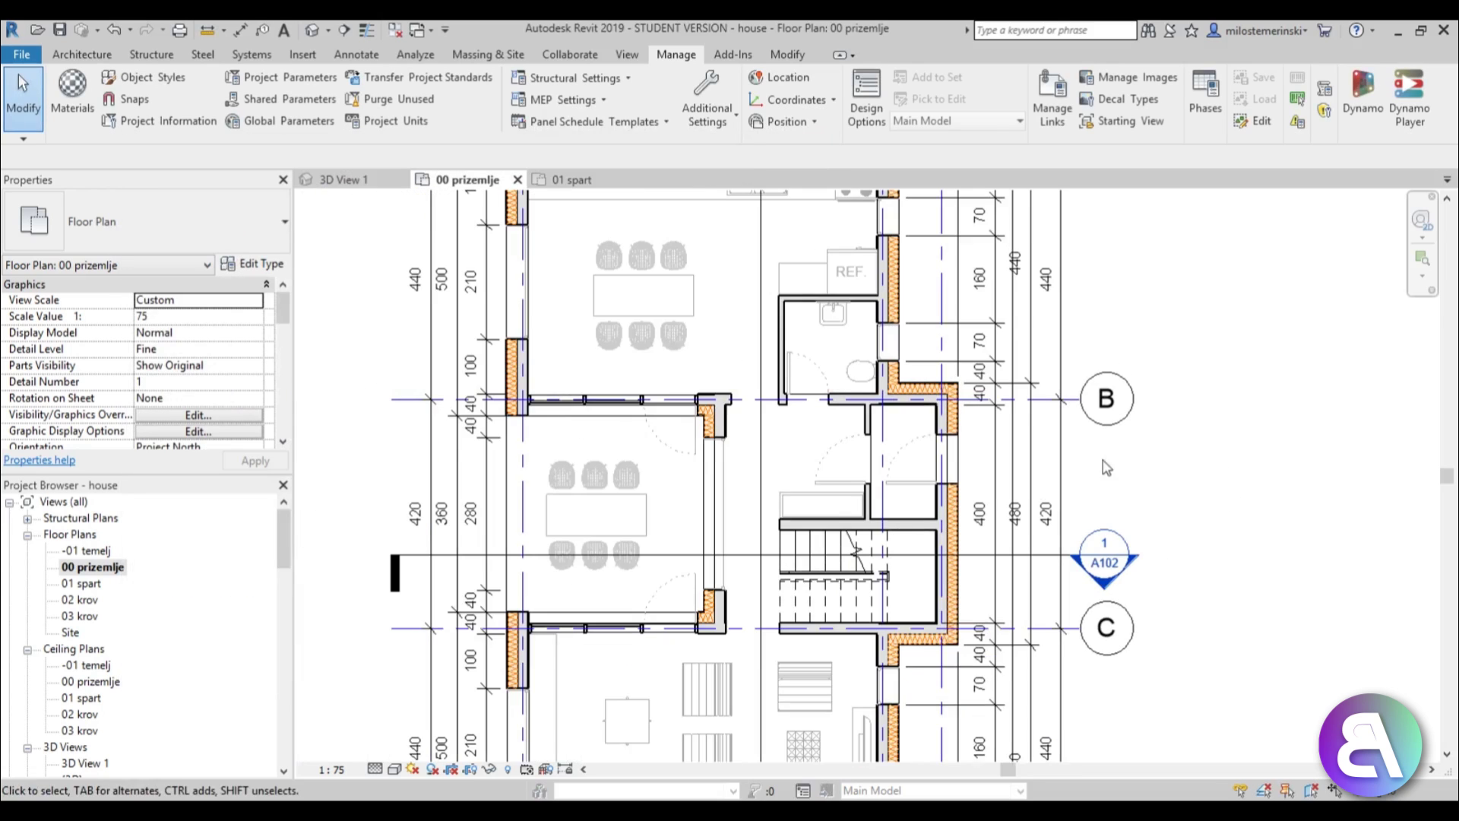
# Examine the halftone display of the entrance doors and their swings
pyautogui.scroll(3, 1044, 492)
pyautogui.scroll(4, 768, 339)
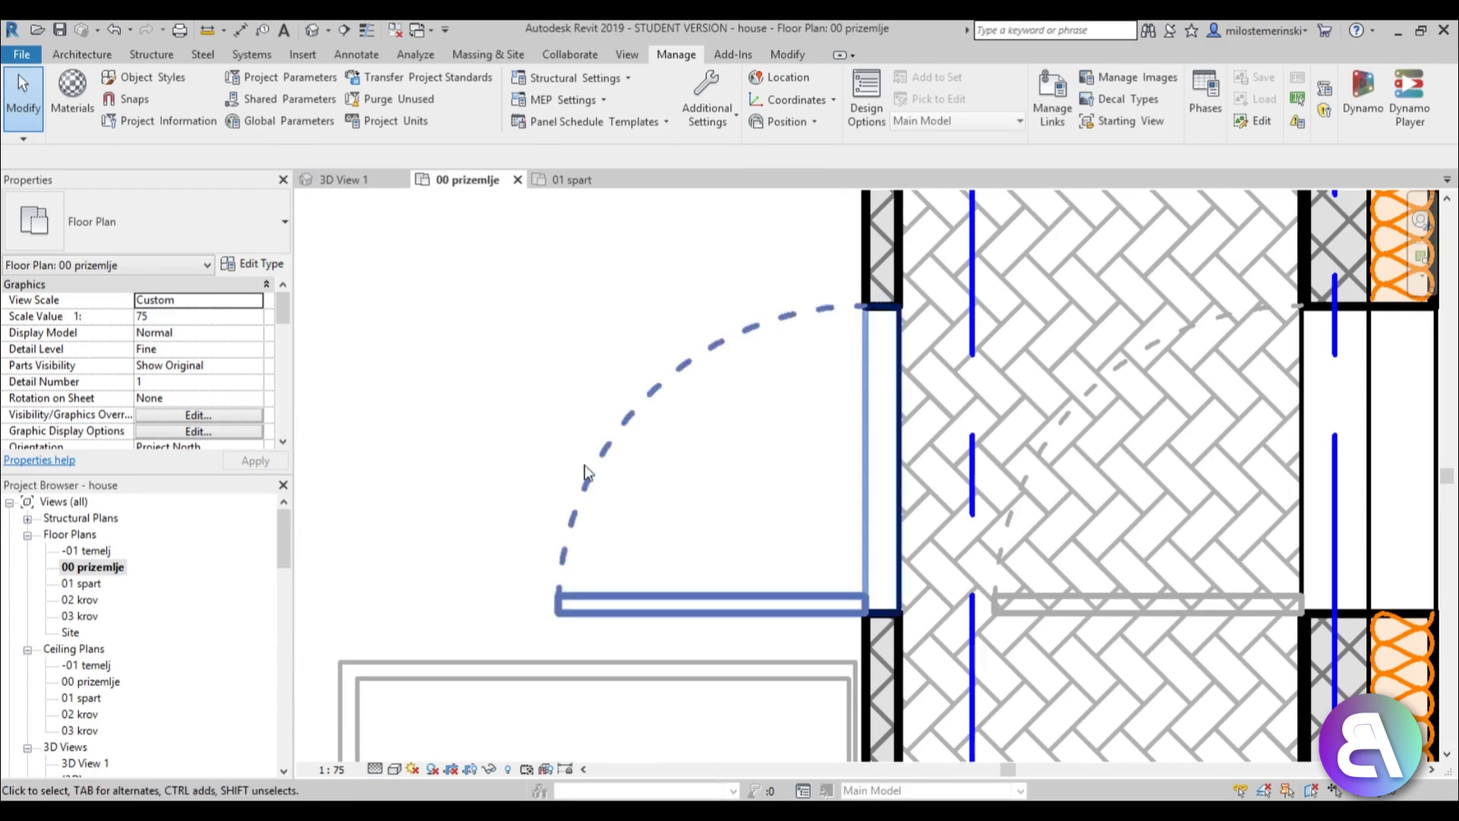
pyautogui.scroll(-3, 798, 364)
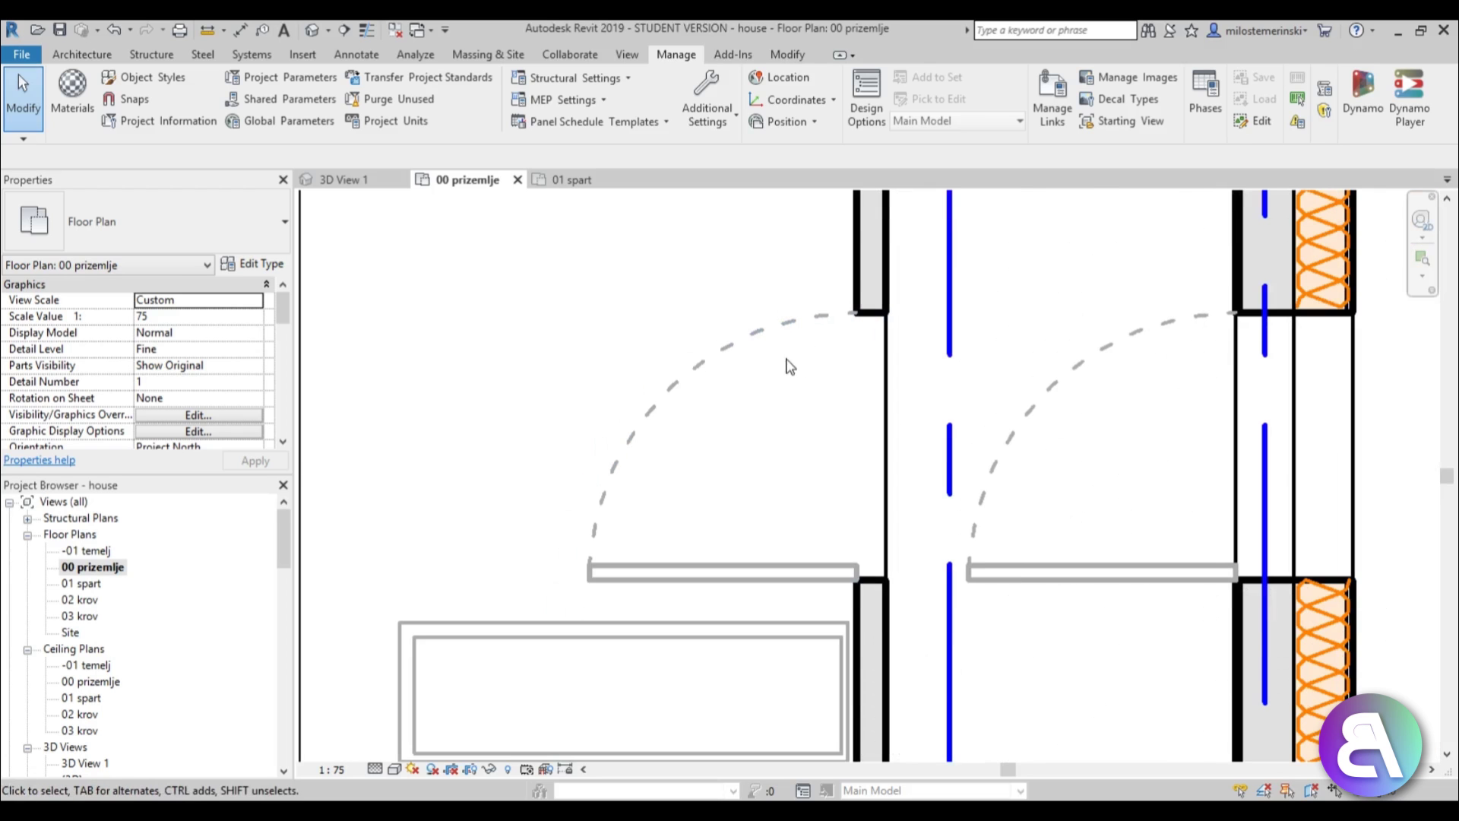
pyautogui.scroll(-4, 738, 411)
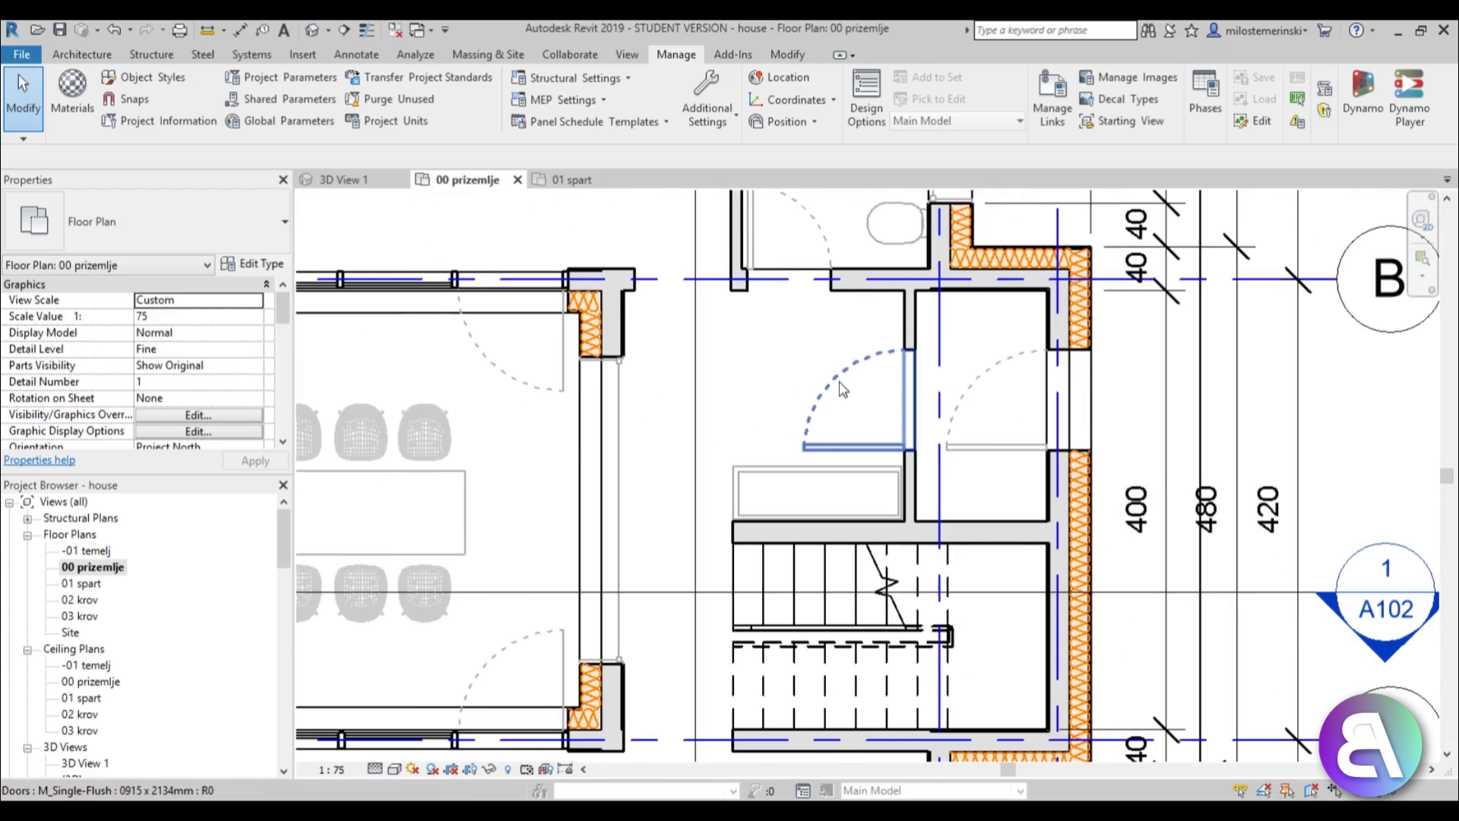
pyautogui.scroll(-2, 762, 424)
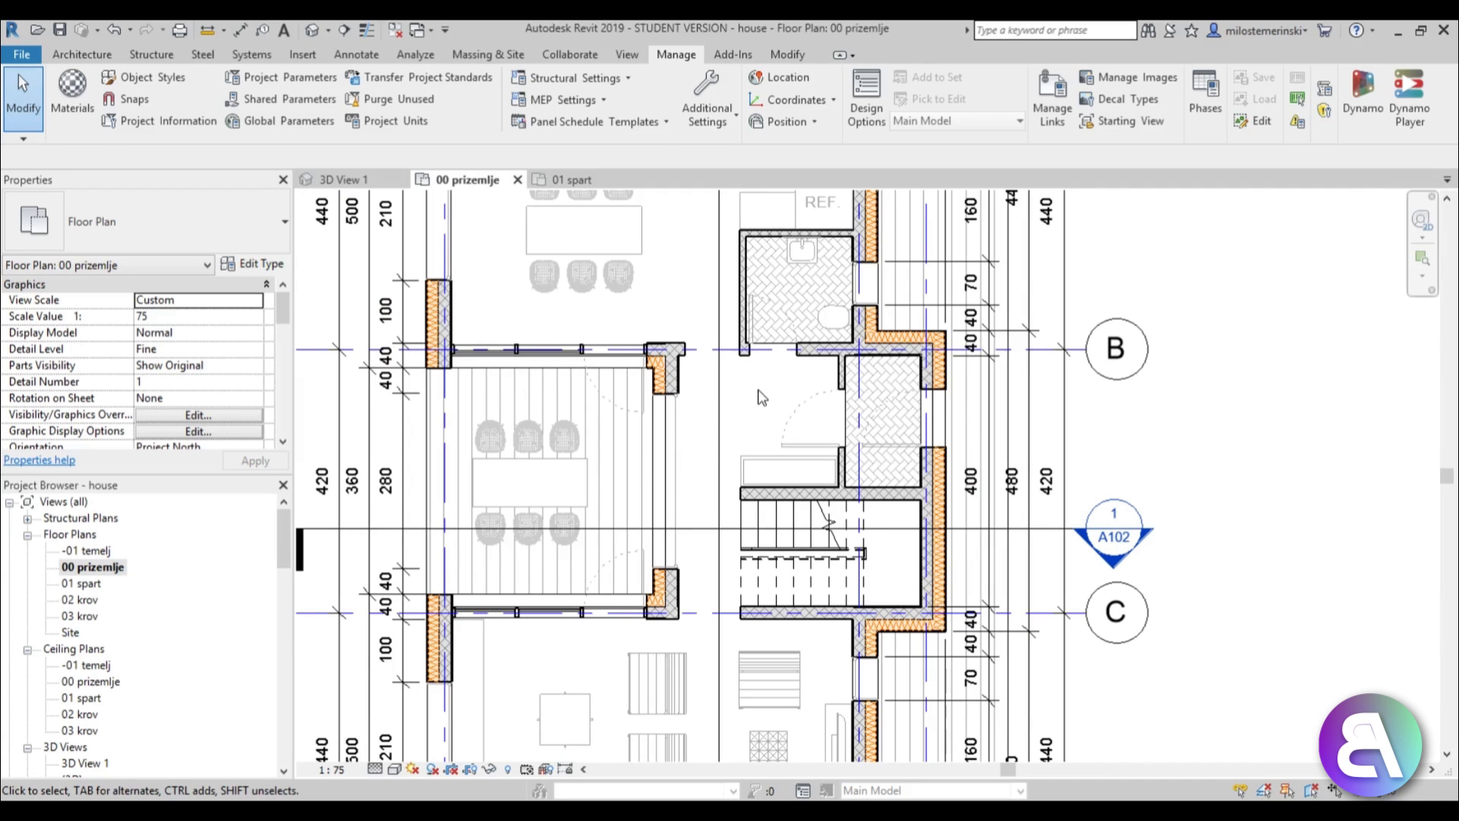
# Check the projection line override of the Plan Swing subcategory under Doors, leaving the view's graphic overrides as they are
pyautogui.scroll(3, 760, 396)
pyautogui.press('v')
pyautogui.press('v')
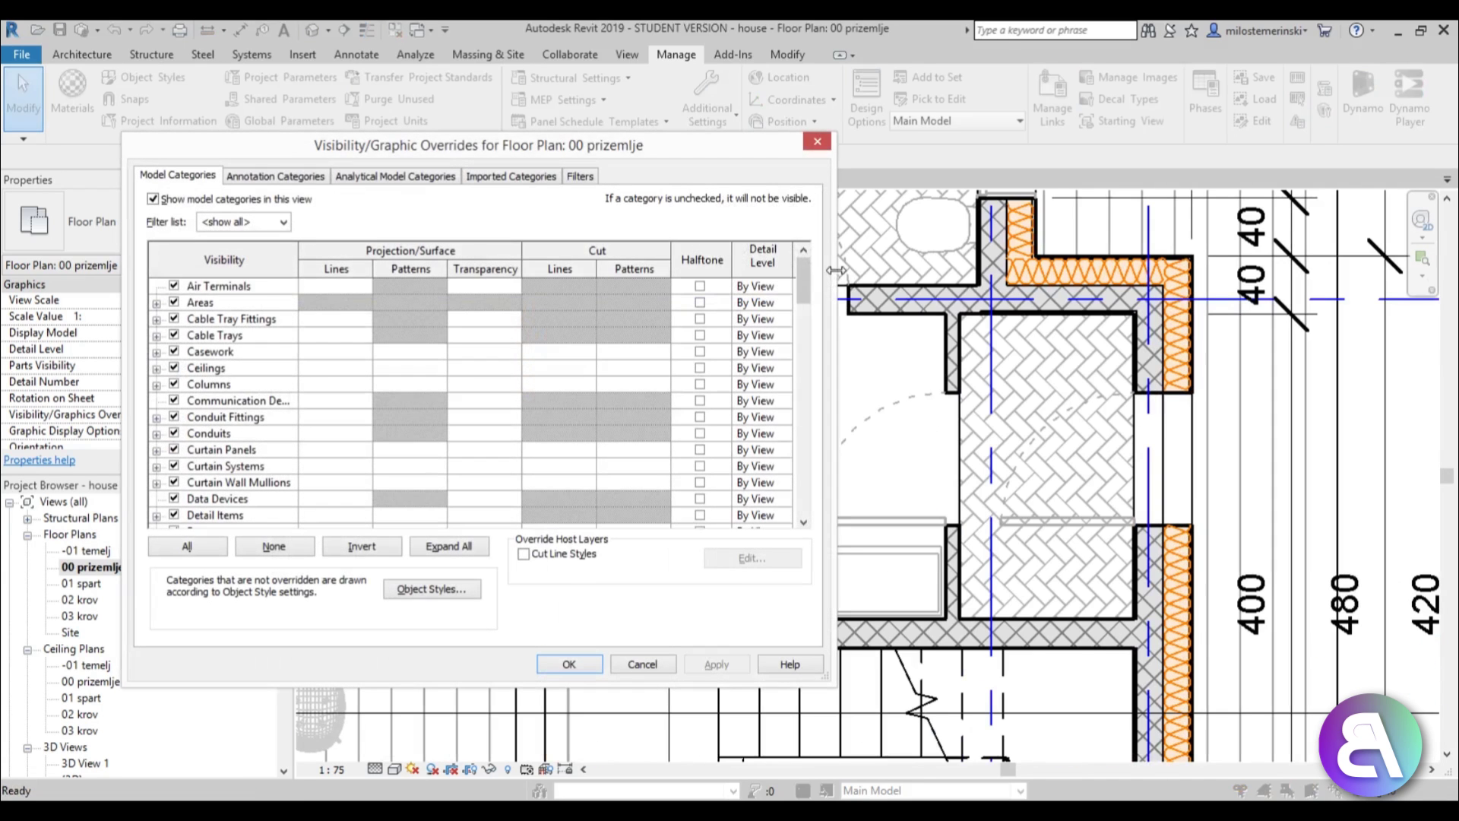
pyautogui.moveTo(804, 280); pyautogui.dragTo(800, 316)
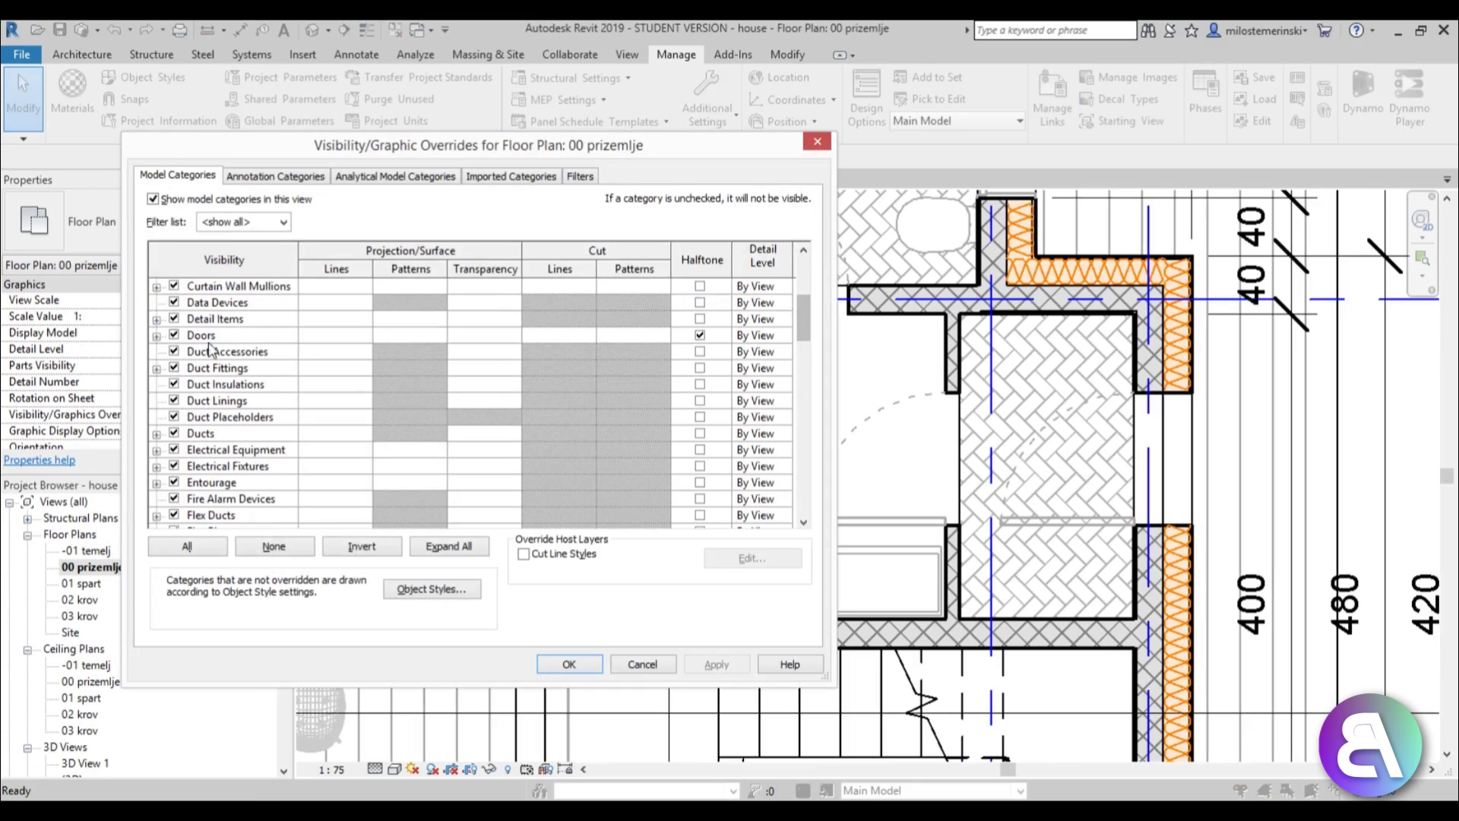
pyautogui.click(157, 336)
pyautogui.scroll(-1, 315, 386)
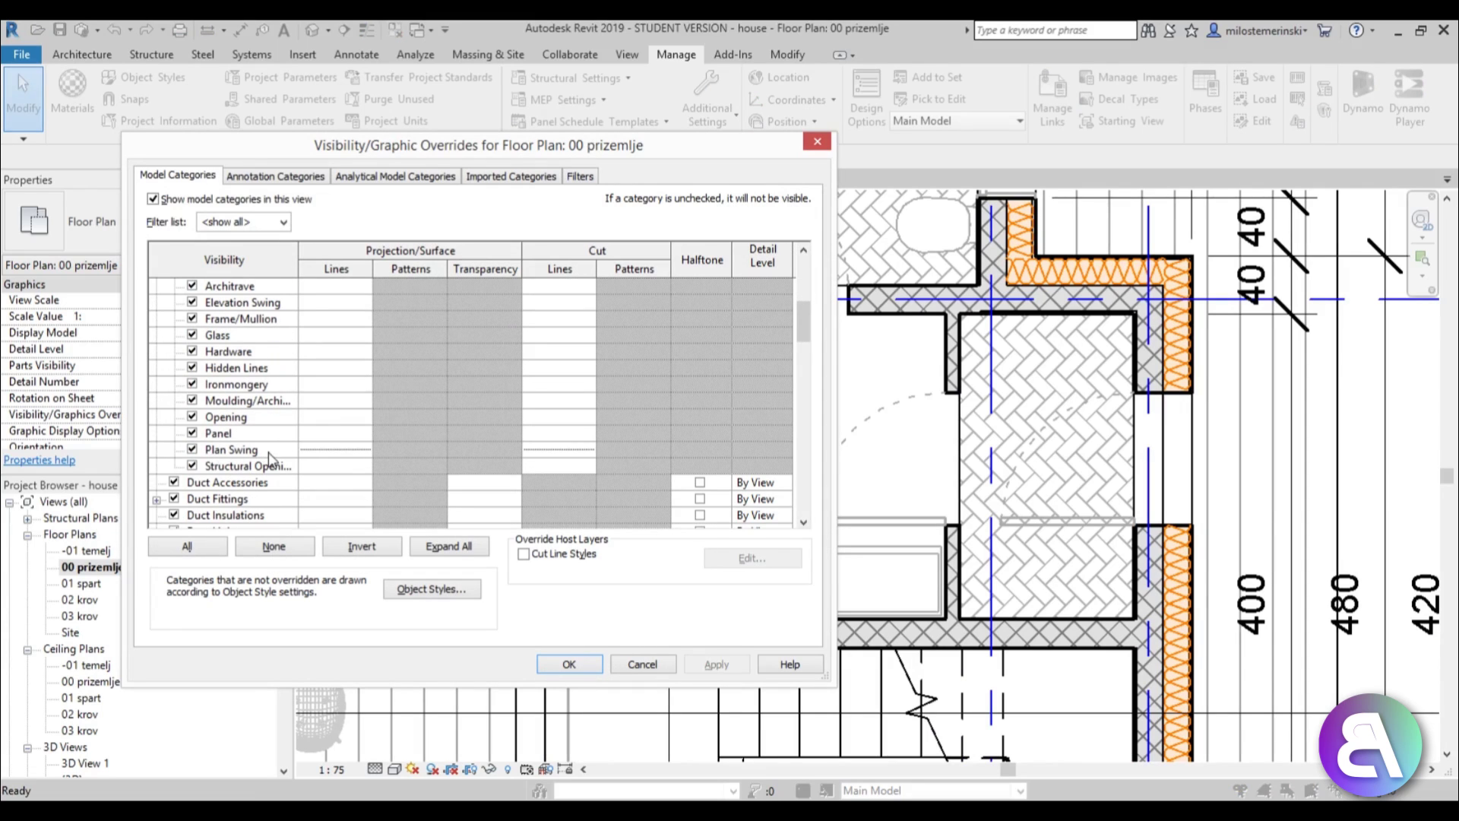
pyautogui.click(336, 453)
pyautogui.click(336, 451)
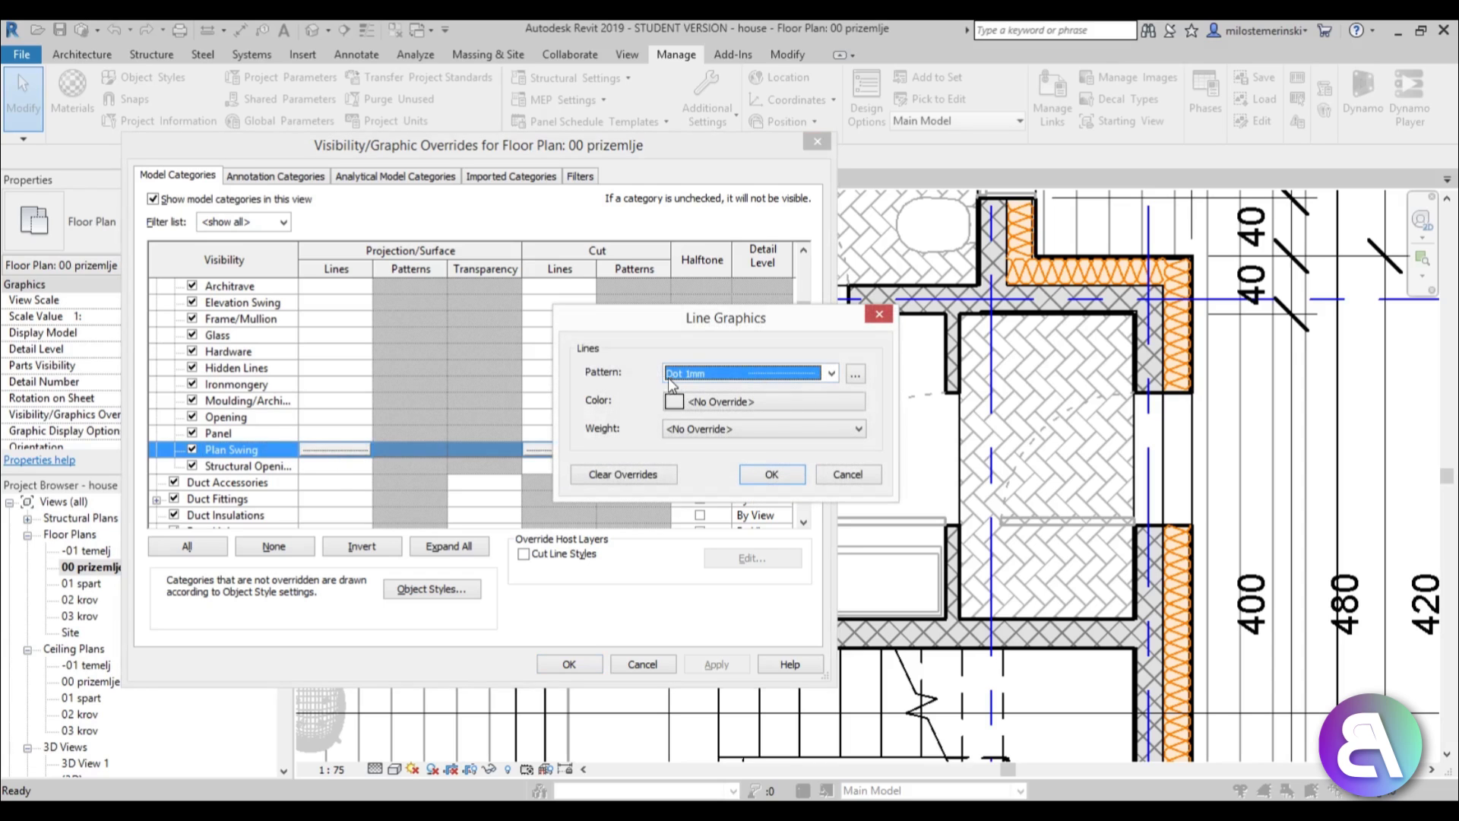
pyautogui.click(772, 476)
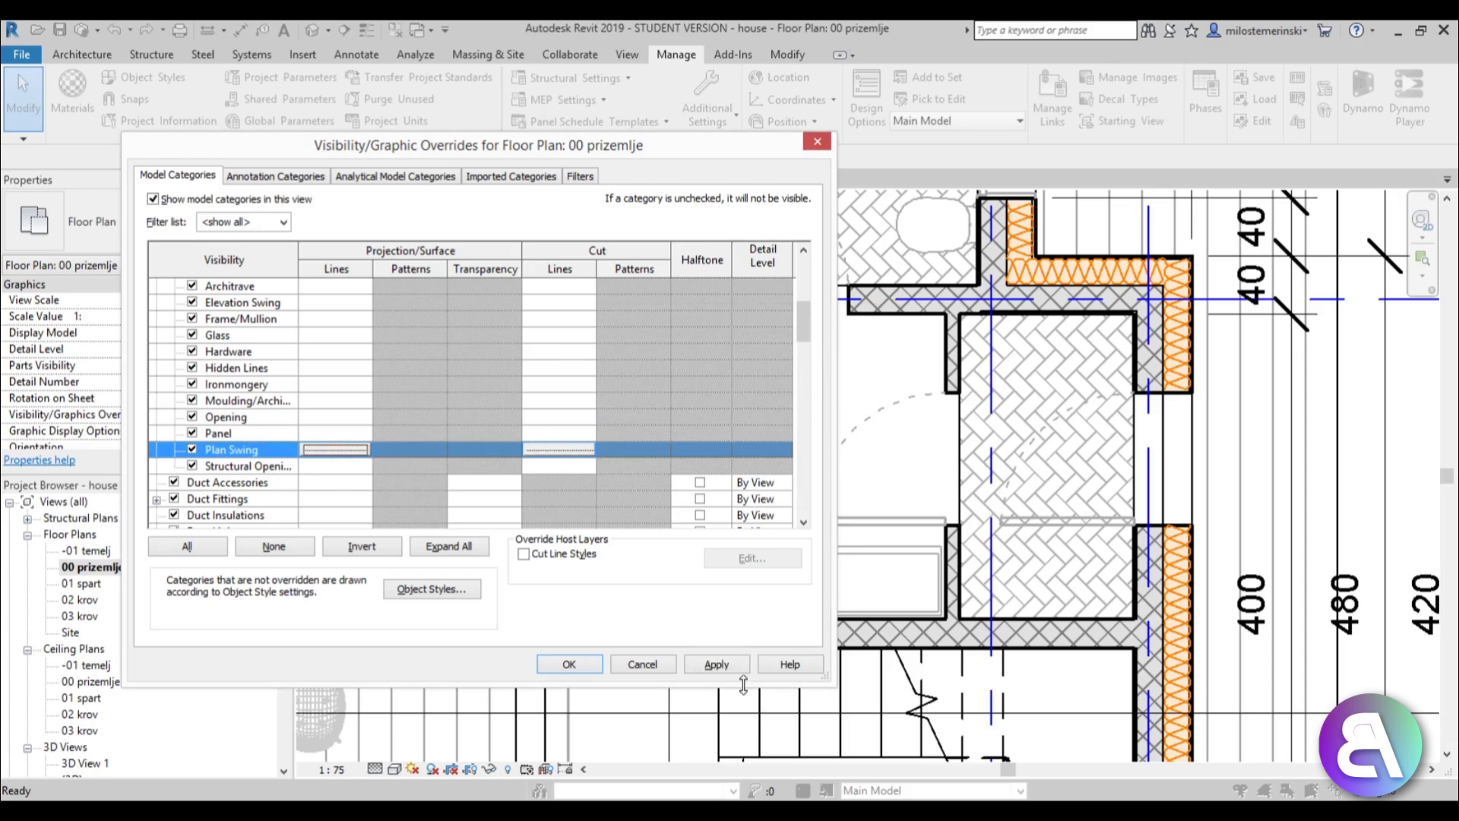
pyautogui.click(659, 666)
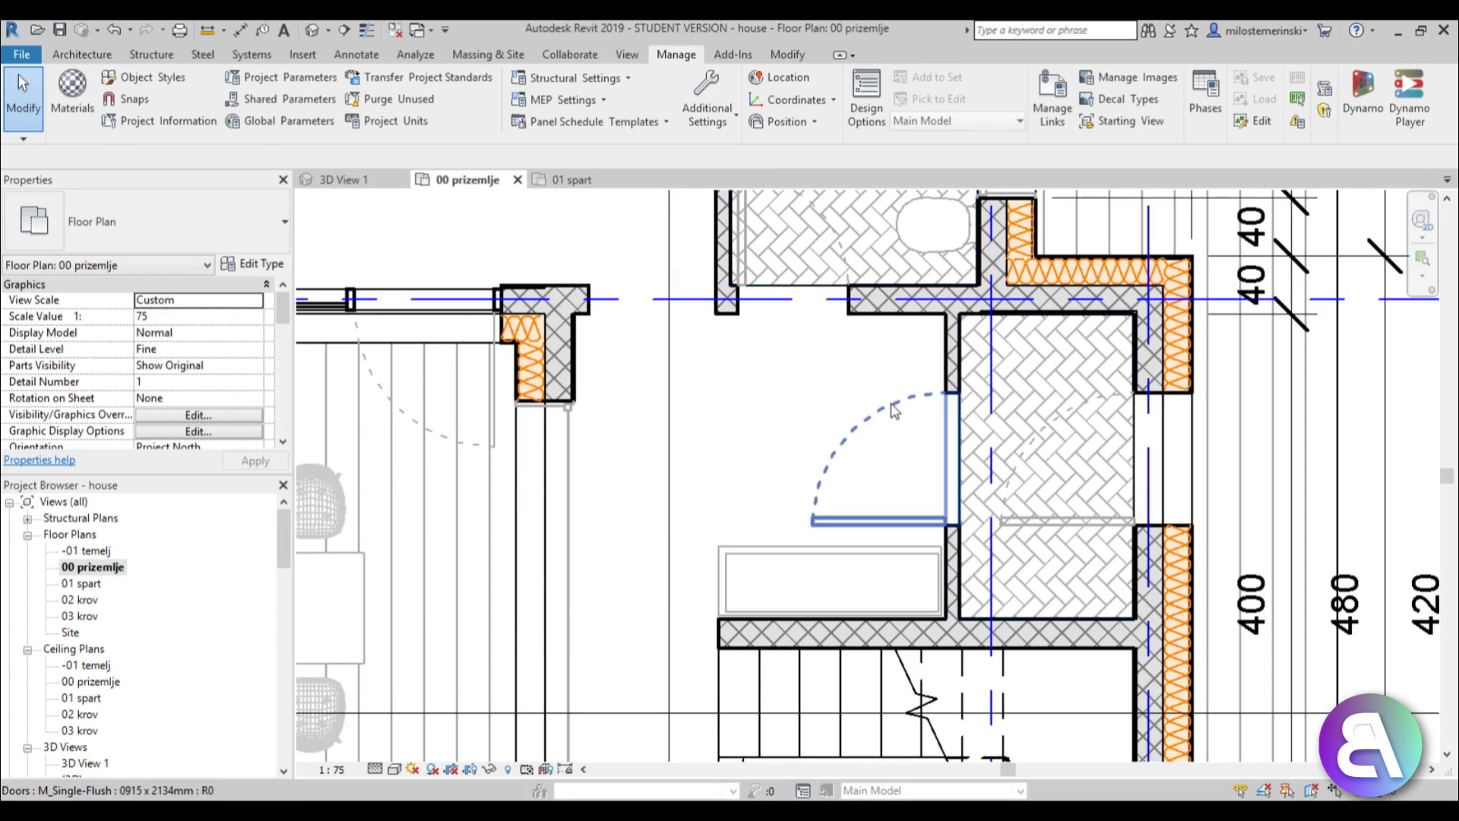
# Override the graphics of both Storefront curtain walls beside the covered dining terrace by element to show them in halftone
pyautogui.scroll(-3, 768, 433)
pyautogui.moveTo(764, 439); pyautogui.dragTo(899, 342, button='middle')
pyautogui.scroll(-1, 1015, 358)
pyautogui.moveTo(1014, 358); pyautogui.dragTo(931, 397, button='middle')
pyautogui.scroll(2, 579, 304)
pyautogui.scroll(1, 575, 289)
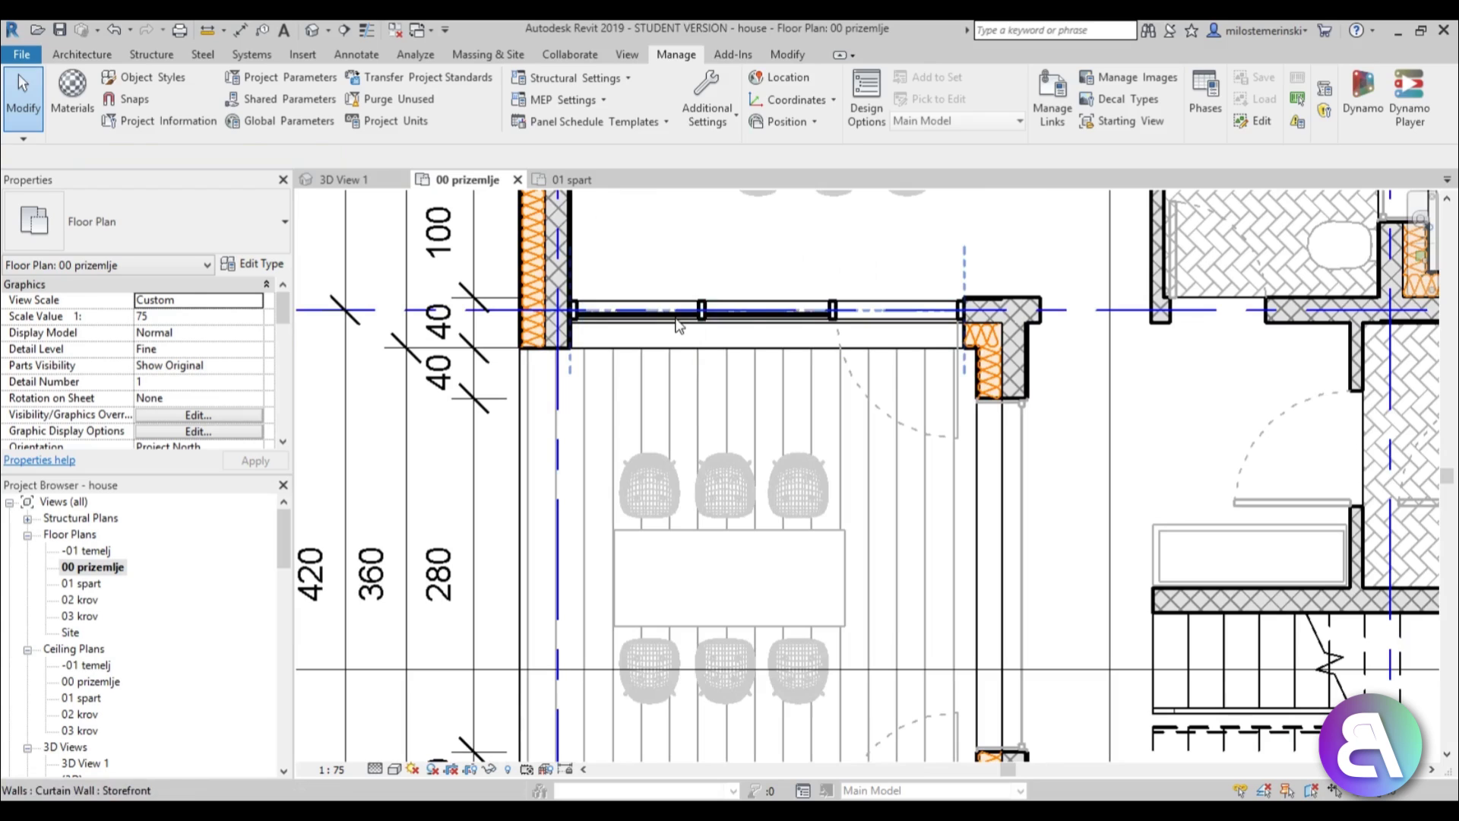
pyautogui.click(676, 319)
pyautogui.moveTo(717, 370); pyautogui.dragTo(645, 80, button='middle')
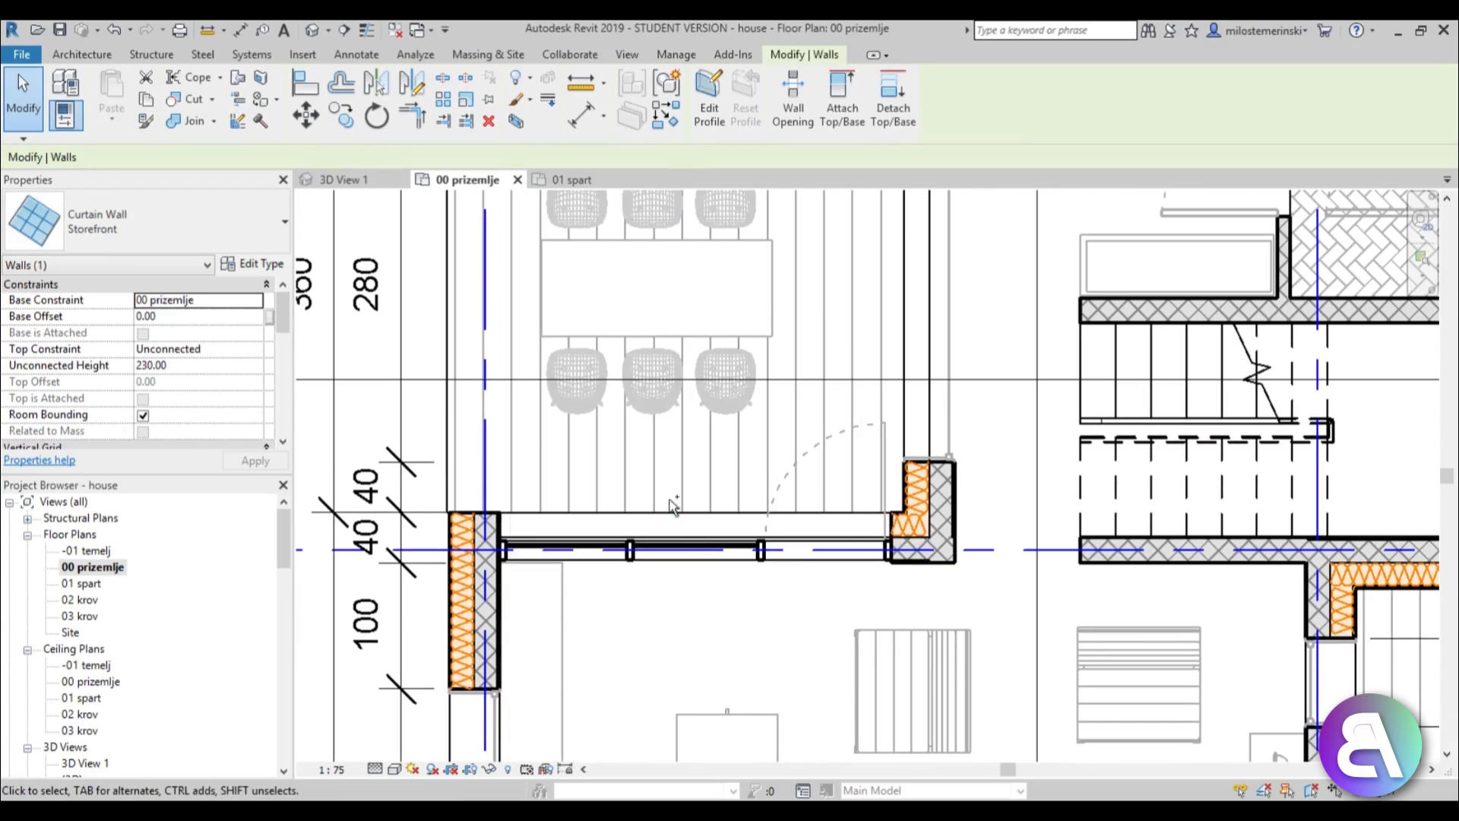
pyautogui.keyDown('ctrl'); pyautogui.click(674, 545); pyautogui.keyUp('ctrl')
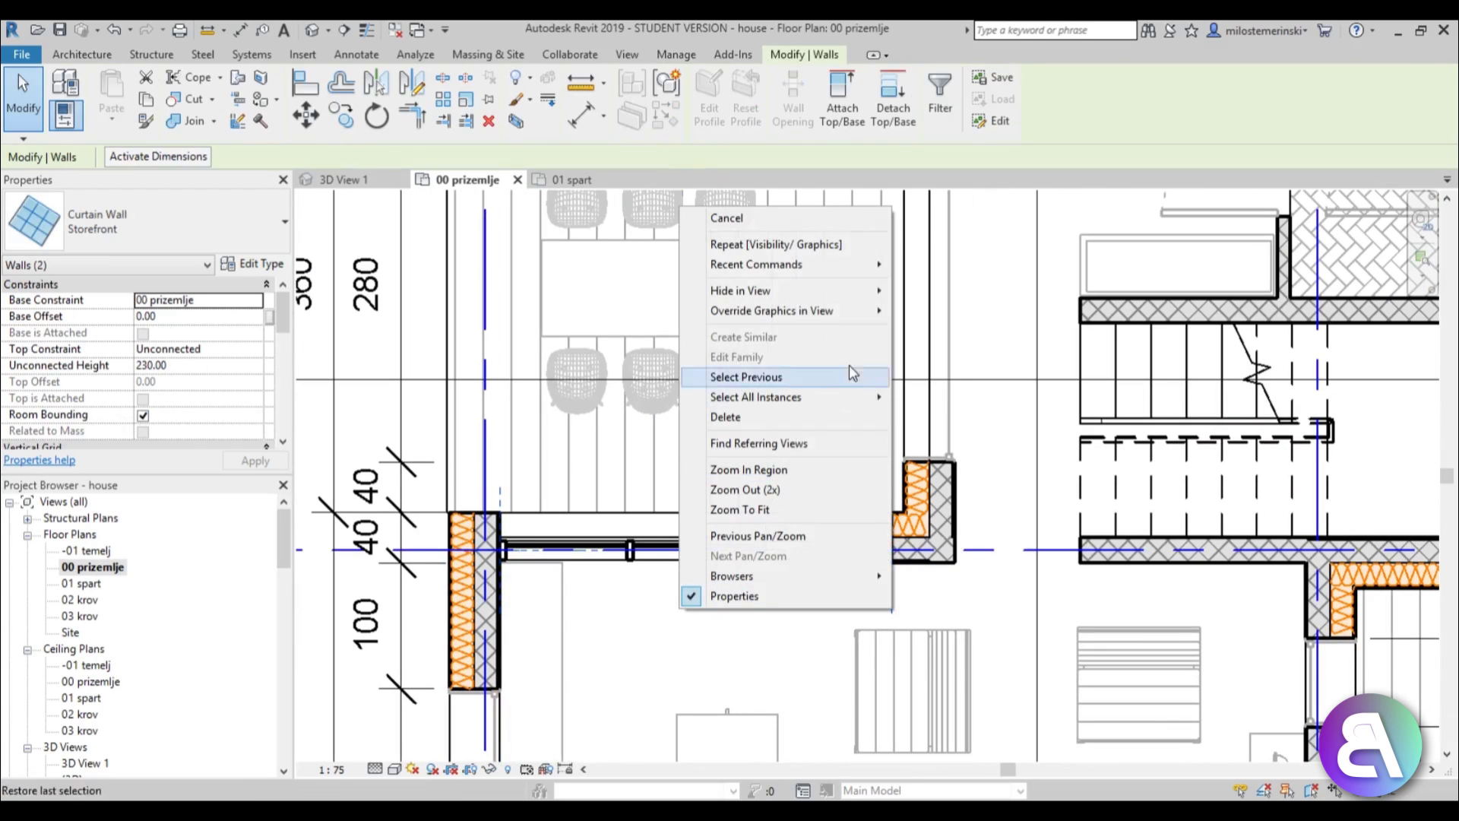
pyautogui.moveTo(866, 310)
pyautogui.click(946, 311)
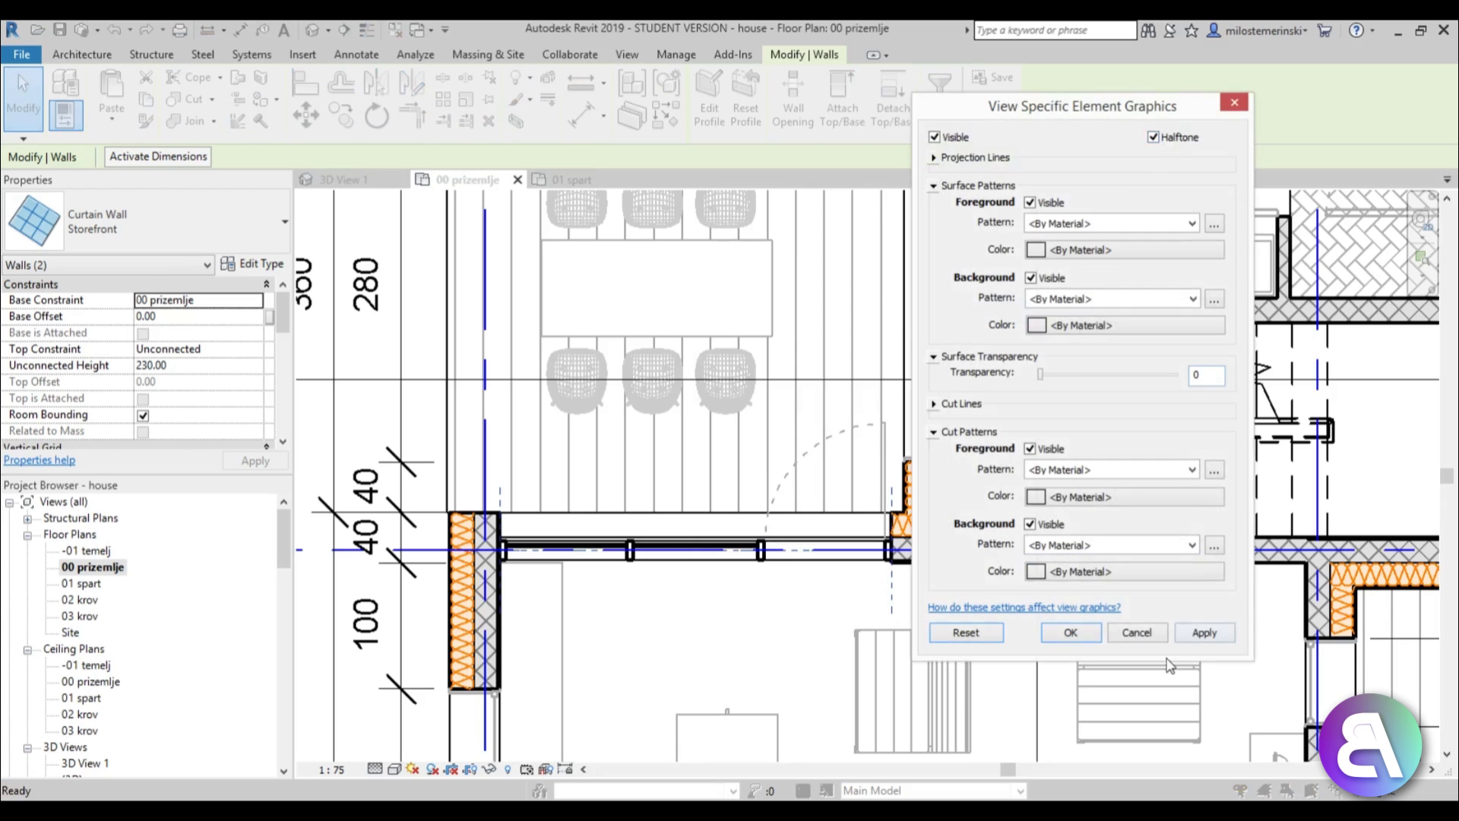
pyautogui.click(1201, 634)
pyautogui.click(1064, 634)
# Clear the selection and examine the updated graphics across the whole floor plan
pyautogui.scroll(-6, 715, 497)
pyautogui.click(521, 499)
pyautogui.scroll(3, 764, 427)
pyautogui.scroll(3, 728, 397)
pyautogui.scroll(-2, 688, 300)
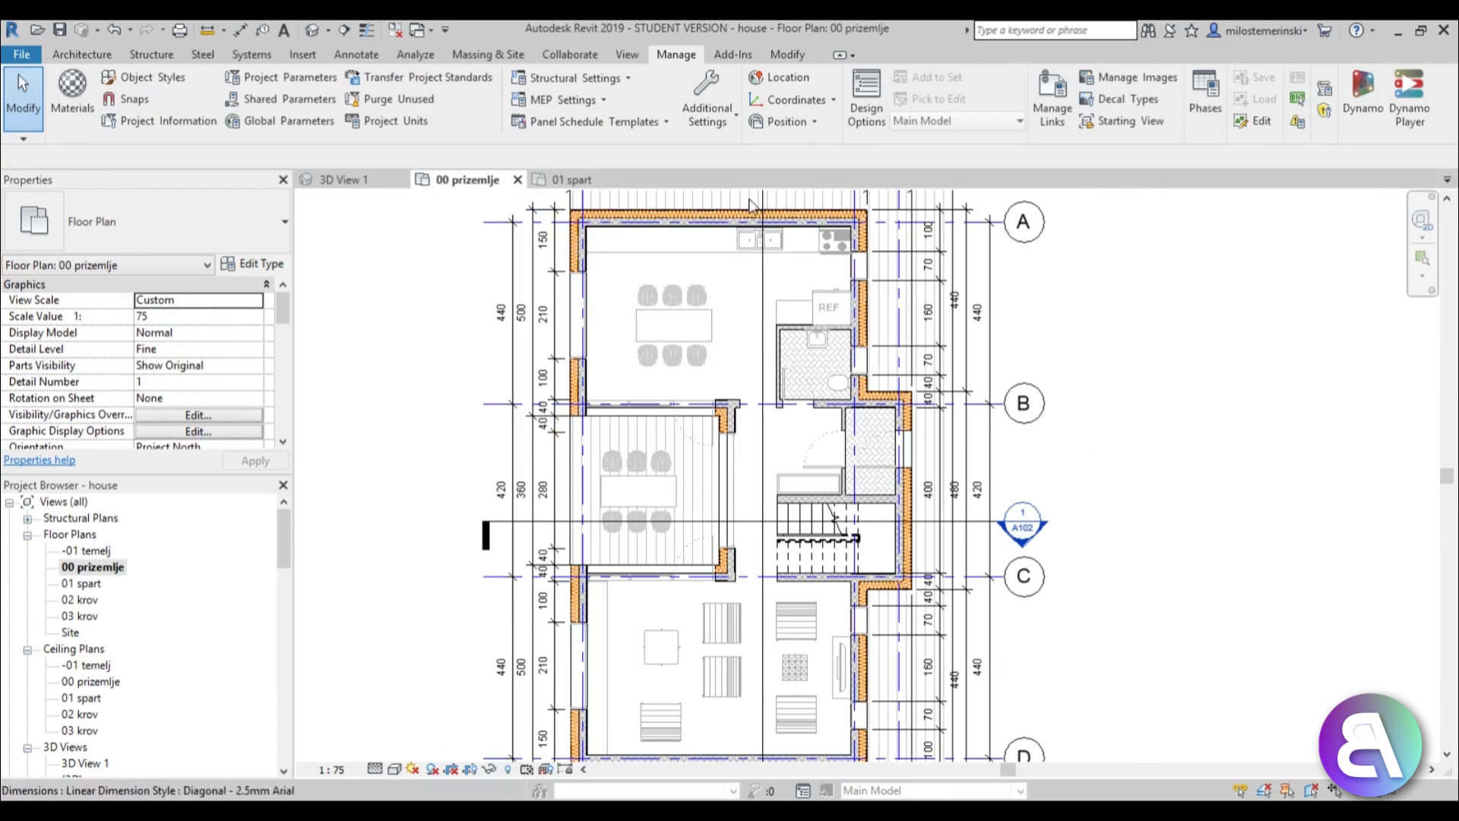
pyautogui.scroll(-1, 826, 528)
pyautogui.moveTo(826, 528); pyautogui.dragTo(812, 390, button='middle')
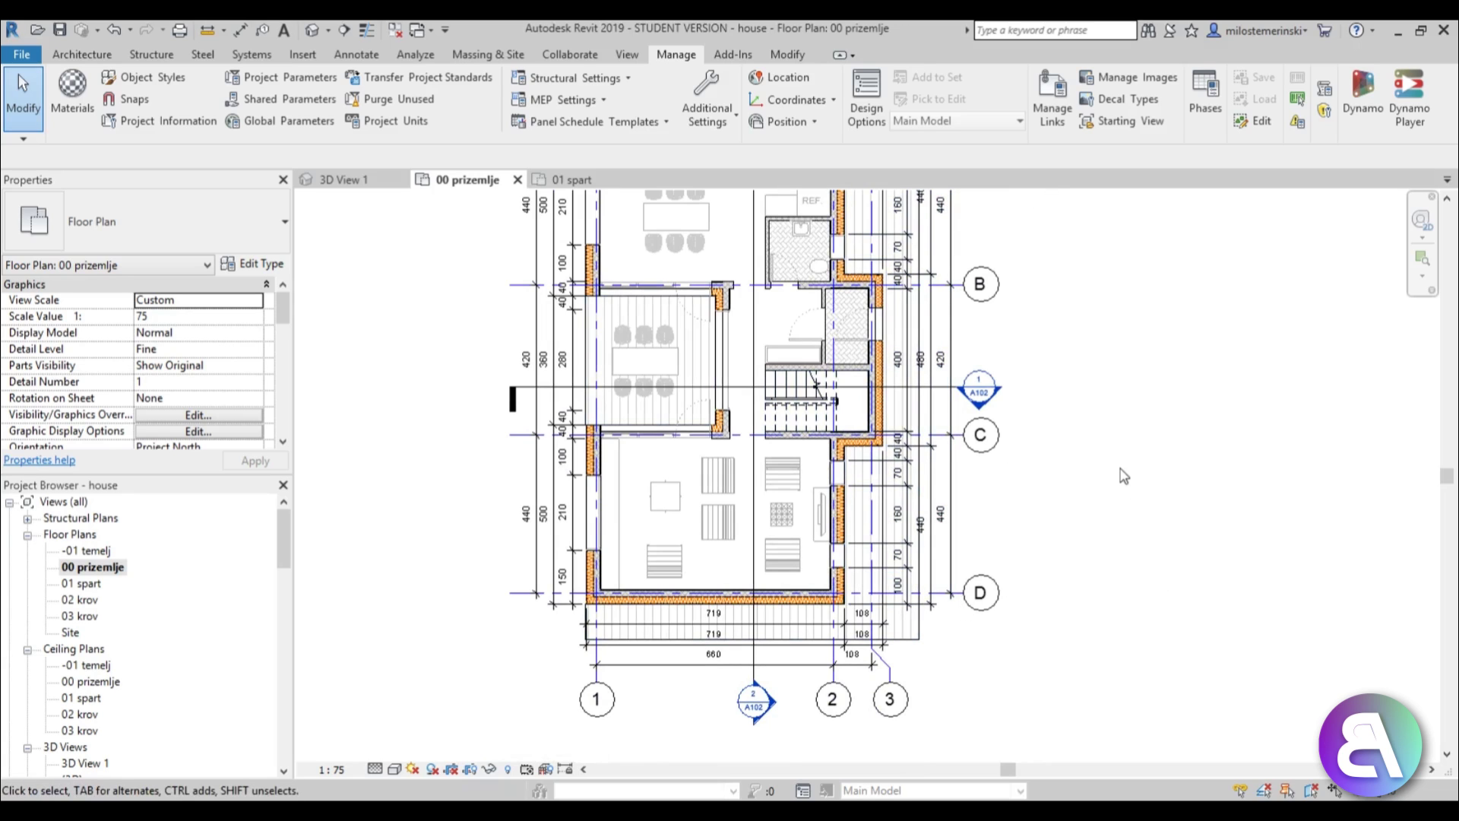
# Set the color of the Diagonal - 2.5mm Arial linear dimension type to light orange, RGB 255-179-102
pyautogui.scroll(5, 806, 399)
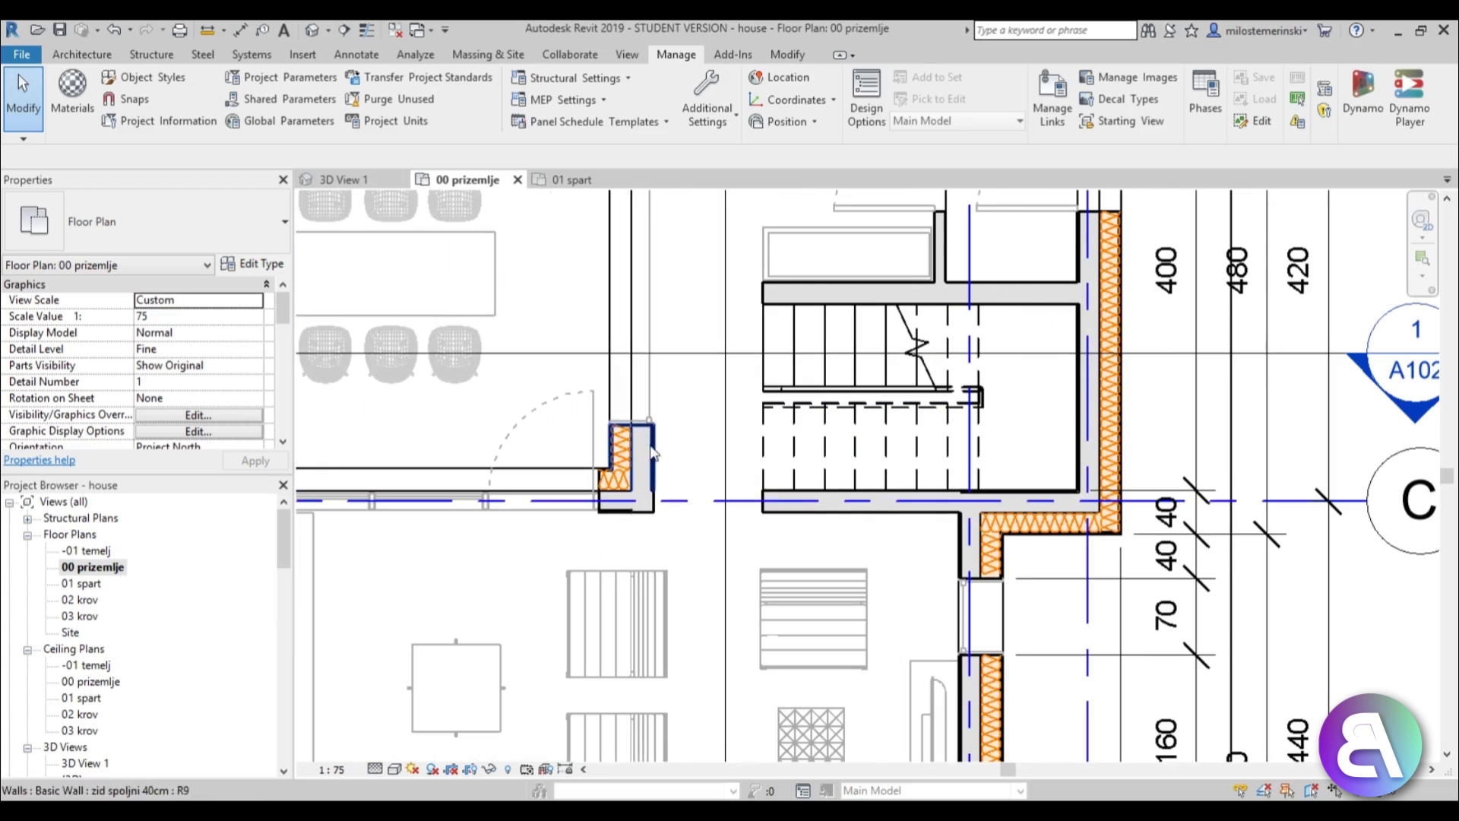
pyautogui.scroll(-4, 769, 467)
pyautogui.moveTo(749, 546); pyautogui.dragTo(765, 499, button='middle')
pyautogui.scroll(-1, 874, 631)
pyautogui.moveTo(875, 631); pyautogui.dragTo(859, 576, button='middle')
pyautogui.click(957, 537)
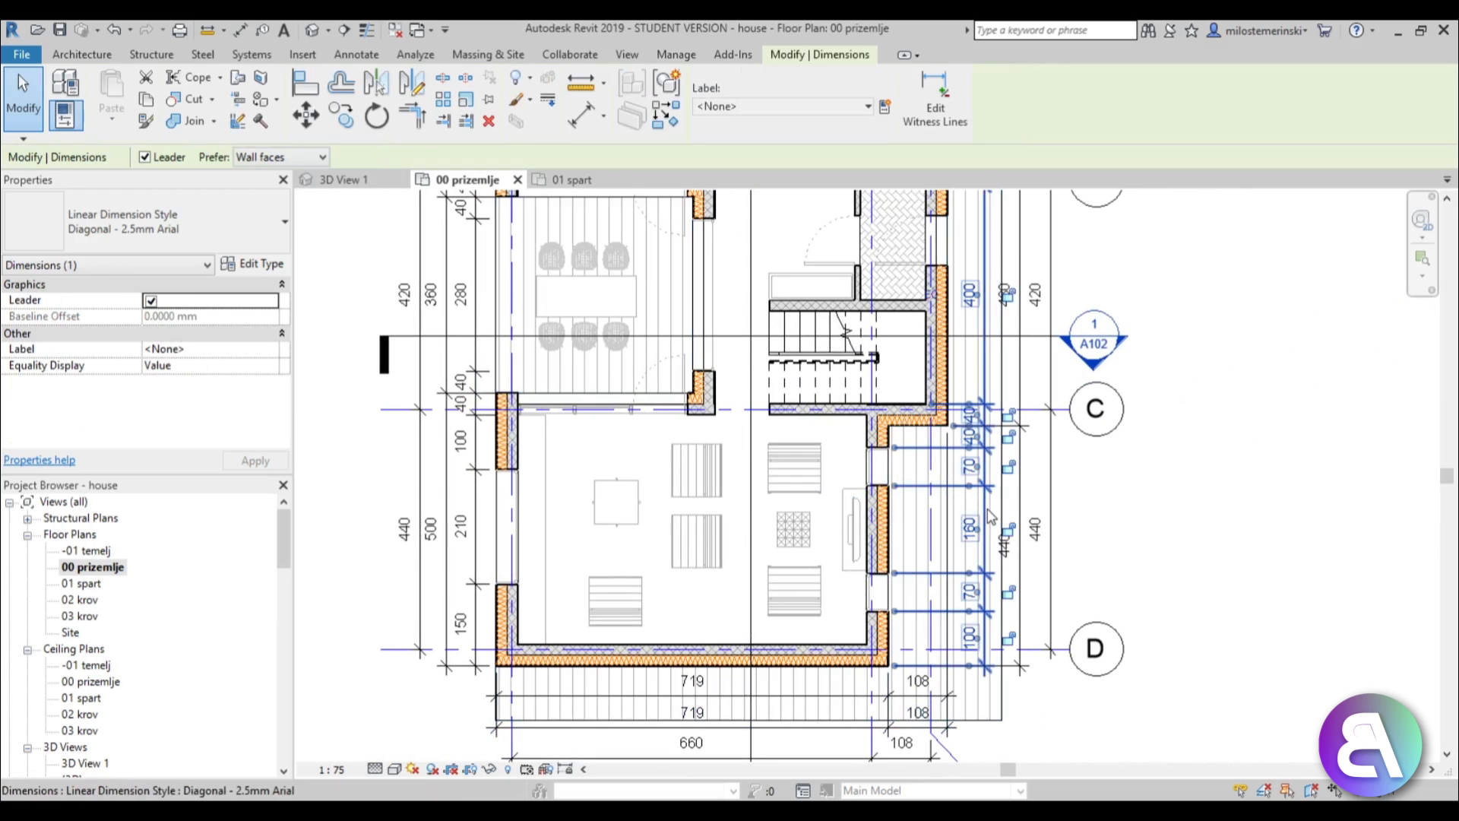
pyautogui.click(256, 264)
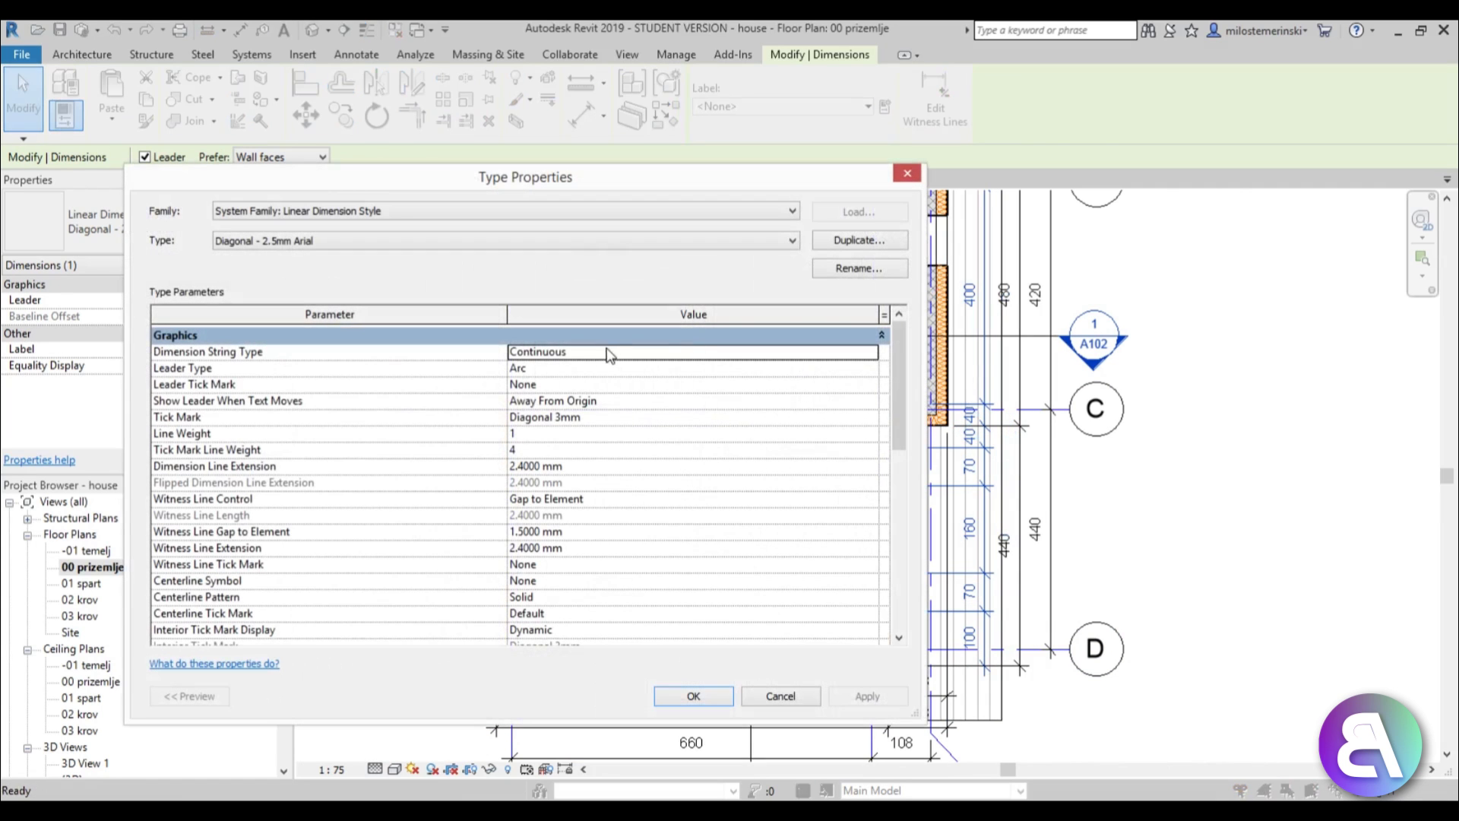
pyautogui.moveTo(905, 361); pyautogui.dragTo(900, 440)
pyautogui.click(628, 487)
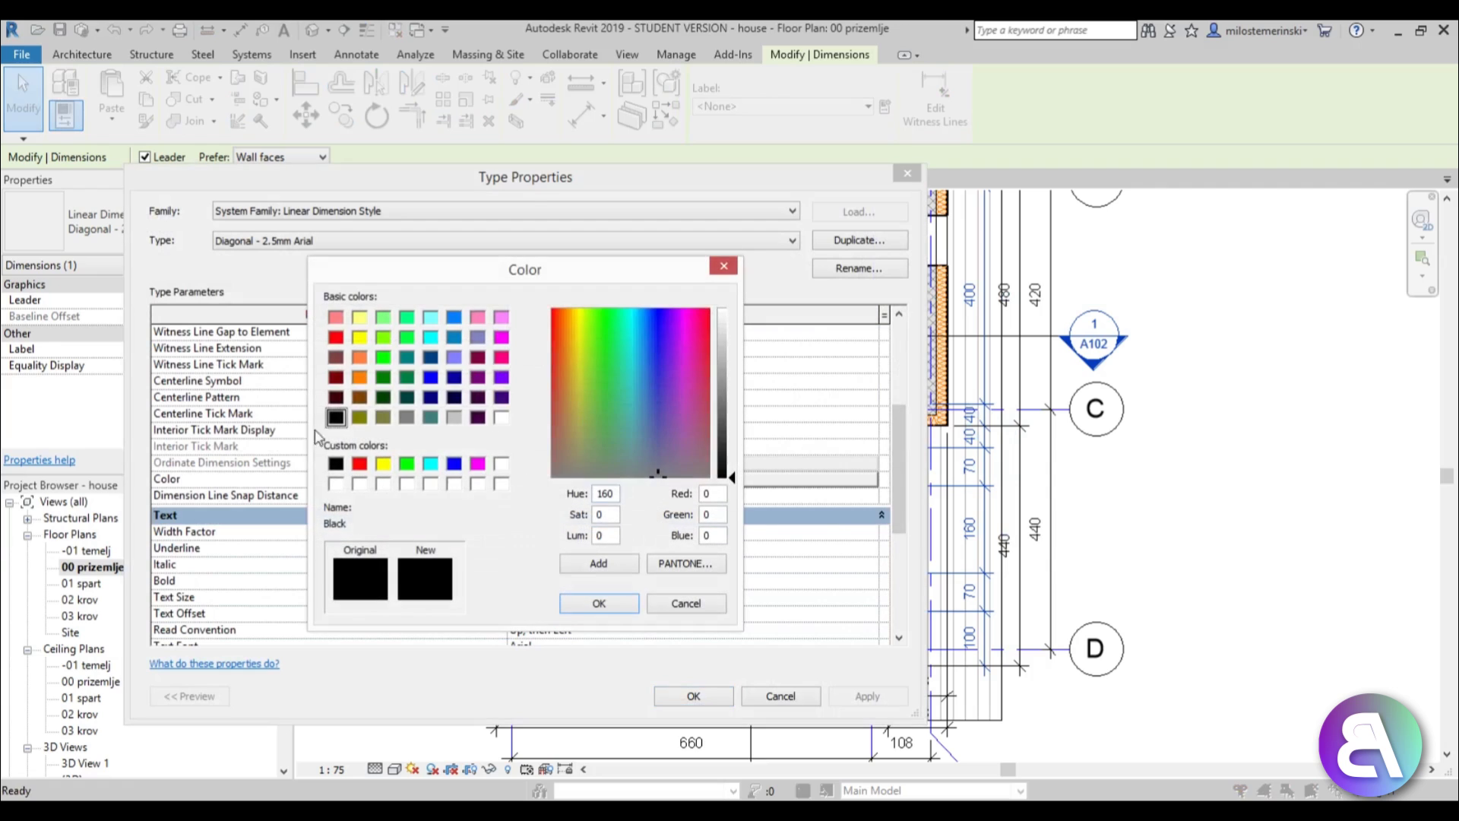
pyautogui.click(359, 377)
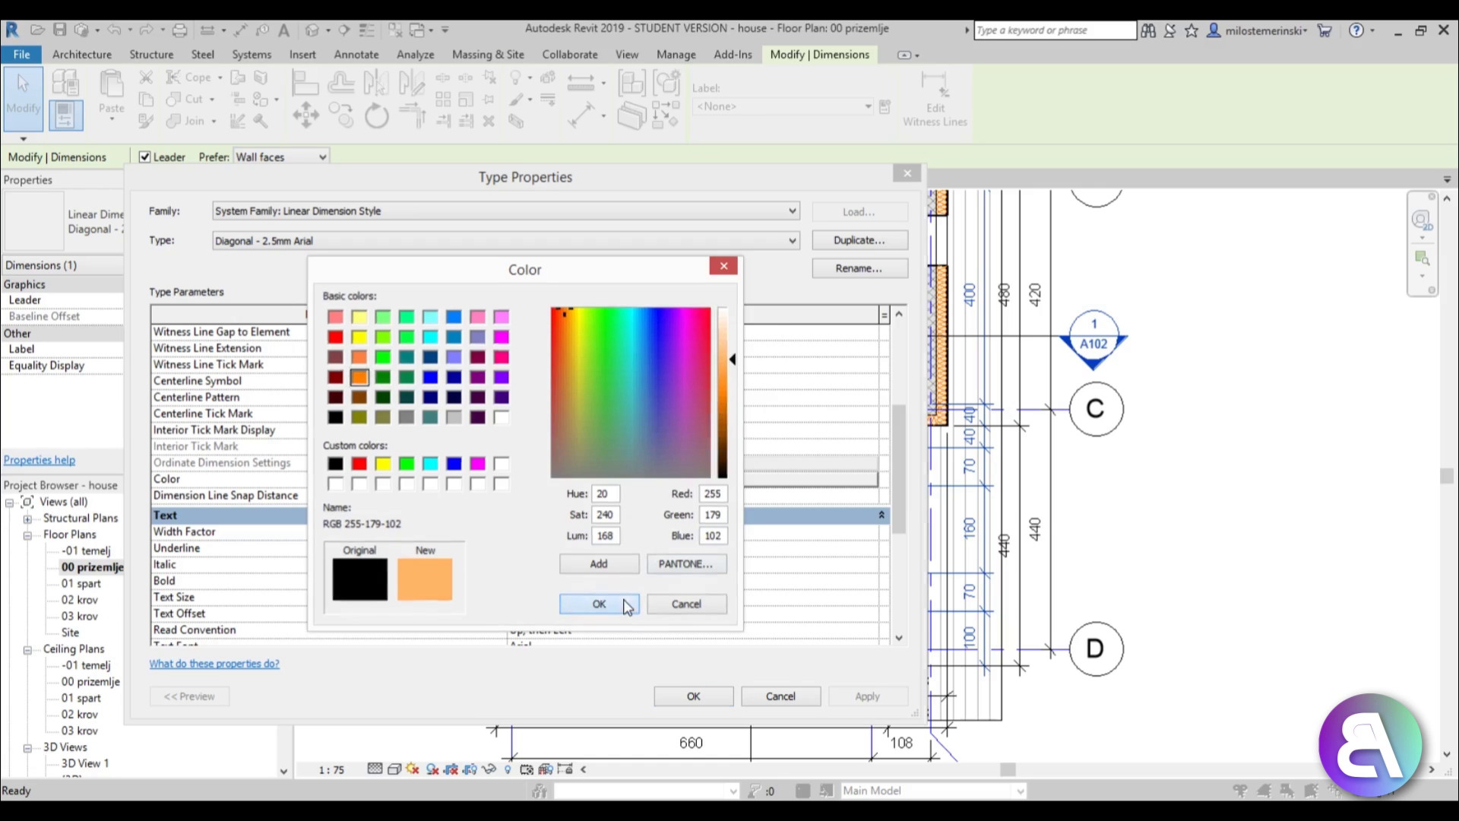
pyautogui.click(631, 603)
pyautogui.click(867, 697)
pyautogui.click(693, 697)
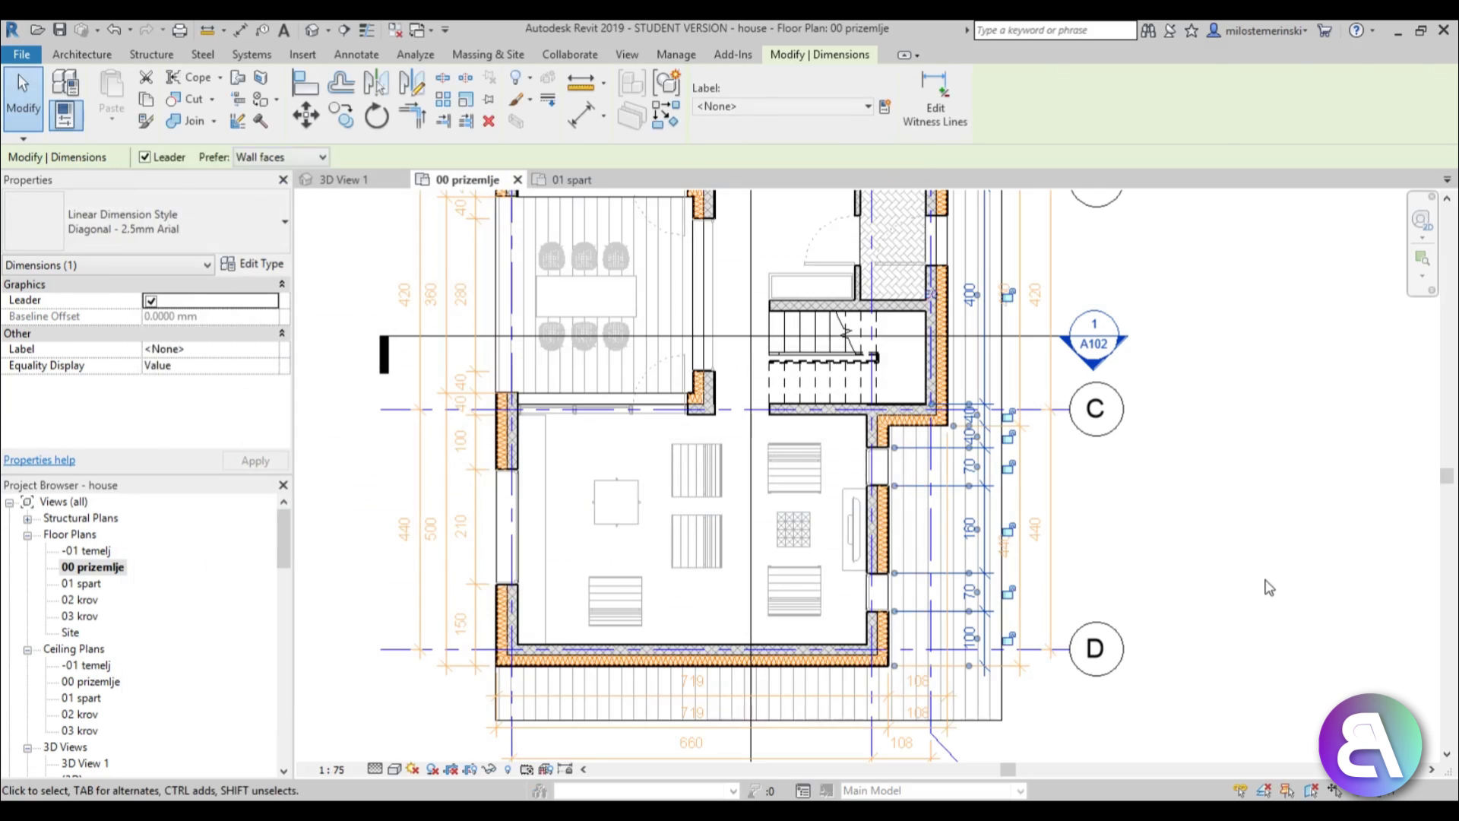
pyautogui.press('Escape')
# Change the Diagonal - 2.5mm Arial dimension type's color to a deeper orange, RGB 255-141-028
pyautogui.scroll(4, 1040, 494)
pyautogui.scroll(-3, 1040, 494)
pyautogui.moveTo(1125, 529); pyautogui.dragTo(950, 742, button='middle')
pyautogui.moveTo(971, 670); pyautogui.dragTo(973, 560, button='middle')
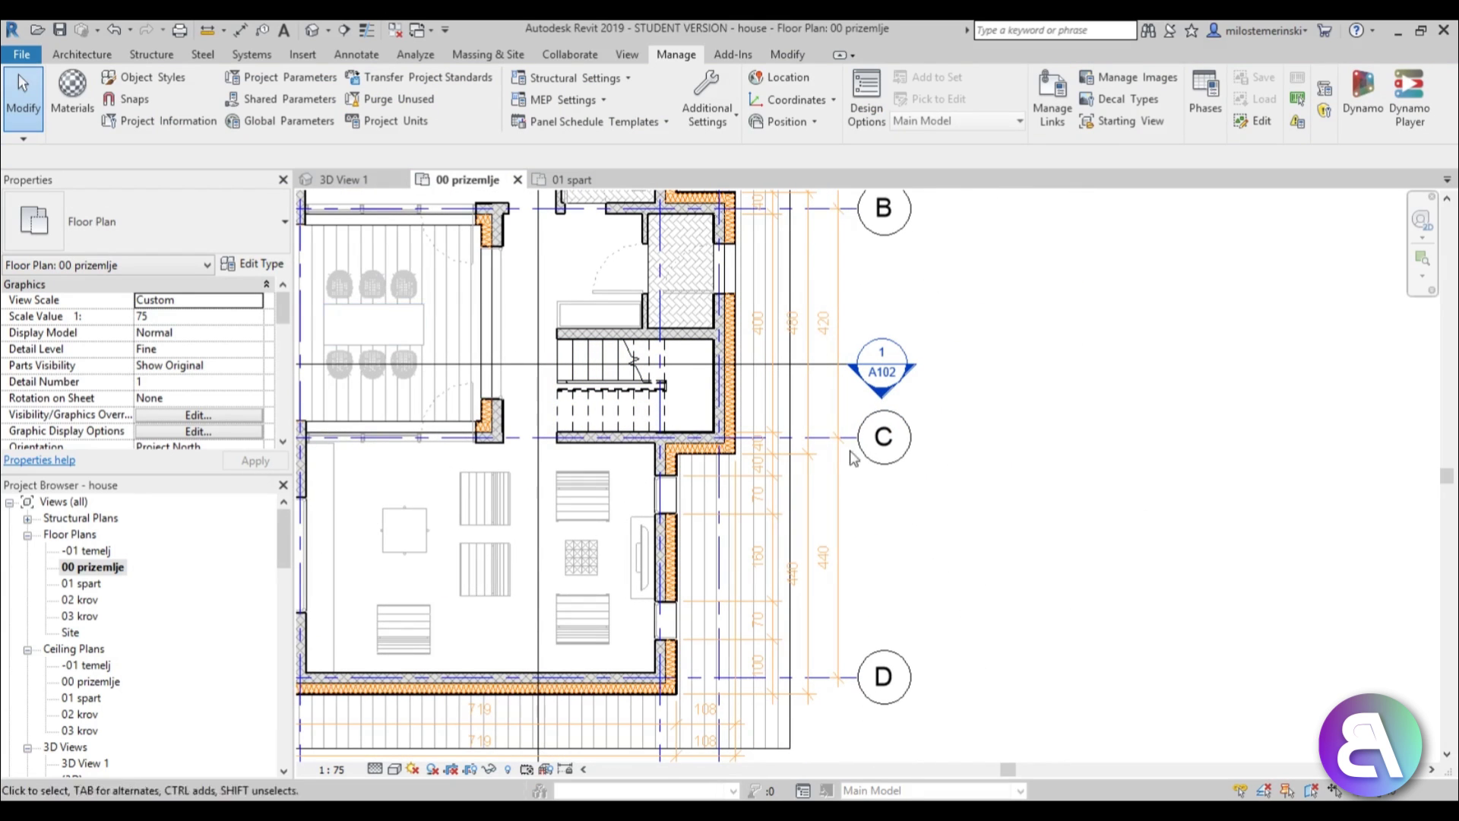
pyautogui.click(839, 547)
pyautogui.click(259, 264)
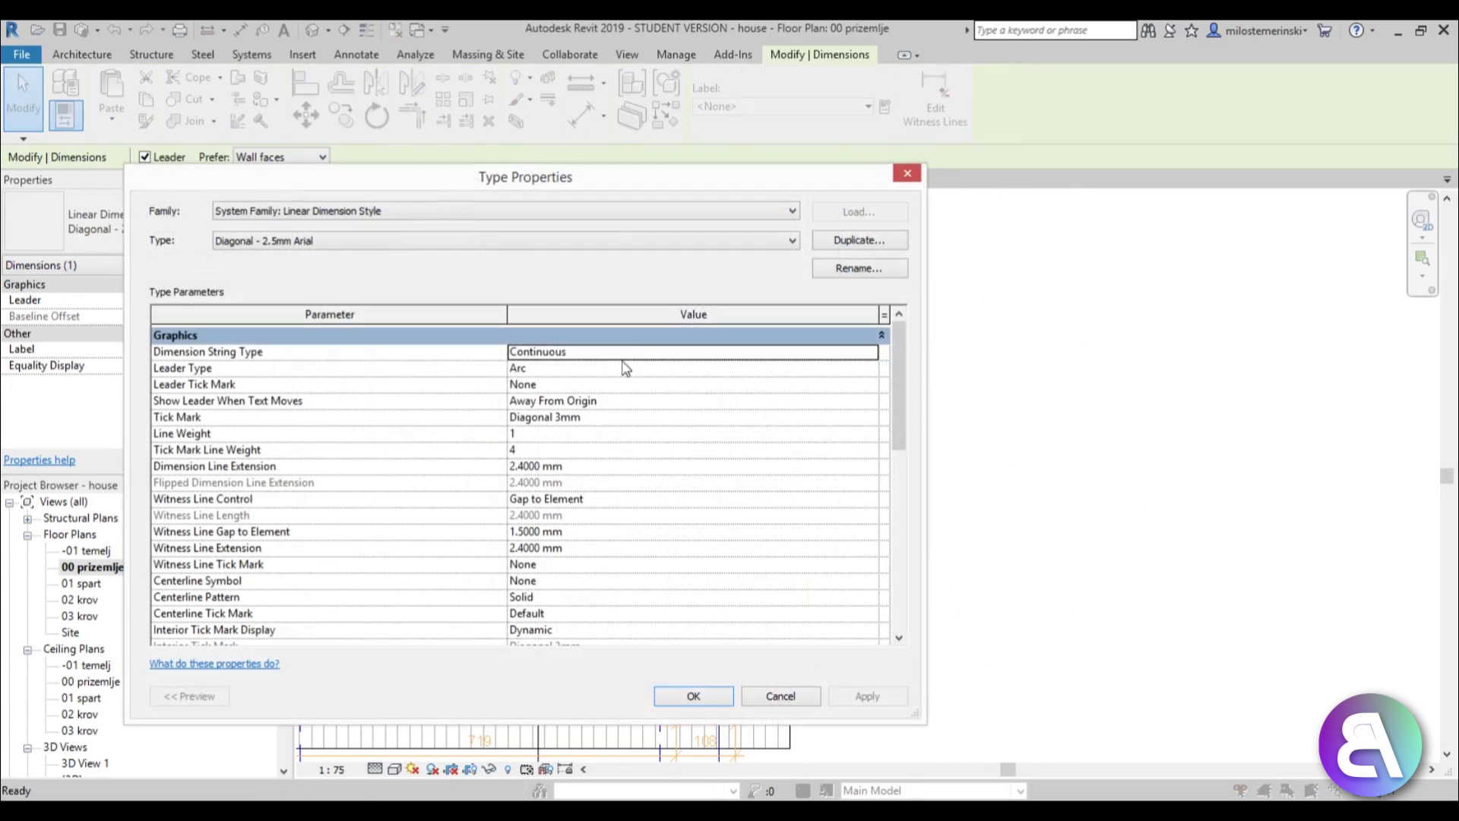
pyautogui.moveTo(899, 393); pyautogui.dragTo(900, 483)
pyautogui.click(570, 462)
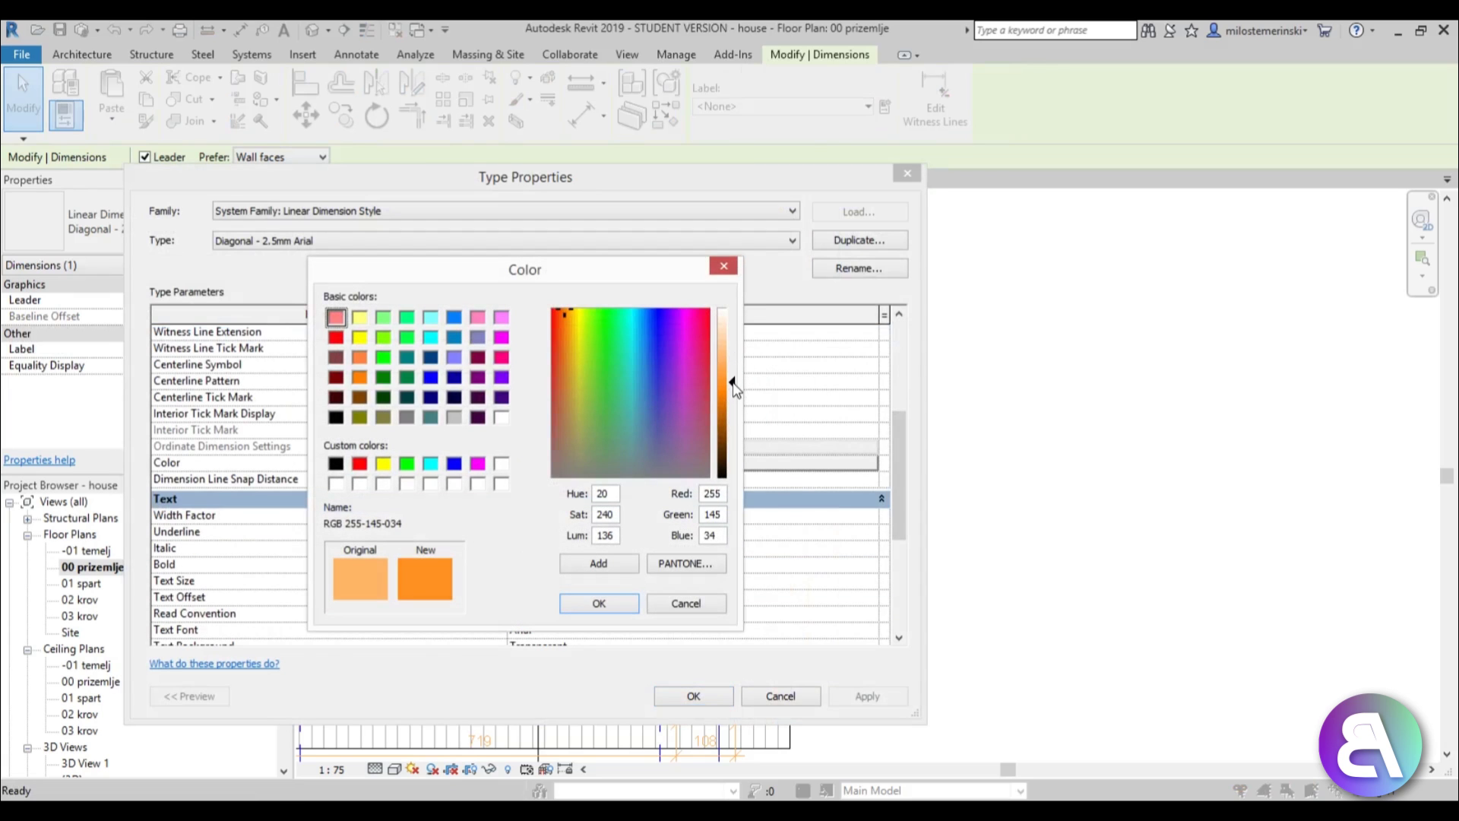
pyautogui.click(608, 602)
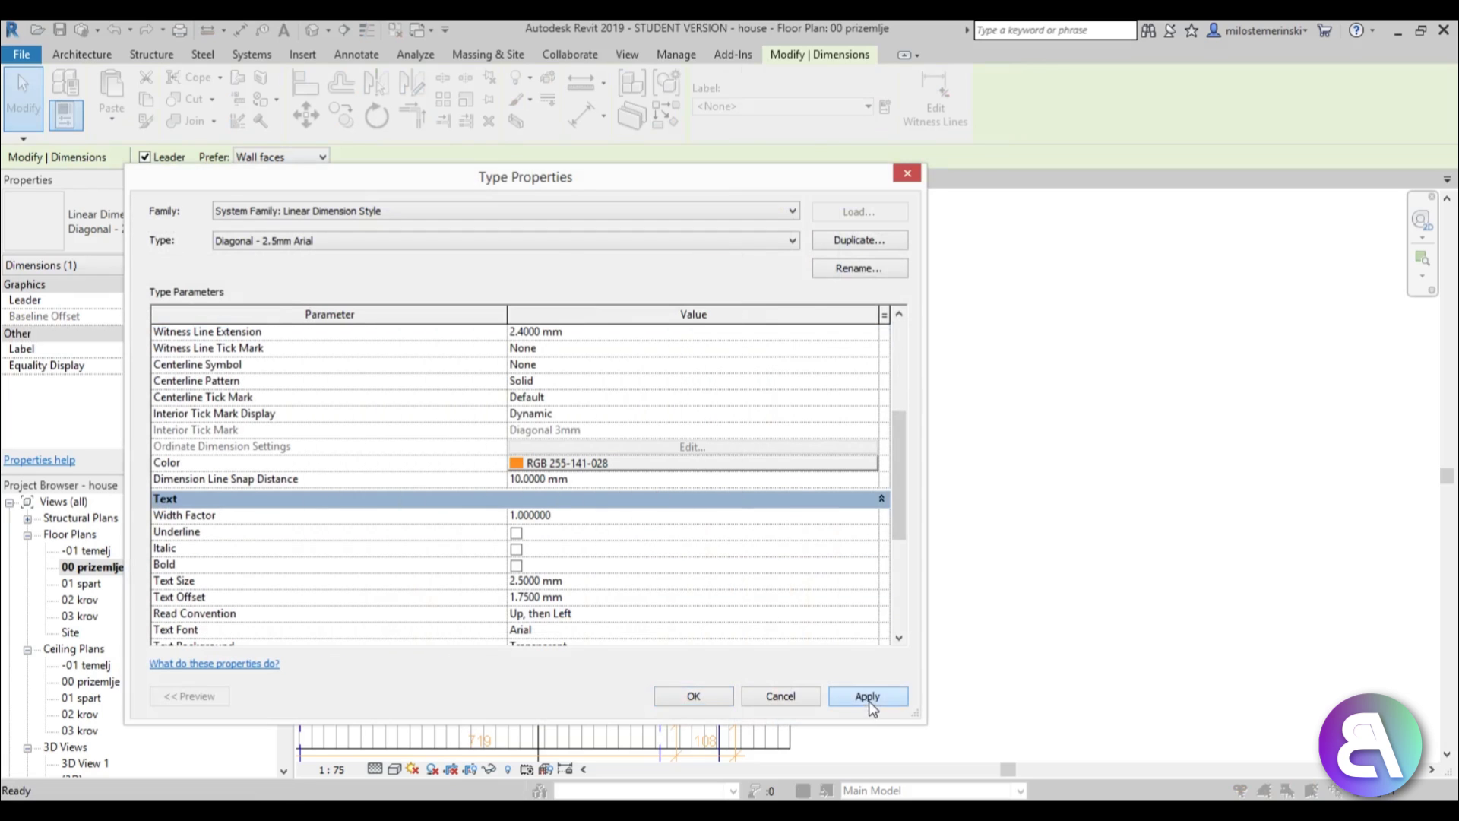
pyautogui.click(867, 697)
pyautogui.click(698, 702)
pyautogui.click(1010, 626)
# Examine the recolored dimension strings around the whole ground floor plan
pyautogui.scroll(-2, 1018, 566)
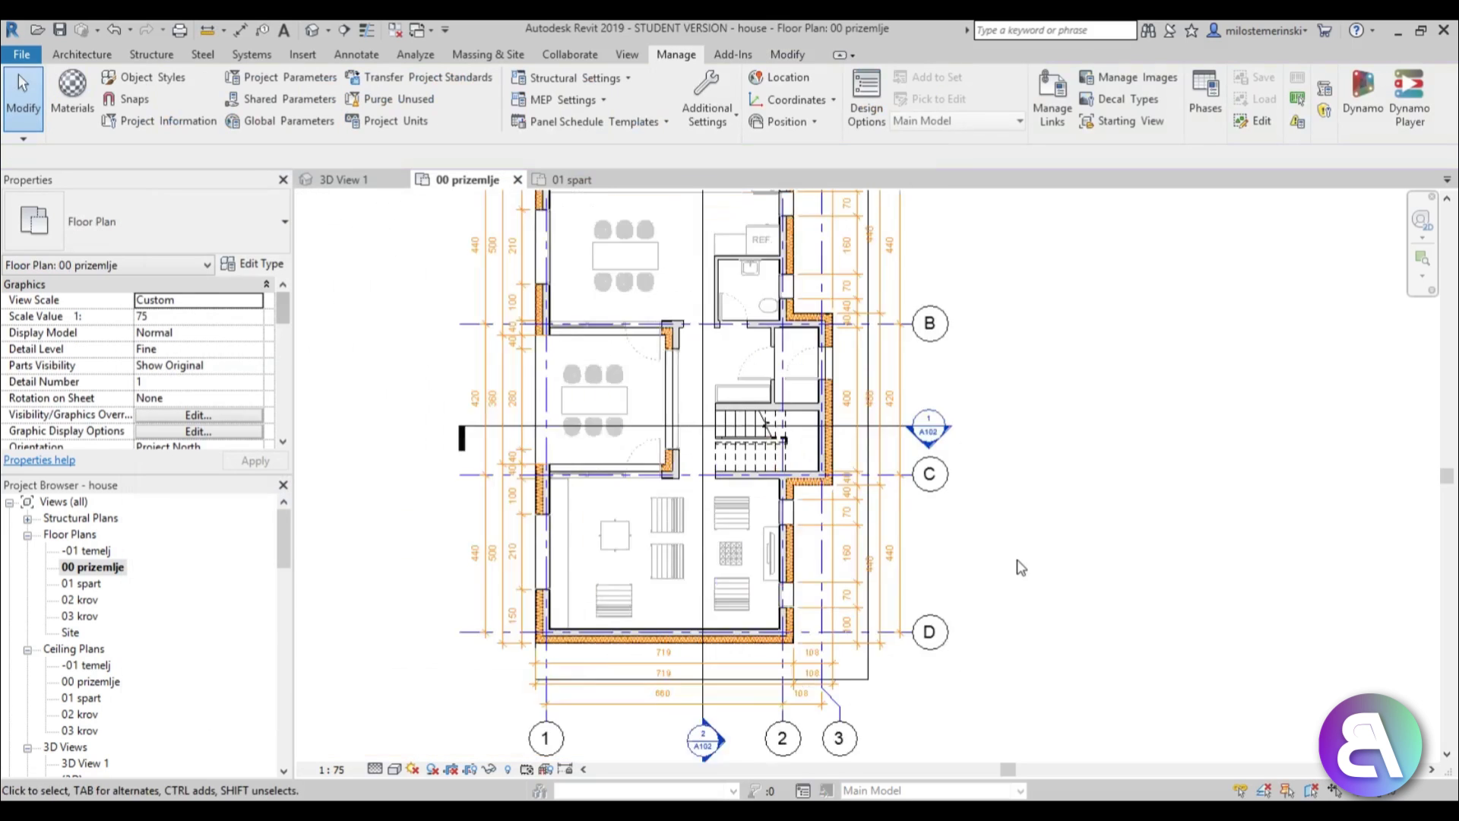
pyautogui.moveTo(1019, 565); pyautogui.dragTo(994, 604, button='middle')
pyautogui.moveTo(1004, 493)
pyautogui.mouseDown(button='middle')
pyautogui.moveTo(999, 511)
pyautogui.moveTo(1147, 512)
pyautogui.moveTo(1147, 586)
pyautogui.moveTo(1156, 479)
pyautogui.moveTo(1134, 537)
pyautogui.moveTo(1106, 522)
pyautogui.mouseUp(button='middle')
pyautogui.scroll(3, 999, 511)
pyautogui.scroll(-1, 1130, 512)
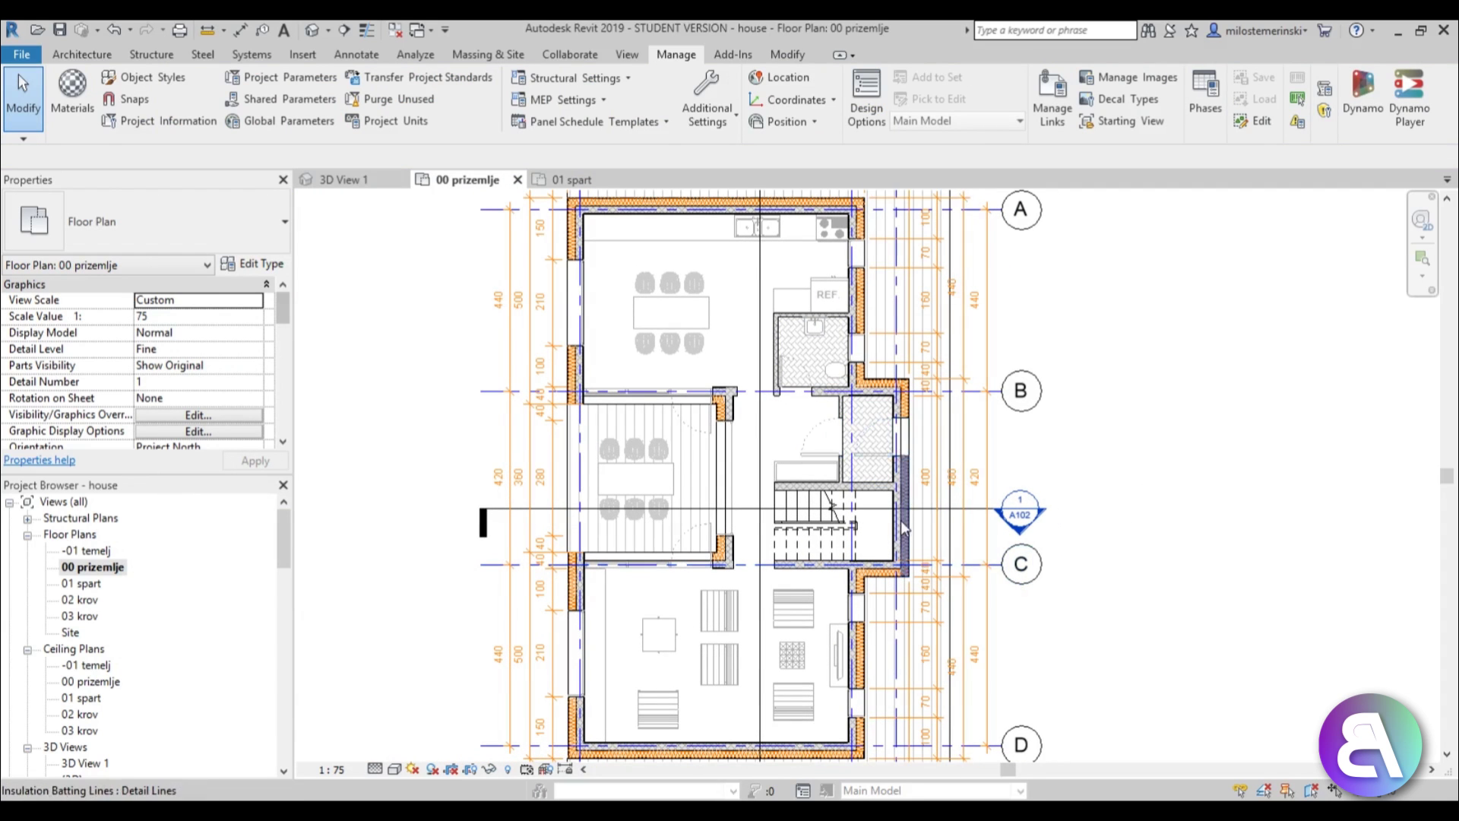
pyautogui.scroll(2, 780, 371)
pyautogui.scroll(-2, 897, 430)
pyautogui.moveTo(881, 549); pyautogui.dragTo(849, 457, button='middle')
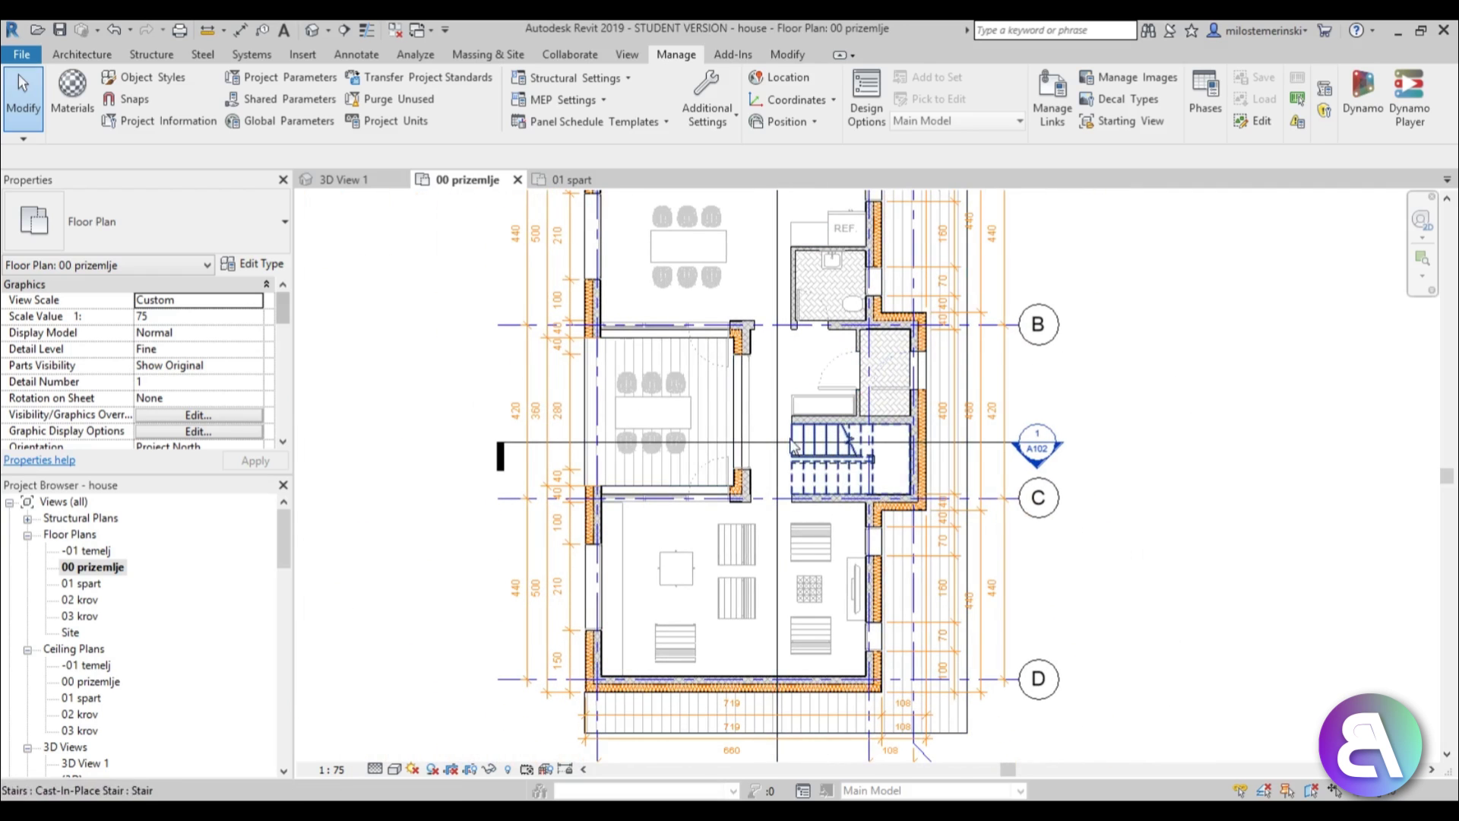
pyautogui.moveTo(758, 426); pyautogui.dragTo(758, 552, button='middle')
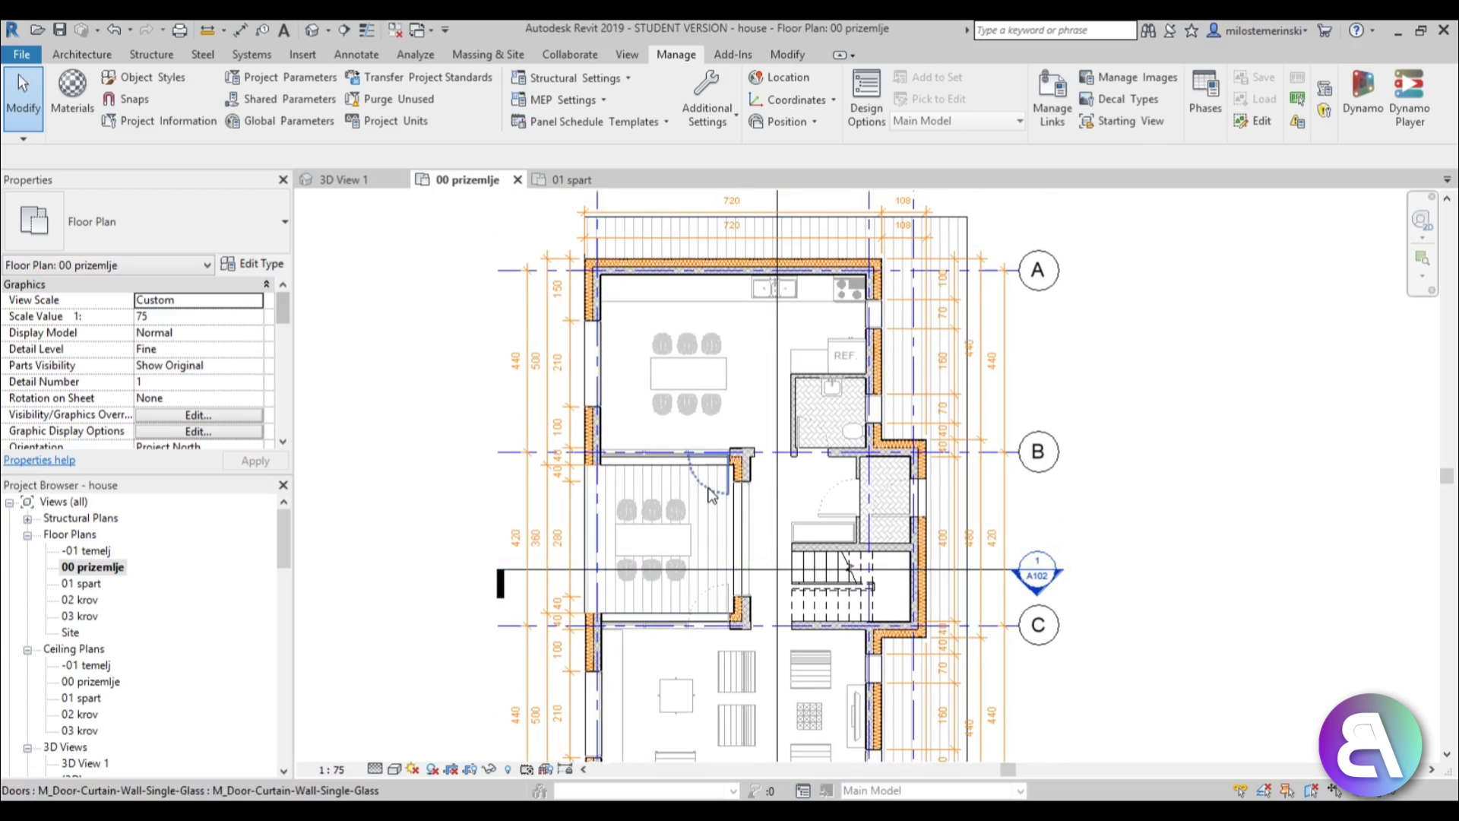
pyautogui.moveTo(813, 355); pyautogui.dragTo(794, 437, button='middle')
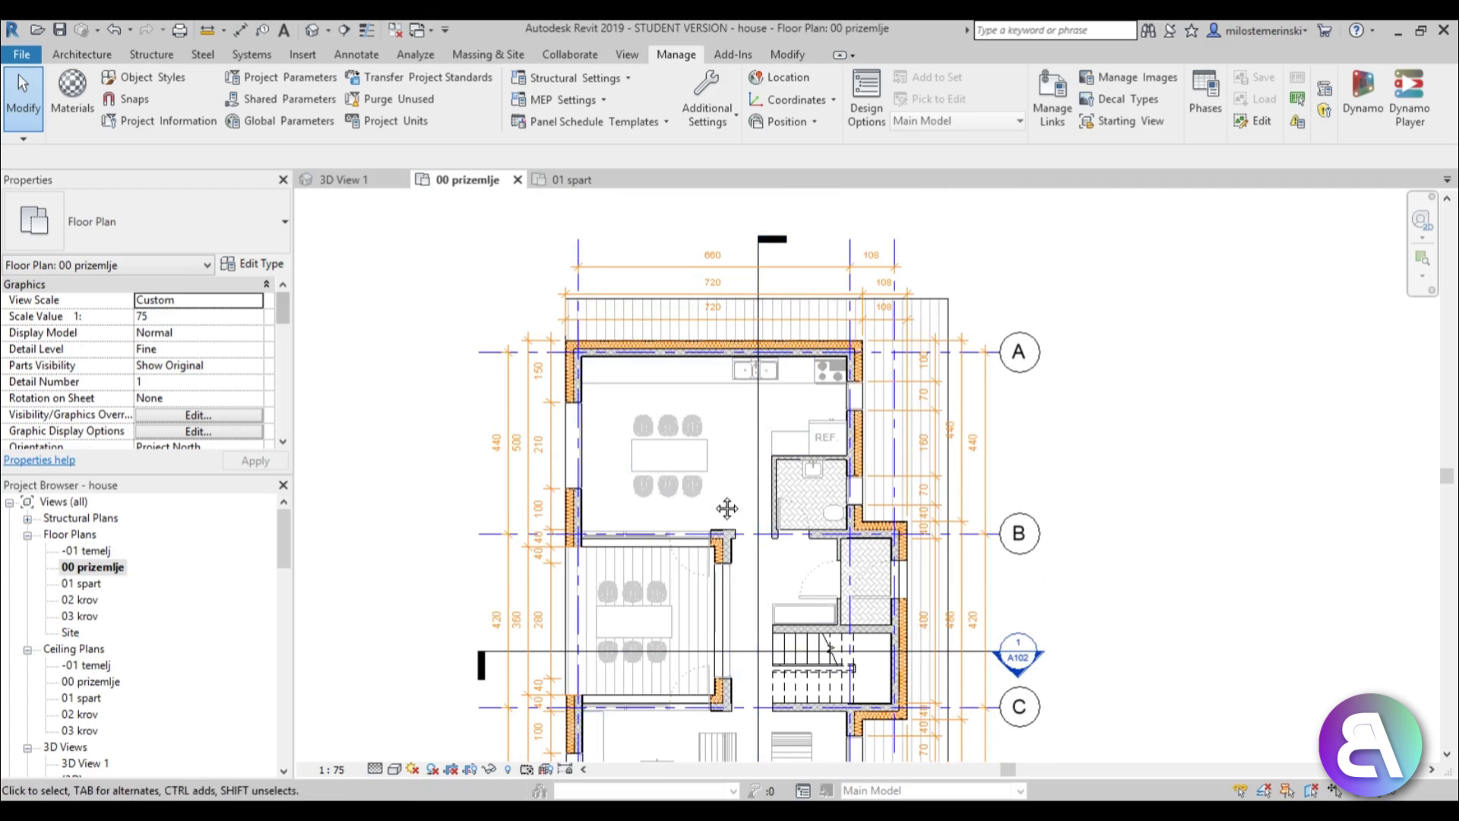
# Examine the kitchen, bathroom and stair areas together with their surrounding dimensions and grid lines
pyautogui.moveTo(721, 508); pyautogui.dragTo(631, 506, button='middle')
pyautogui.scroll(3, 698, 514)
pyautogui.scroll(-3, 710, 492)
pyautogui.moveTo(724, 486); pyautogui.dragTo(740, 295, button='middle')
pyautogui.moveTo(693, 602); pyautogui.dragTo(844, 564, button='middle')
pyautogui.moveTo(772, 554); pyautogui.dragTo(696, 666, button='middle')
pyautogui.scroll(-1, 697, 665)
pyautogui.scroll(3, 776, 337)
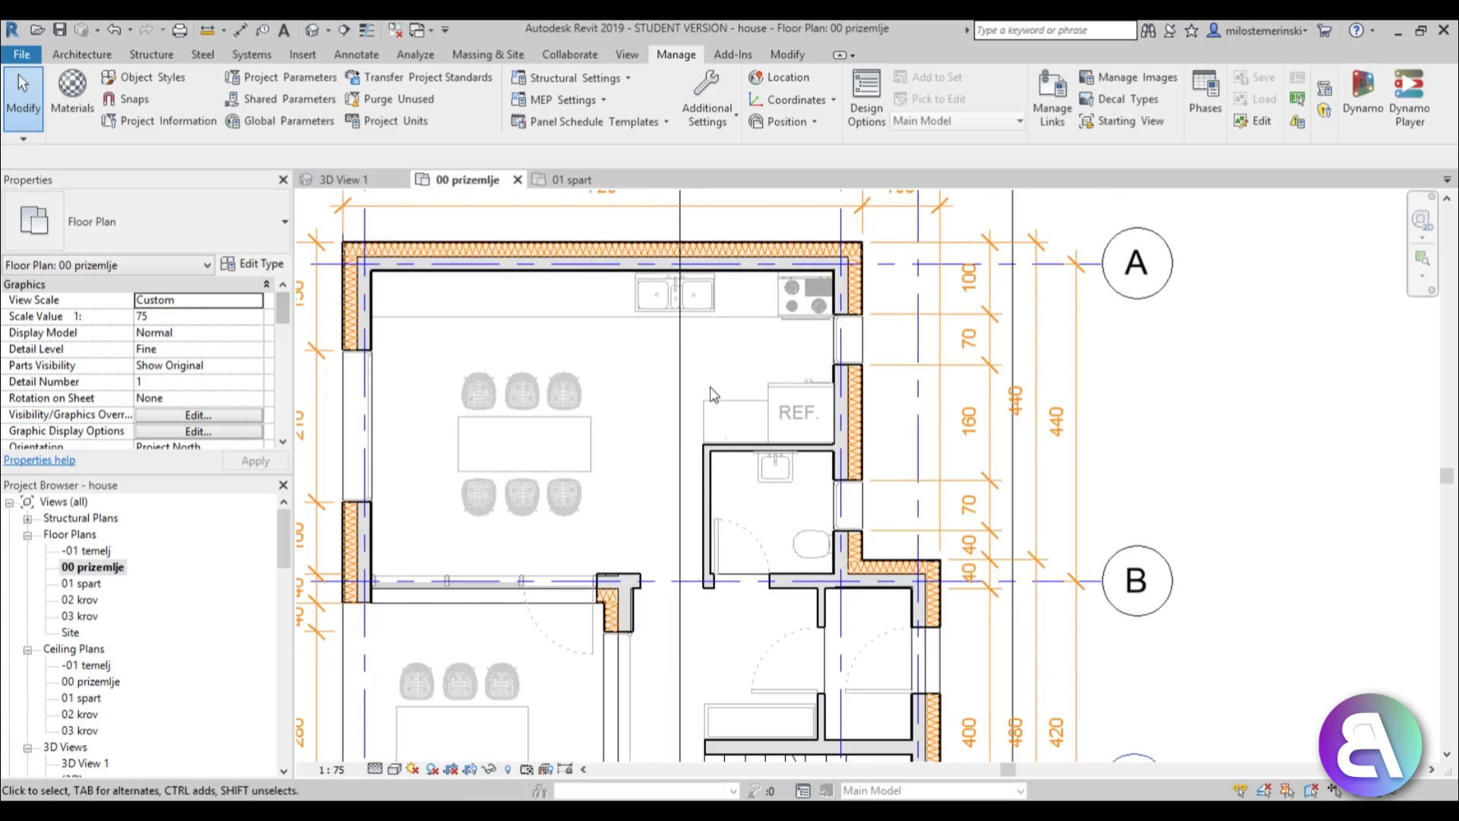
pyautogui.scroll(1, 699, 373)
pyautogui.moveTo(623, 409); pyautogui.dragTo(804, 715, button='middle')
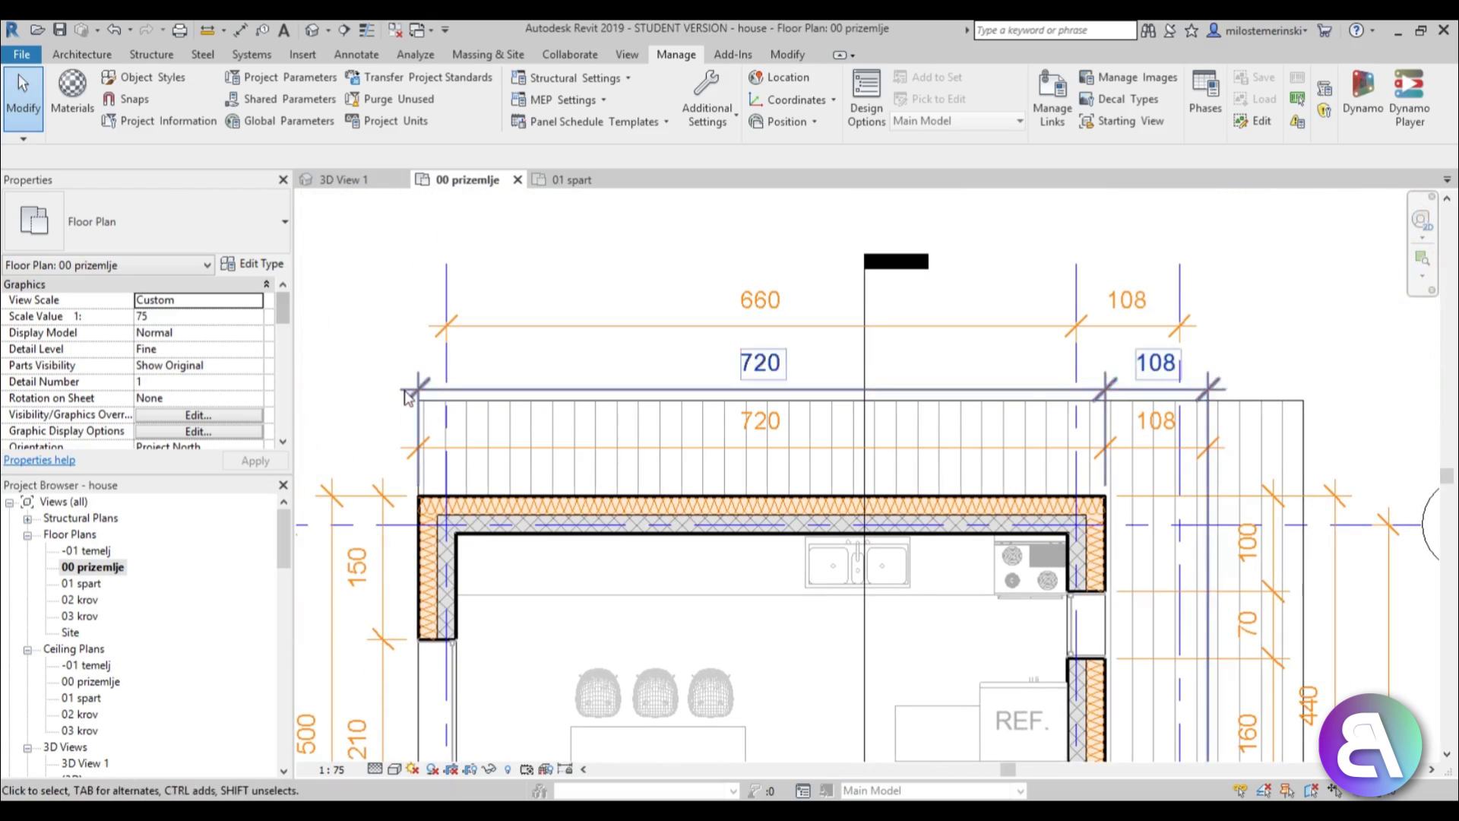
pyautogui.moveTo(878, 513); pyautogui.dragTo(606, 387, button='middle')
pyautogui.moveTo(753, 505); pyautogui.dragTo(735, 424, button='middle')
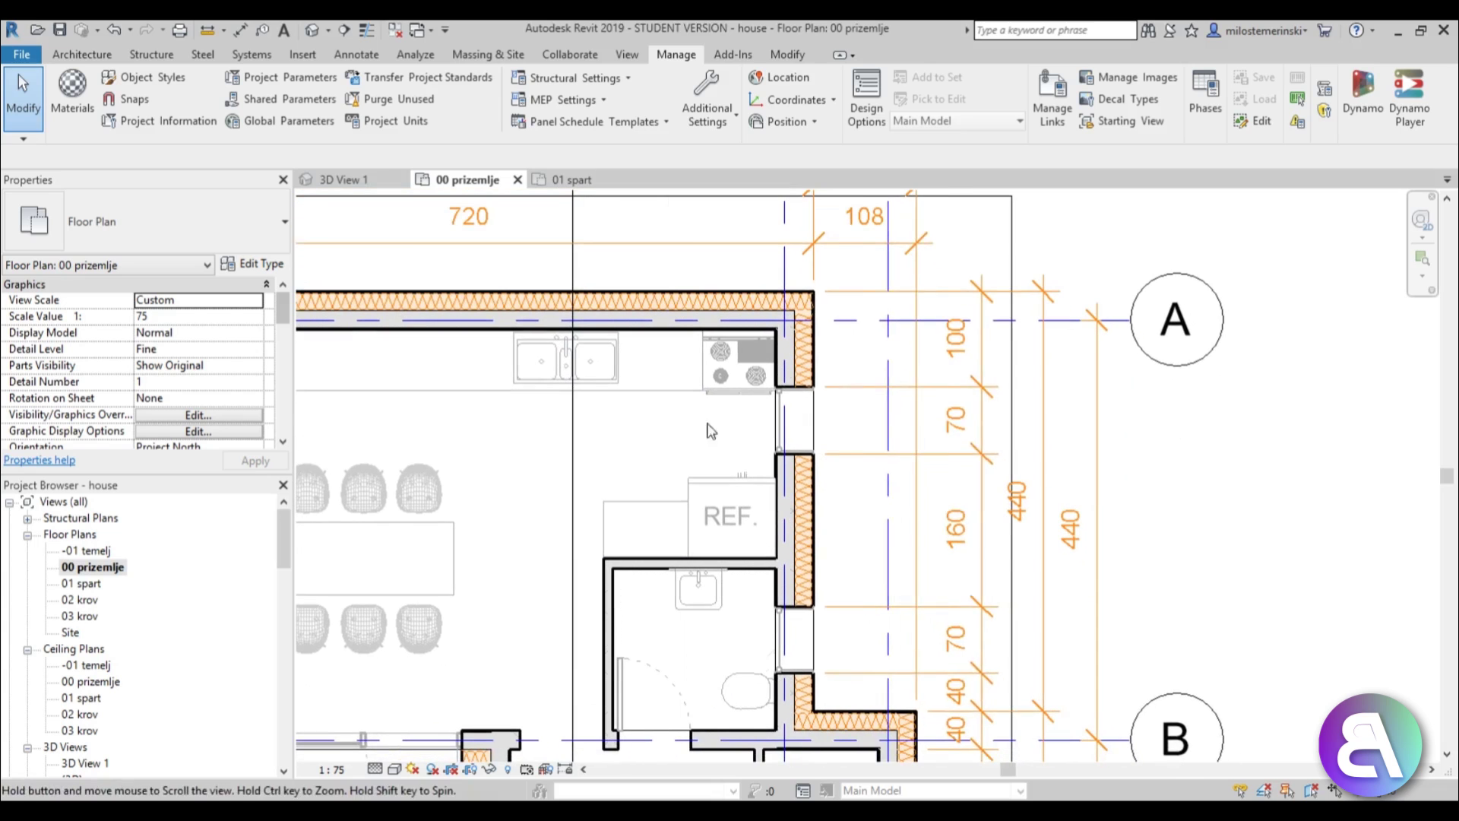
pyautogui.scroll(-1, 1080, 471)
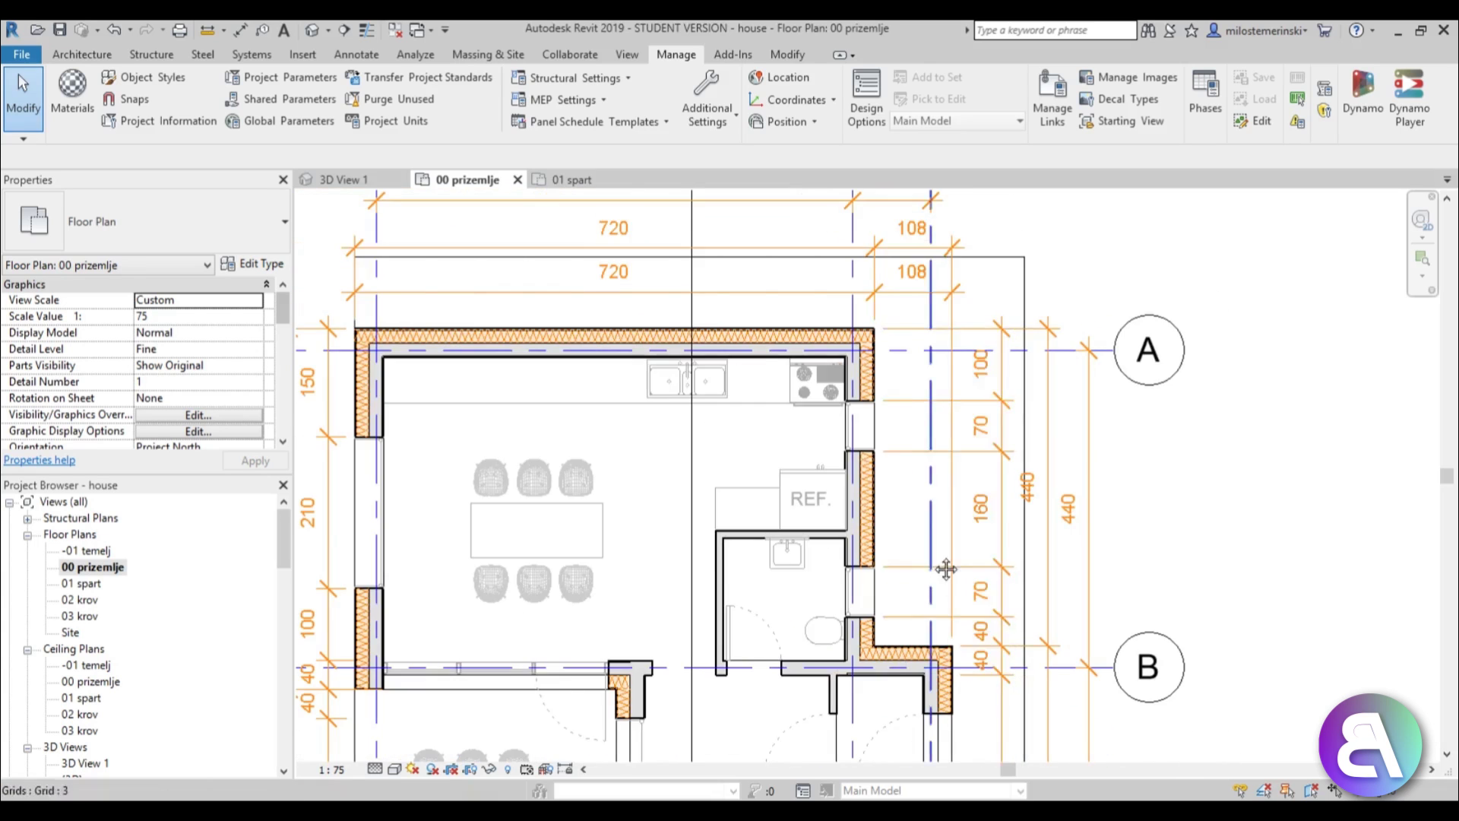
pyautogui.moveTo(895, 467); pyautogui.dragTo(844, 279, button='middle')
pyautogui.scroll(-1, 845, 279)
pyautogui.moveTo(798, 466); pyautogui.dragTo(853, 469, button='middle')
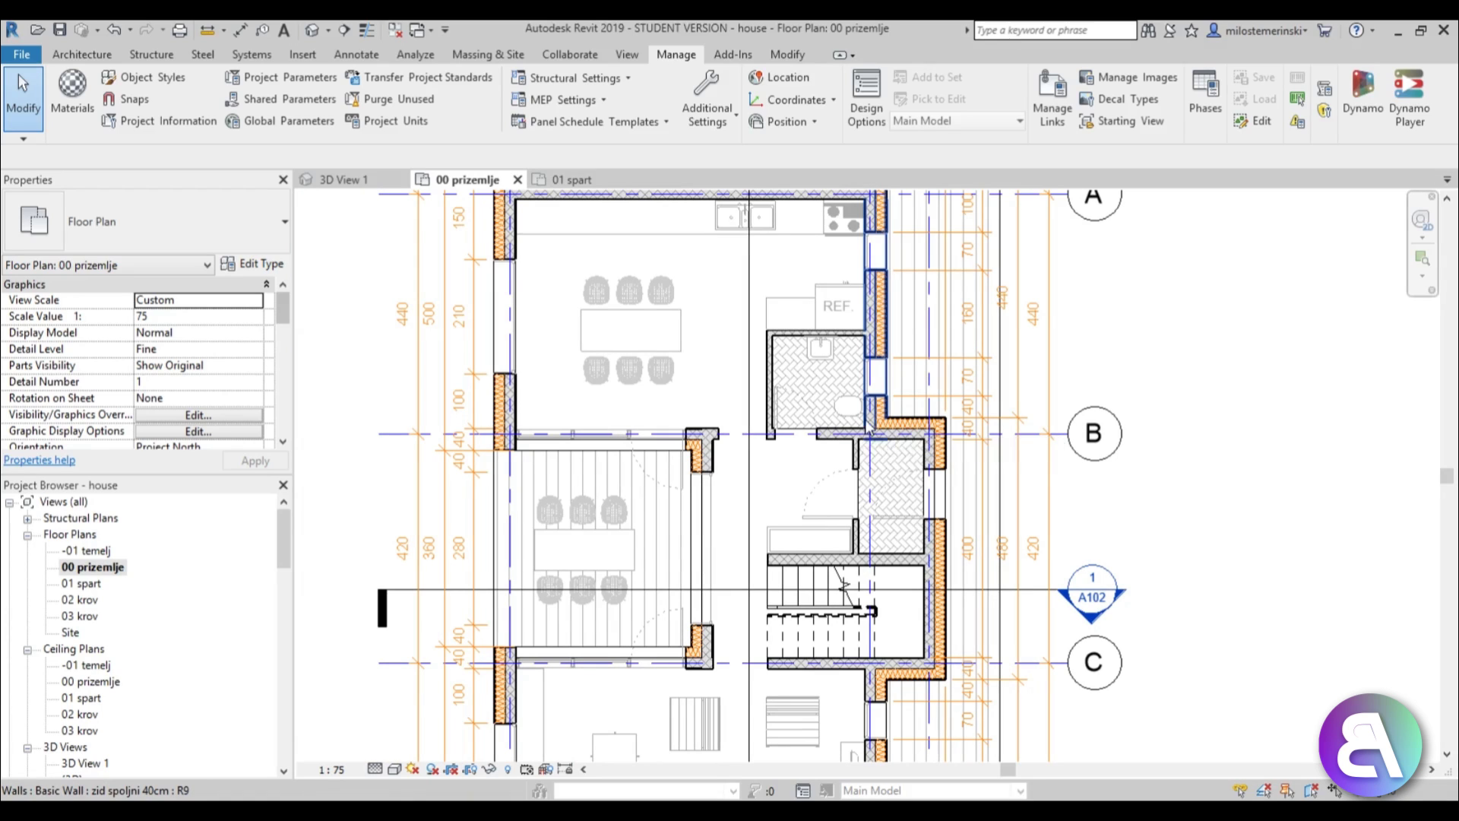
pyautogui.moveTo(774, 501); pyautogui.dragTo(767, 447, button='middle')
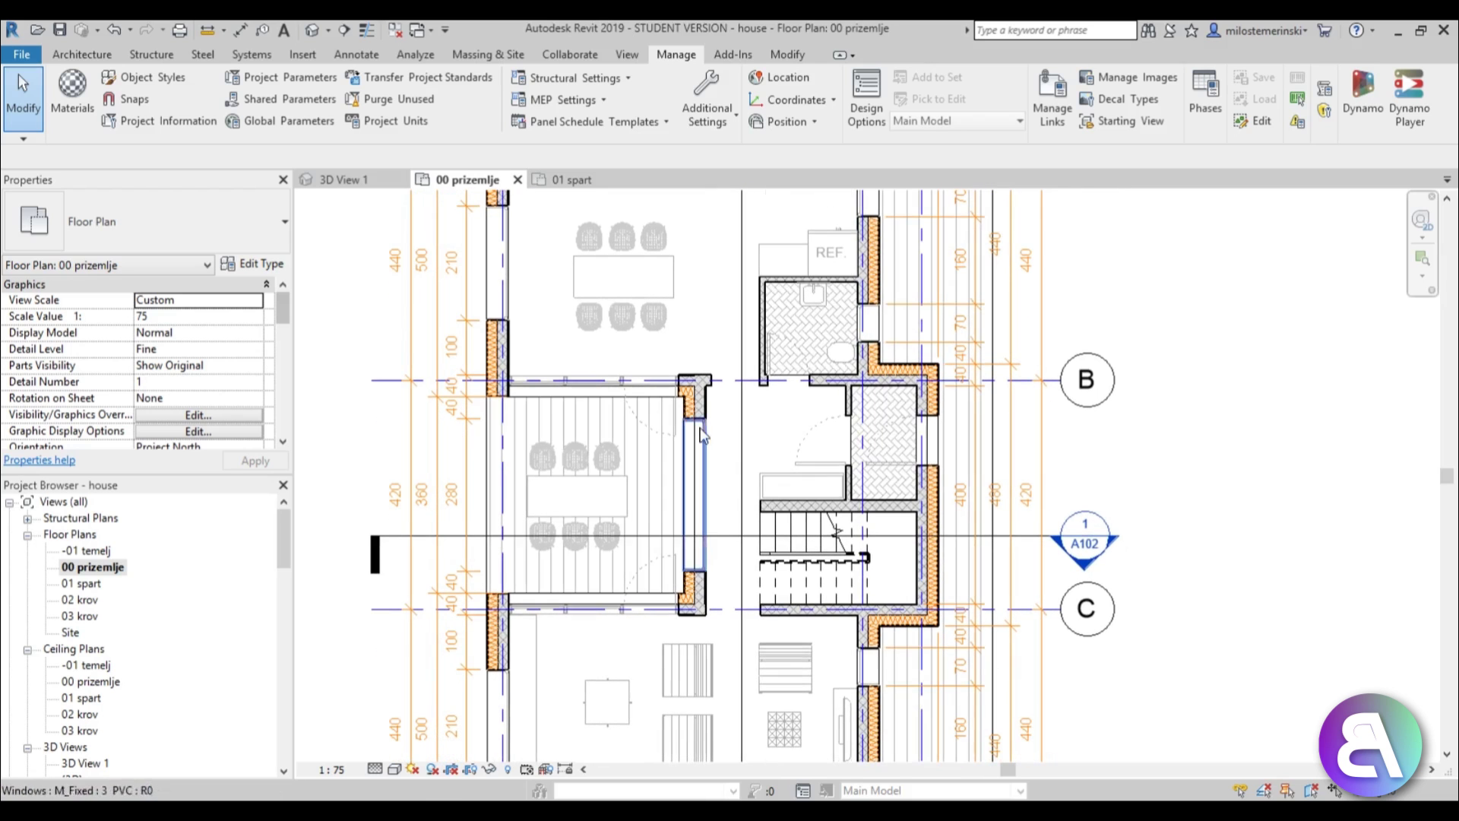
# Examine the cut wall outlines between the covered terrace and the entrance hall at close range
pyautogui.scroll(2, 699, 389)
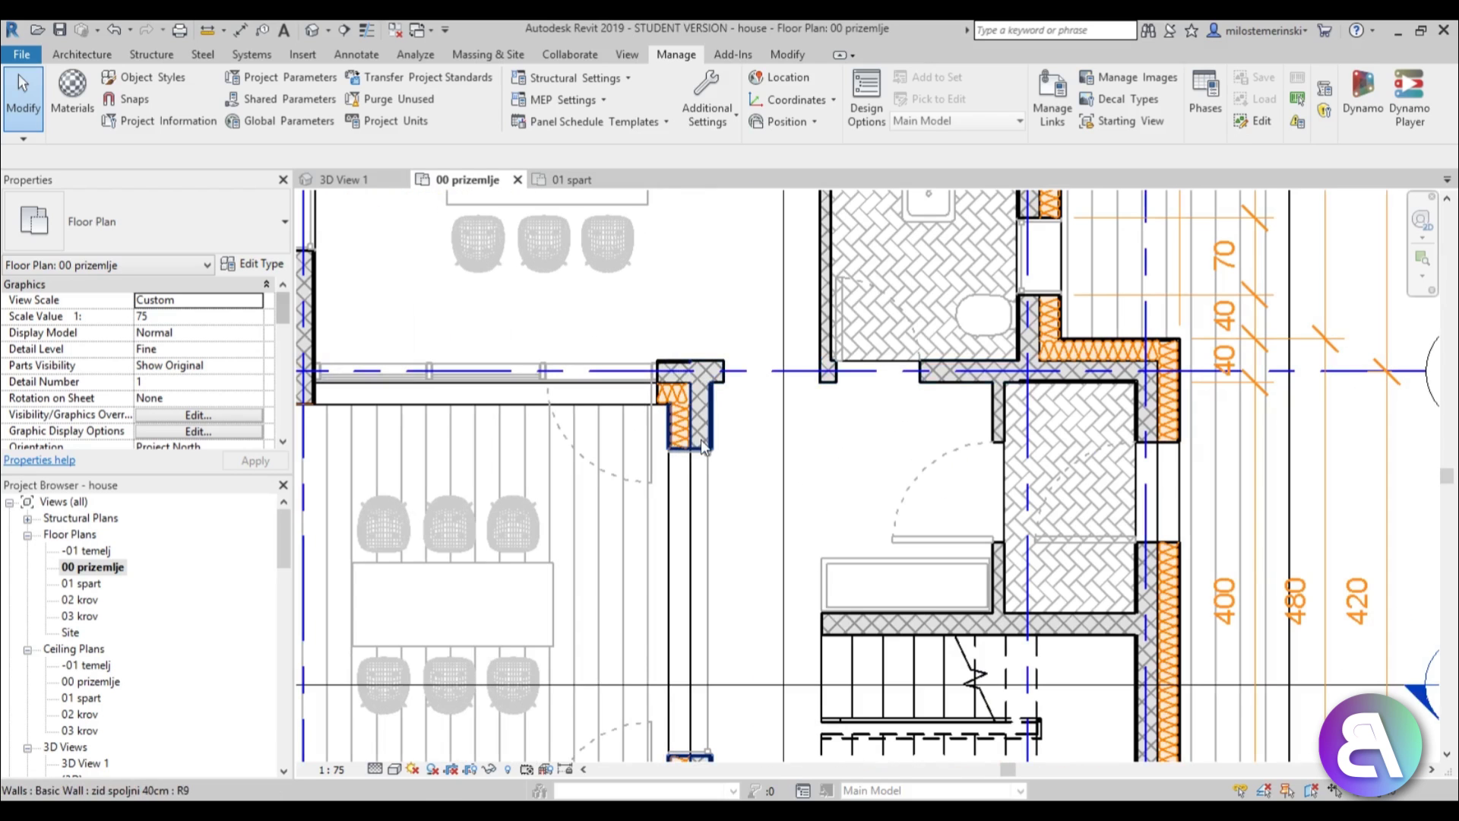
pyautogui.scroll(-2, 701, 440)
pyautogui.moveTo(716, 462); pyautogui.dragTo(720, 454, button='middle')
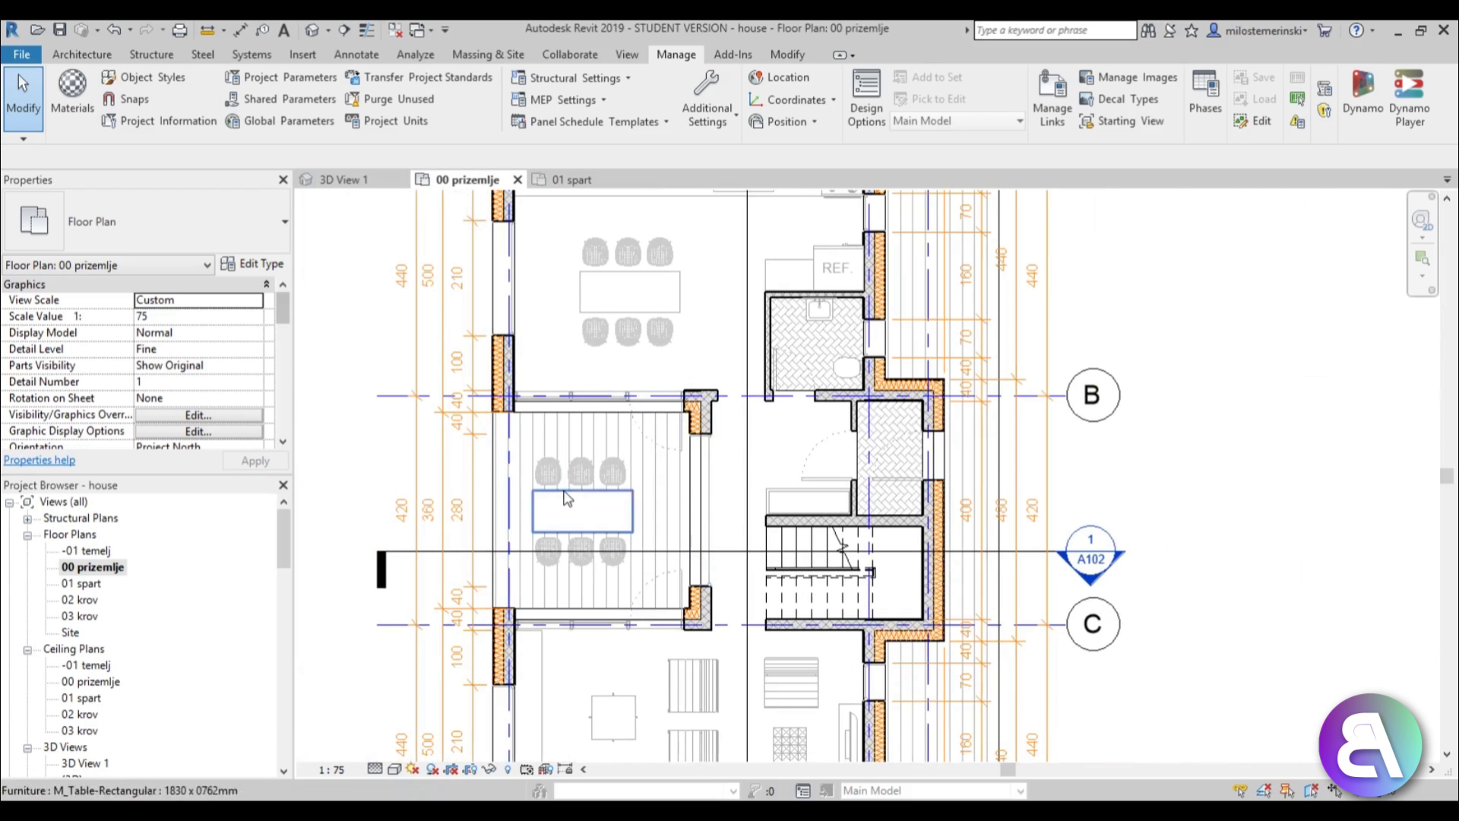
pyautogui.moveTo(577, 505); pyautogui.dragTo(568, 435, button='middle')
pyautogui.scroll(-1, 576, 555)
pyautogui.scroll(4, 698, 380)
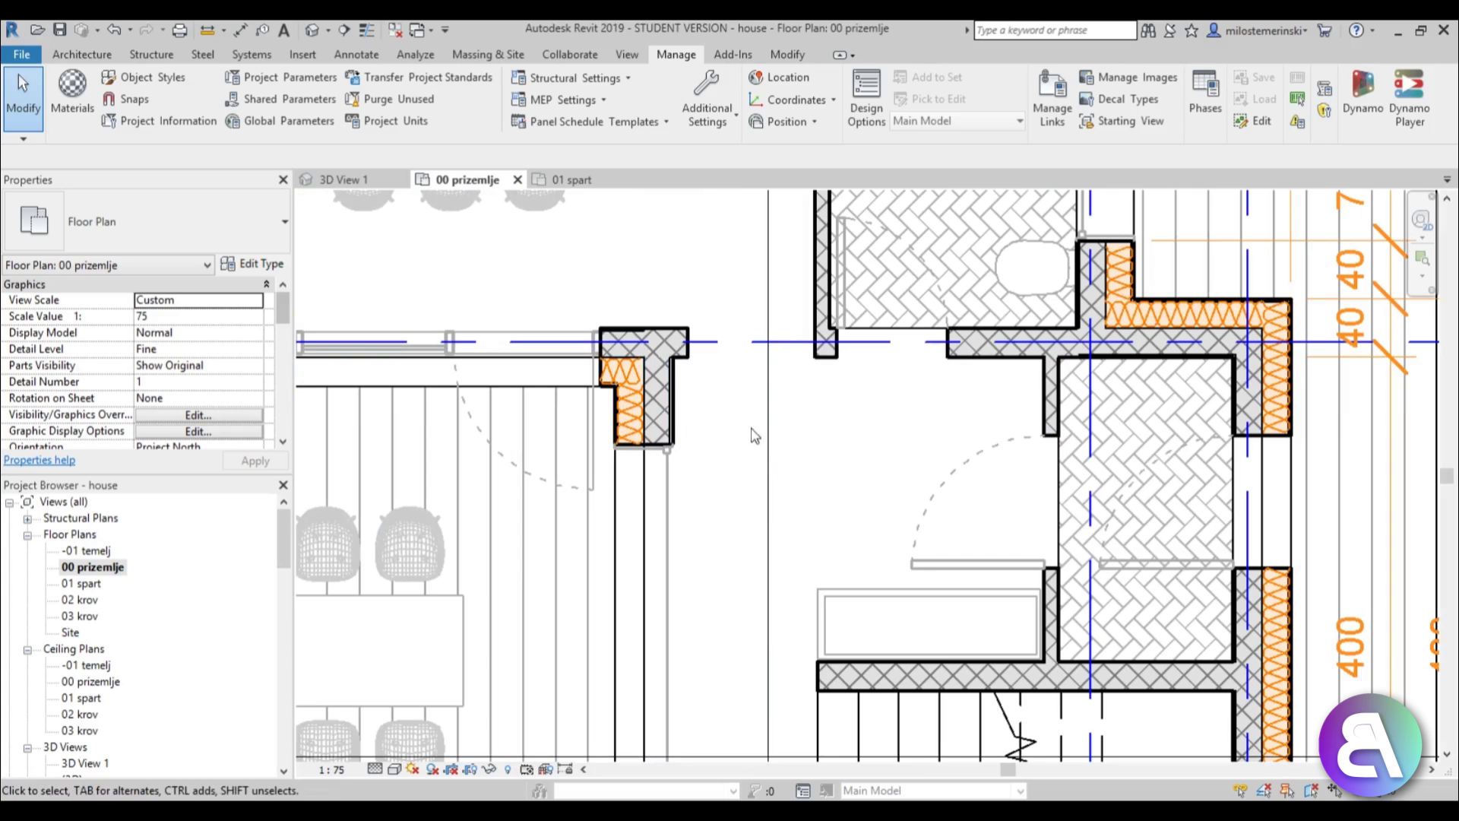
pyautogui.scroll(-2, 751, 434)
pyautogui.scroll(3, 757, 456)
pyautogui.scroll(-3, 770, 521)
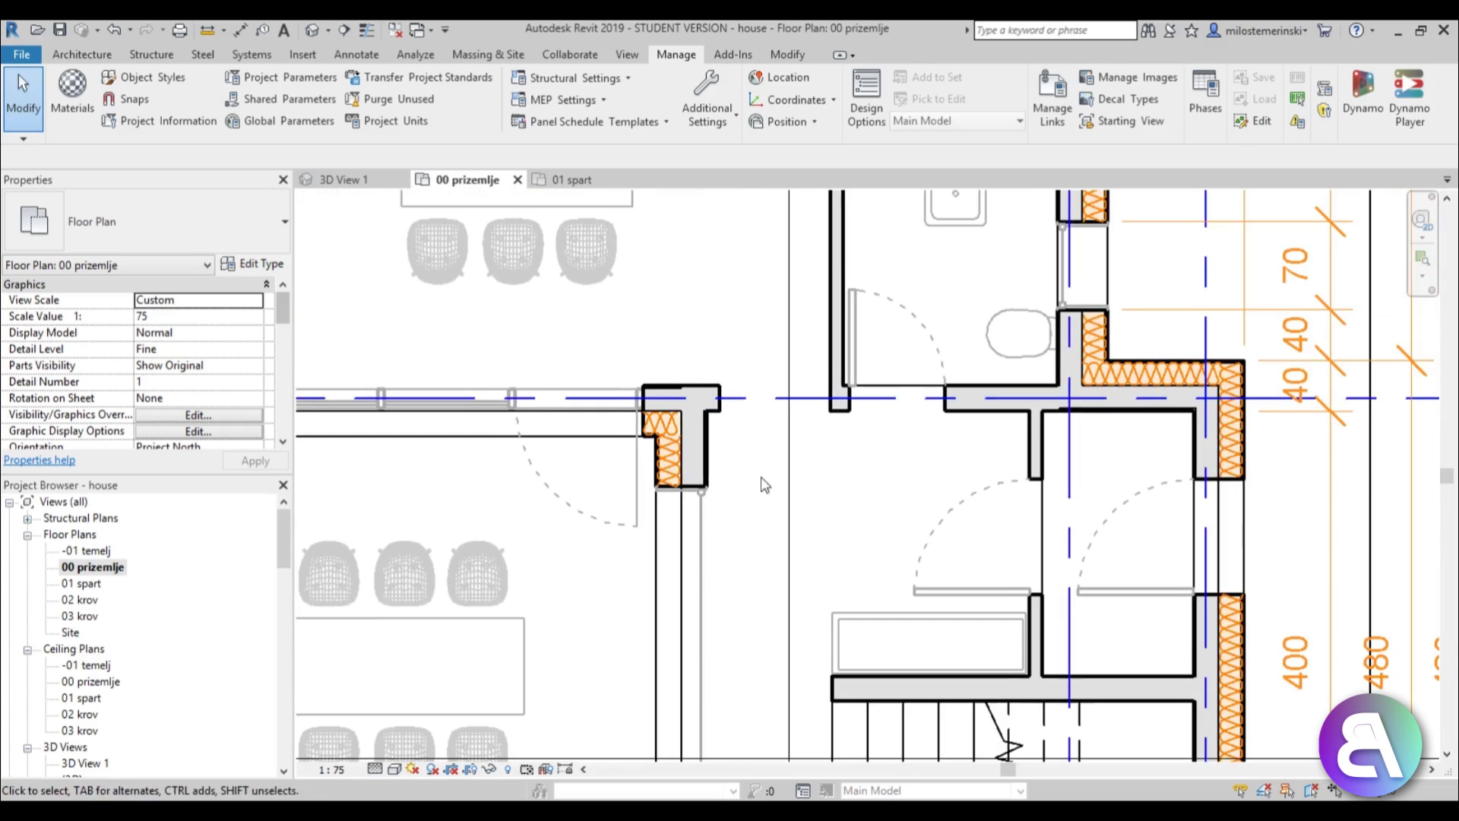
pyautogui.scroll(-4, 770, 522)
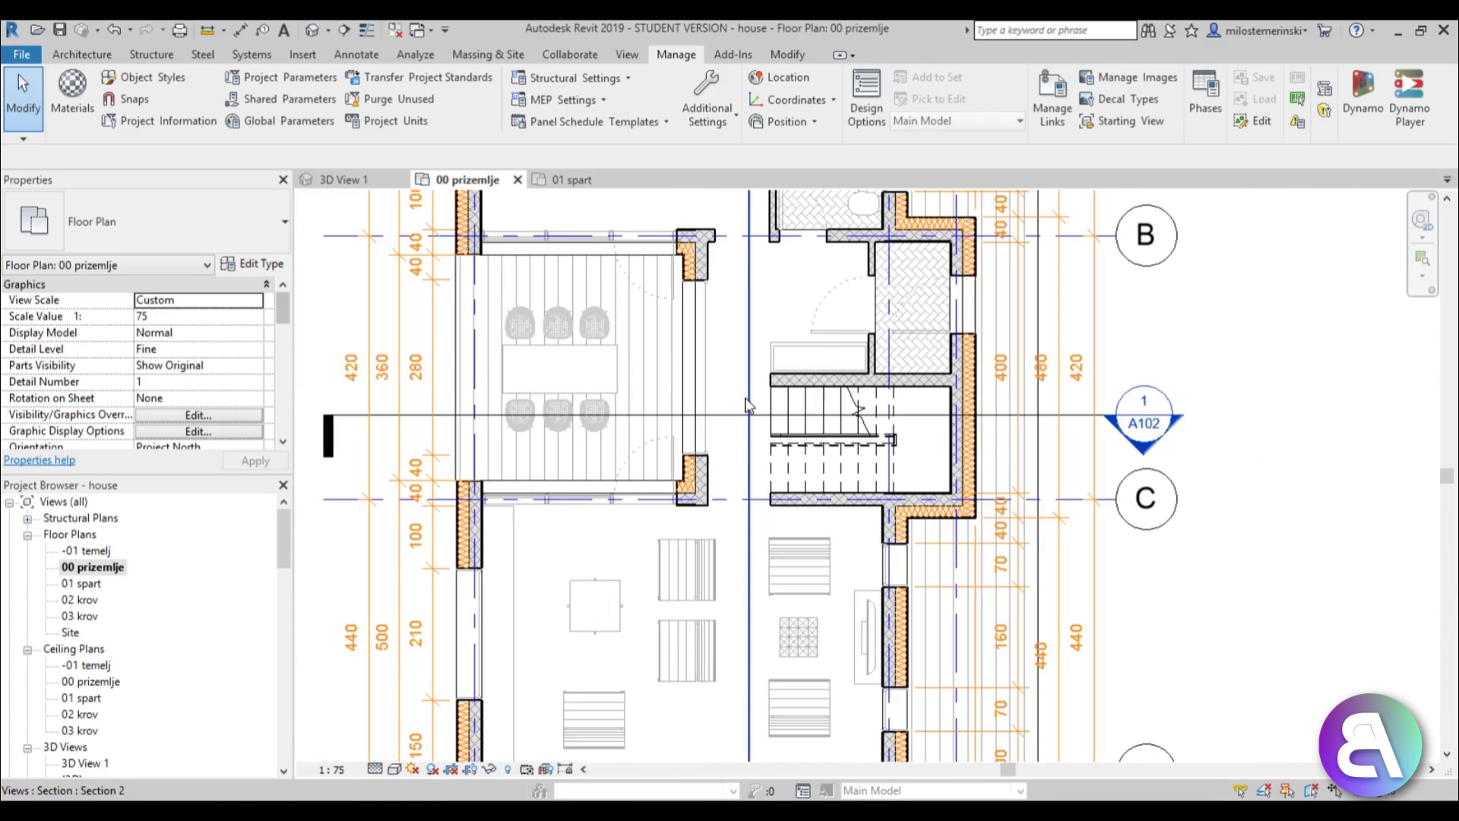
# Override the cut line weight of the Walls category to 5 in this view's visibility/graphic overrides
pyautogui.press('g')
pyautogui.moveTo(808, 267); pyautogui.dragTo(813, 499)
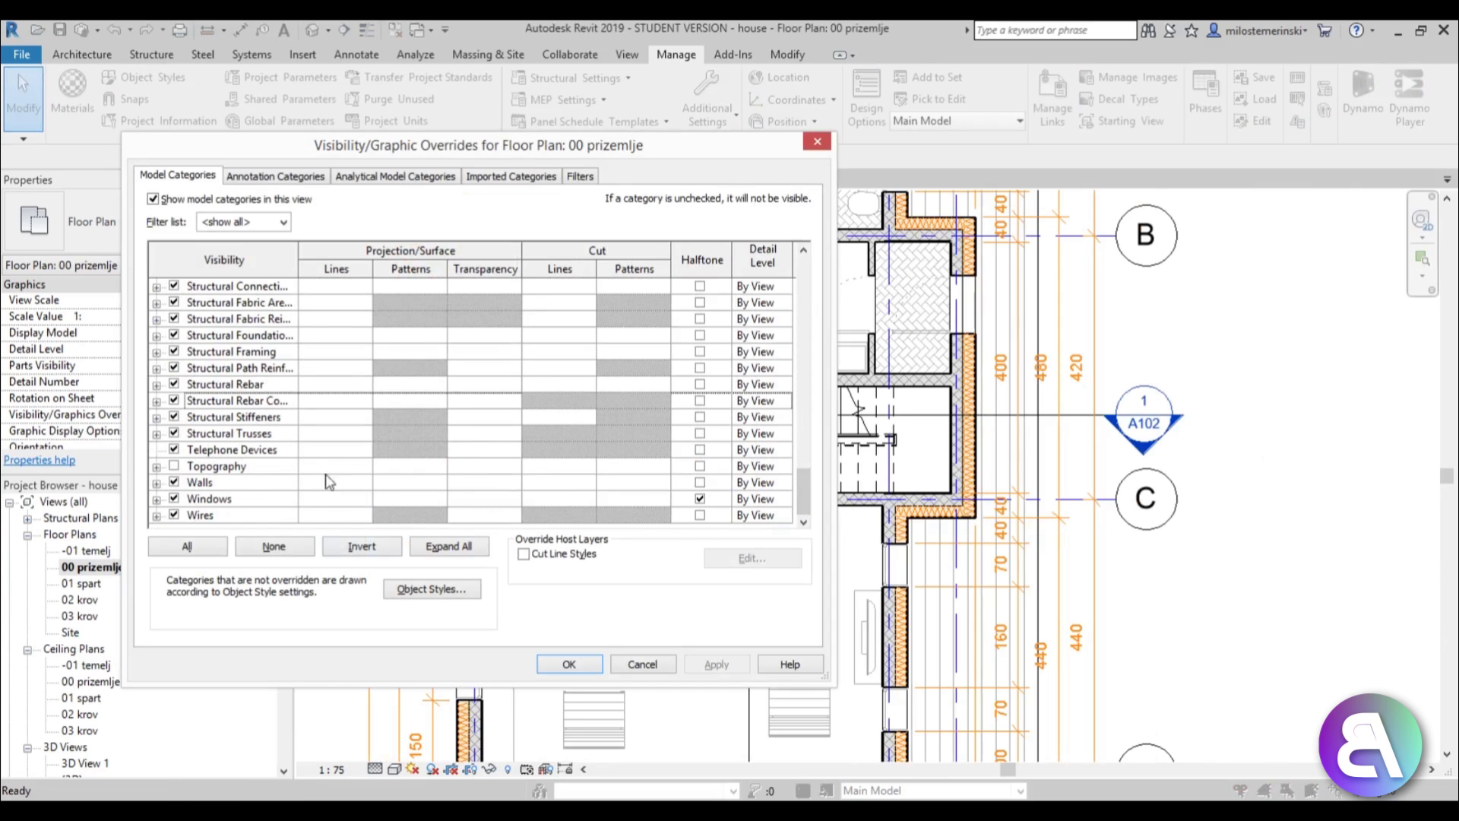
pyautogui.click(560, 489)
pyautogui.click(559, 482)
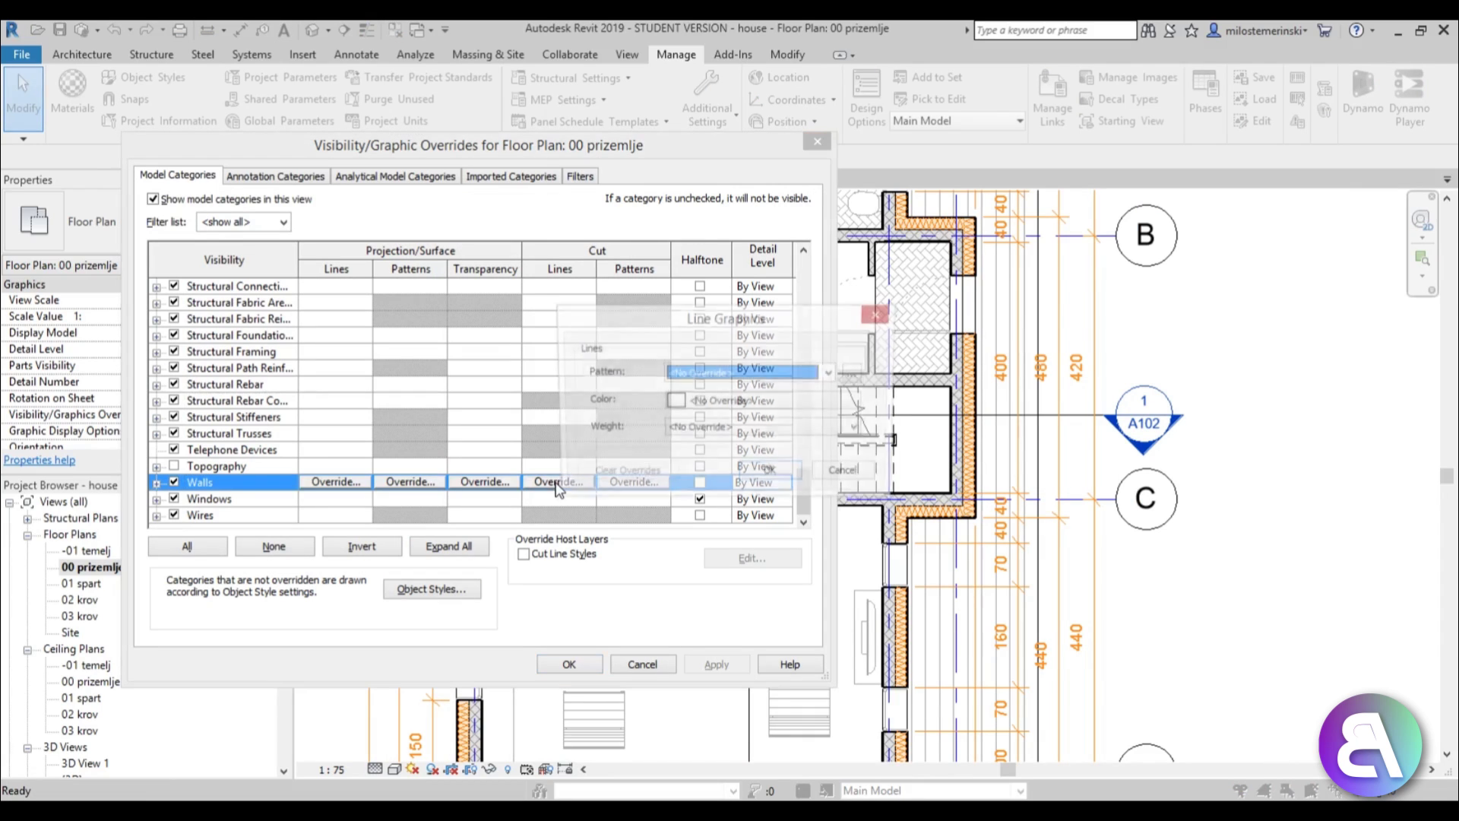
pyautogui.click(724, 432)
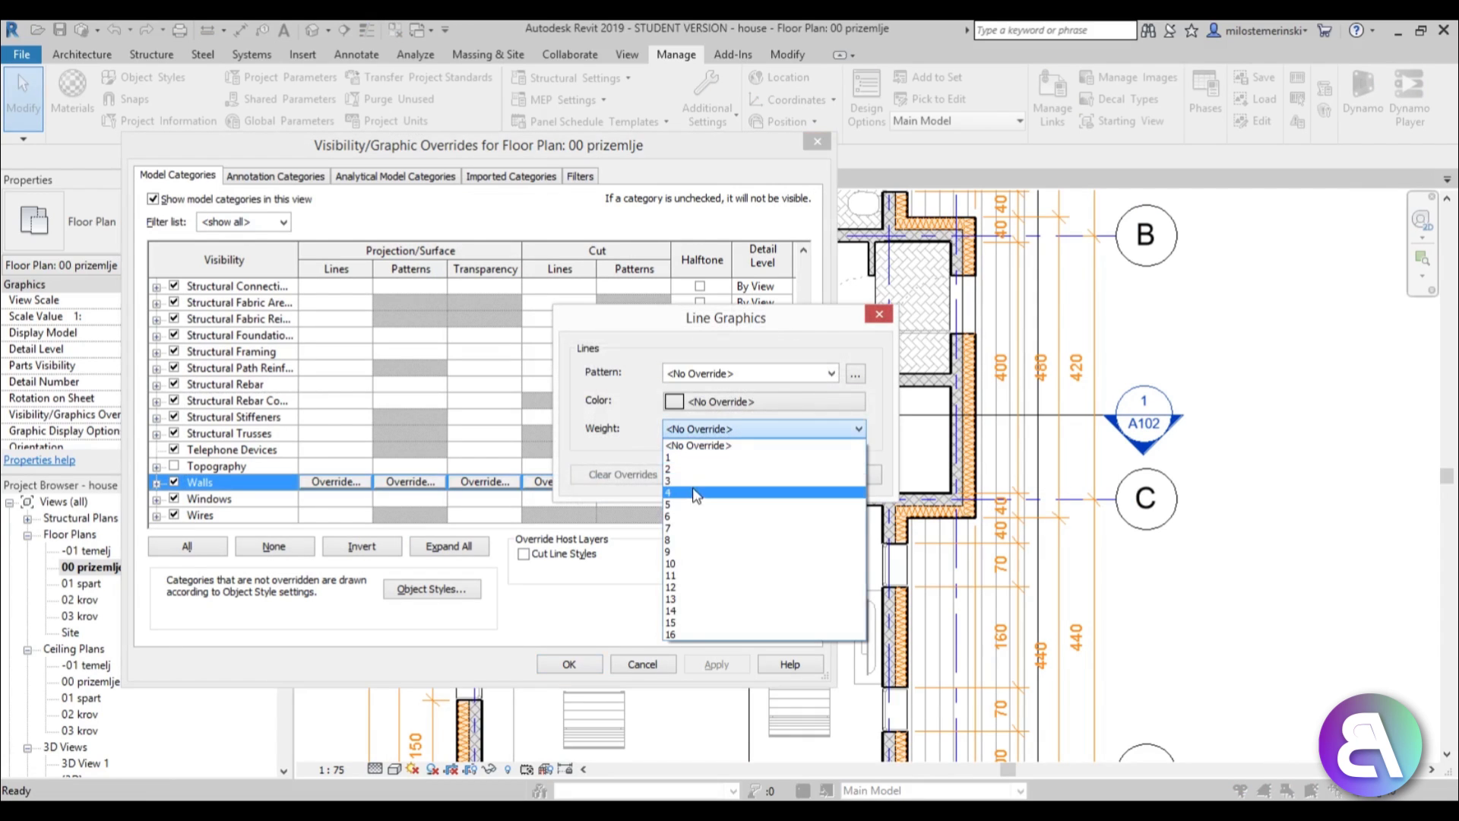
pyautogui.click(689, 505)
pyautogui.click(771, 475)
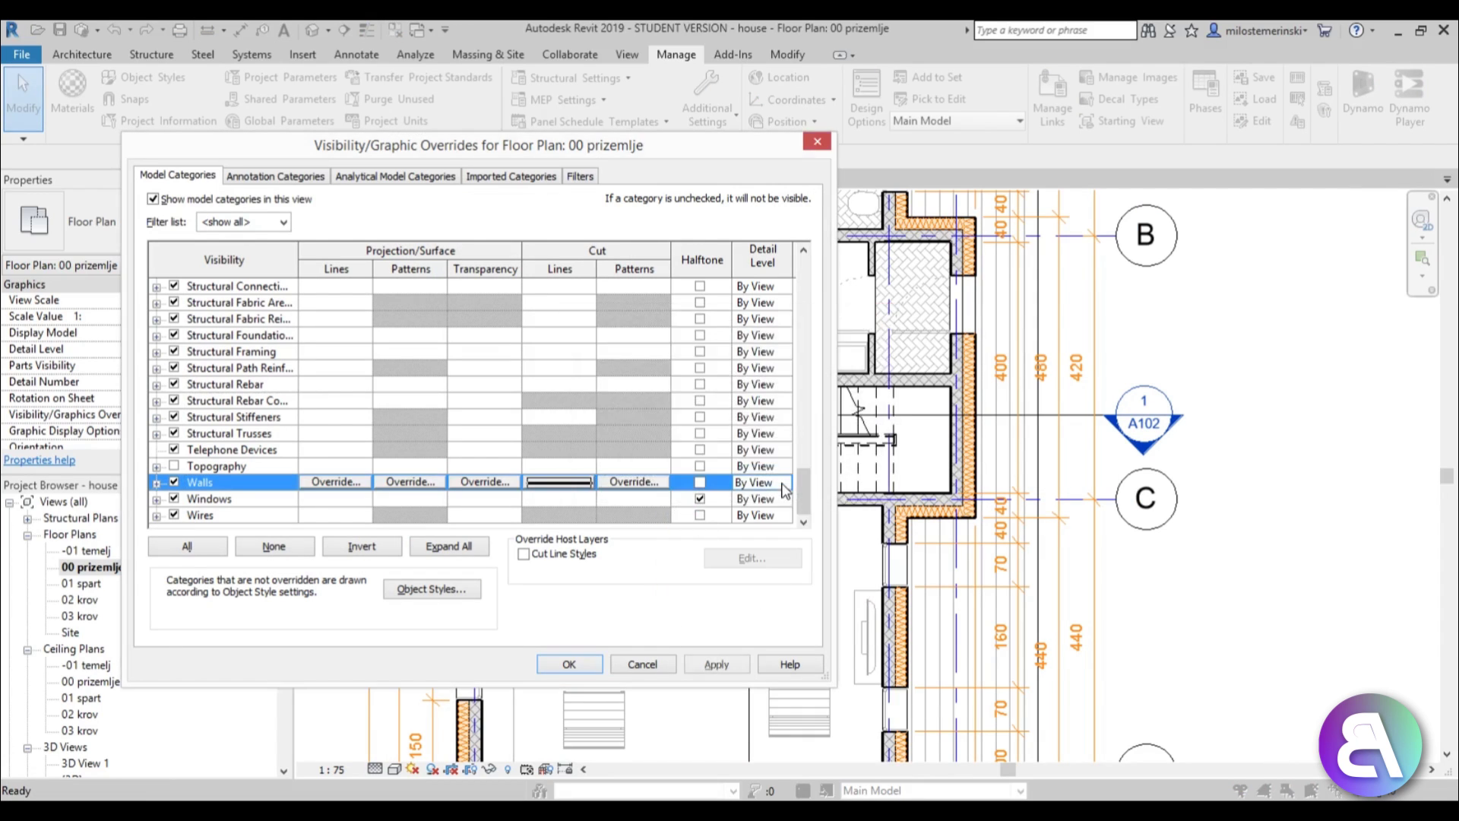
pyautogui.click(731, 666)
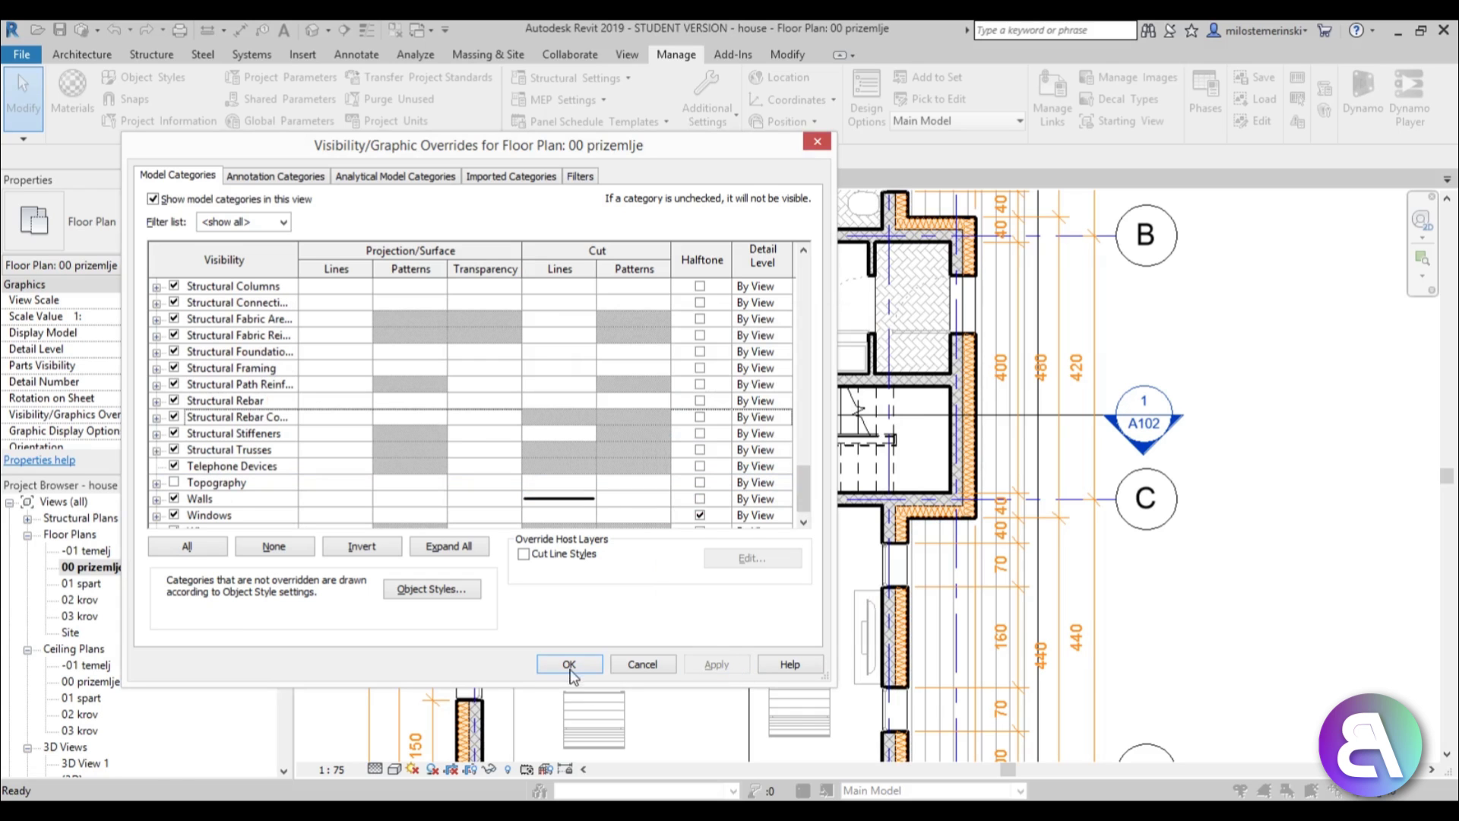
pyautogui.click(568, 666)
# Examine the overridden wall cut lines around the kitchen and across the whole plan
pyautogui.scroll(-3, 760, 384)
pyautogui.moveTo(760, 385); pyautogui.dragTo(673, 469, button='middle')
pyautogui.scroll(-1, 1076, 496)
pyautogui.moveTo(1076, 495); pyautogui.dragTo(1071, 490, button='middle')
pyautogui.scroll(4, 642, 282)
pyautogui.scroll(-5, 758, 484)
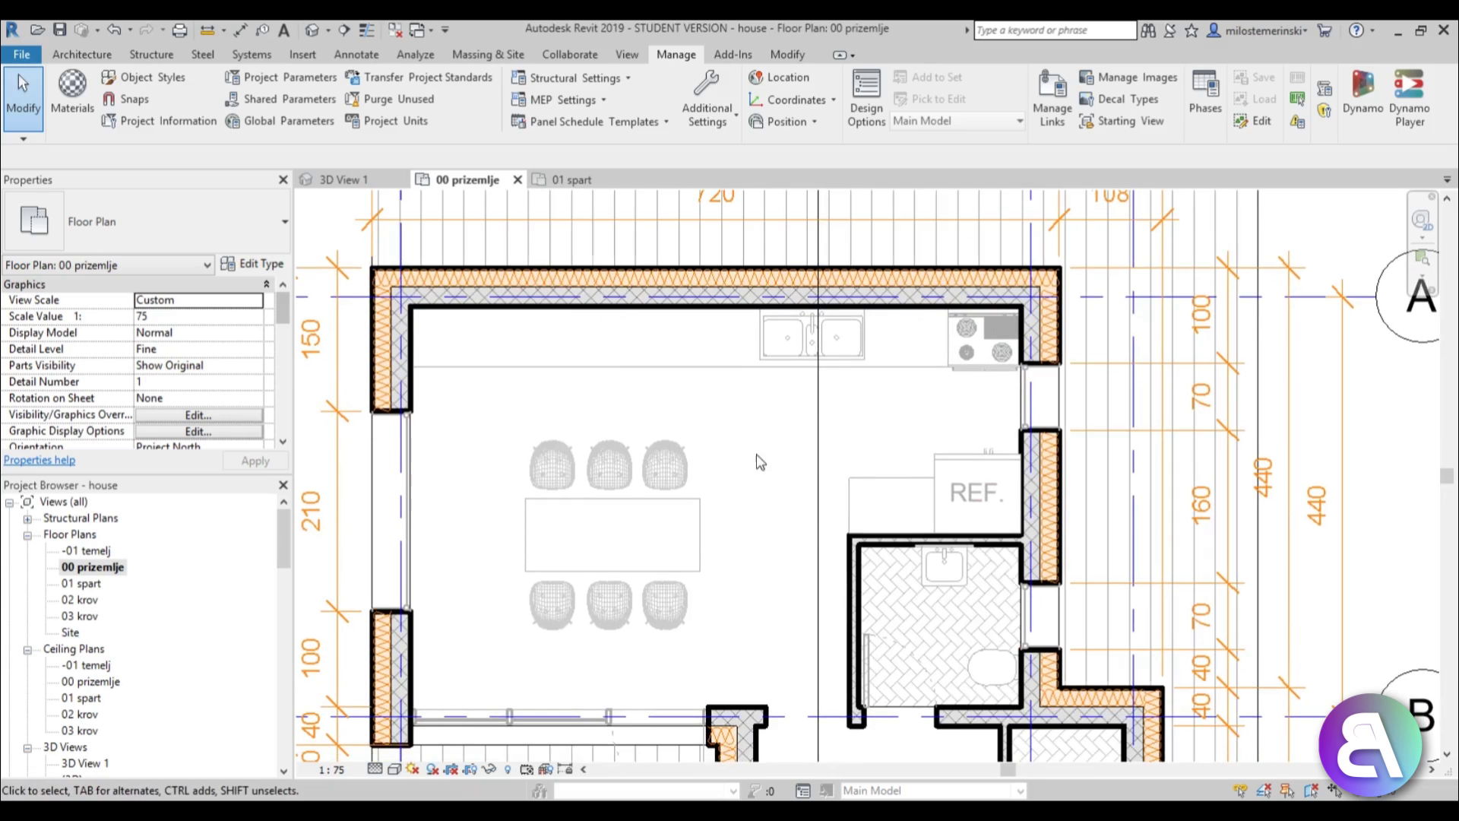
pyautogui.scroll(-5, 792, 541)
pyautogui.moveTo(728, 472); pyautogui.dragTo(729, 463, button='middle')
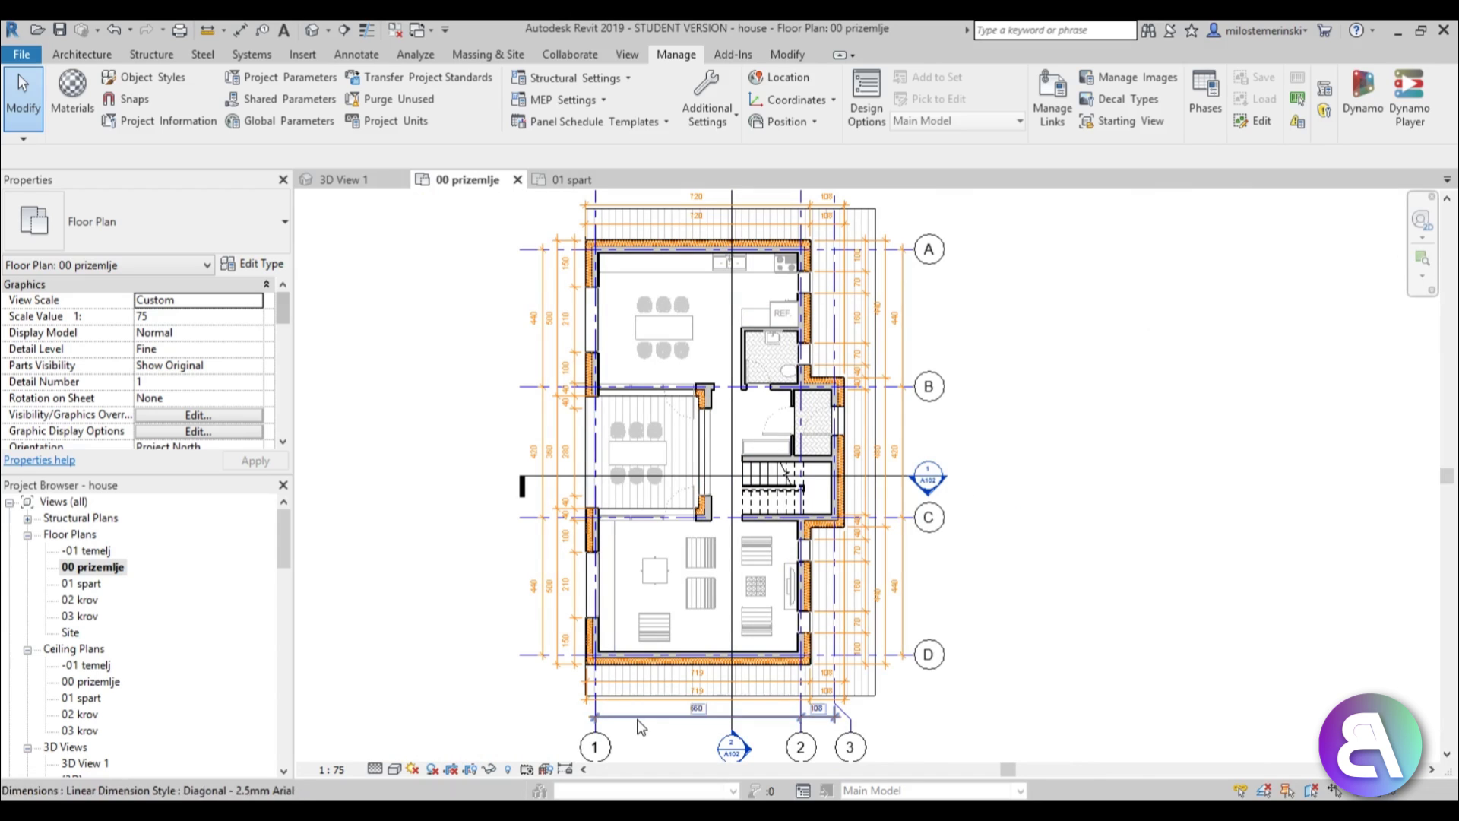
# Examine the plan's finished graphics around the kitchen, bathroom and covered terrace
pyautogui.scroll(3, 644, 590)
pyautogui.scroll(-2, 724, 566)
pyautogui.moveTo(662, 377); pyautogui.dragTo(646, 645, button='middle')
pyautogui.scroll(-1, 649, 608)
pyautogui.moveTo(658, 498); pyautogui.dragTo(613, 568, button='middle')
pyautogui.scroll(2, 754, 497)
pyautogui.moveTo(754, 497); pyautogui.dragTo(732, 410, button='middle')
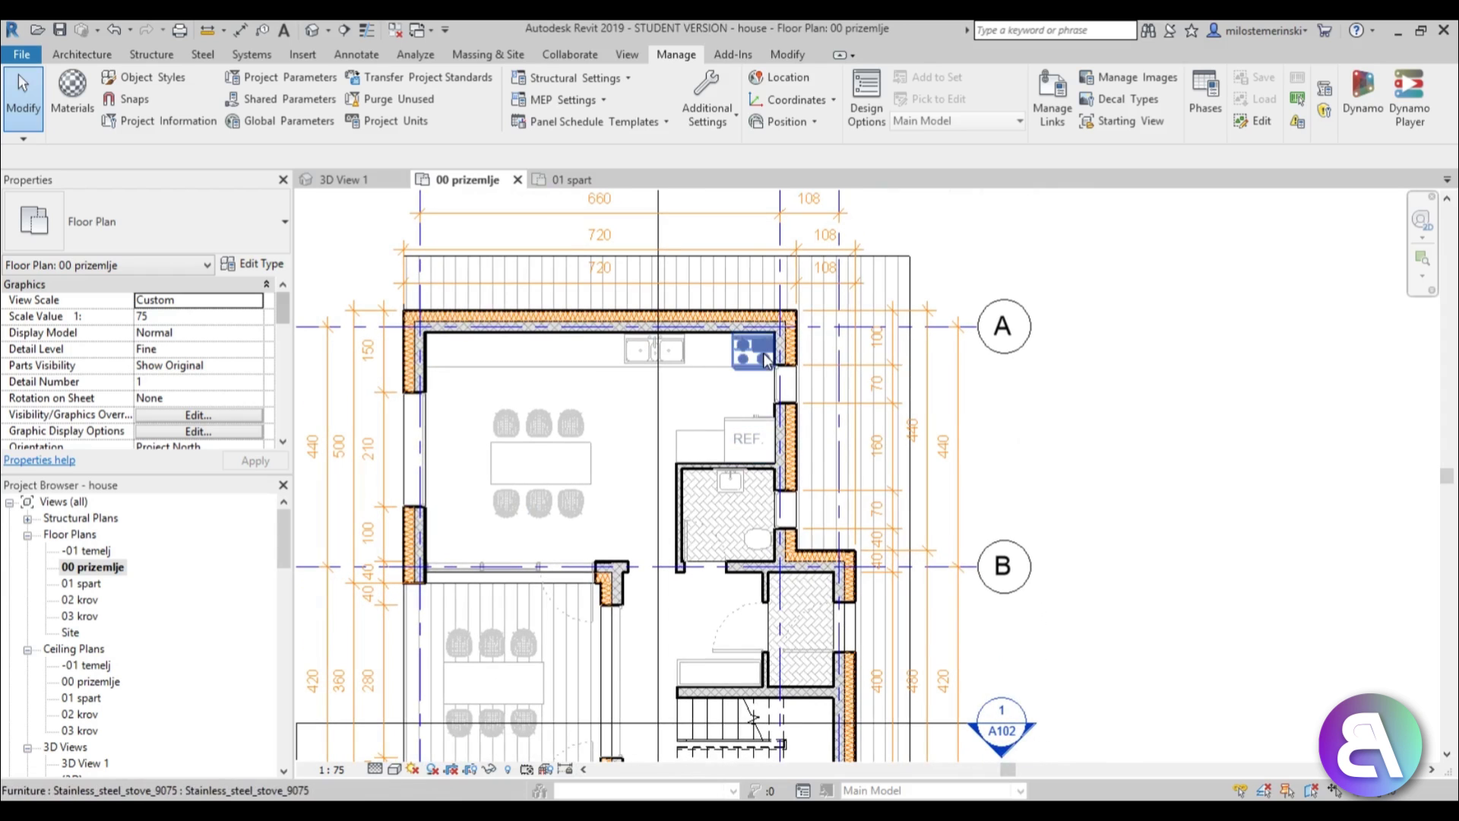
pyautogui.moveTo(666, 295); pyautogui.dragTo(672, 375, button='middle')
pyautogui.moveTo(618, 441); pyautogui.dragTo(628, 365, button='middle')
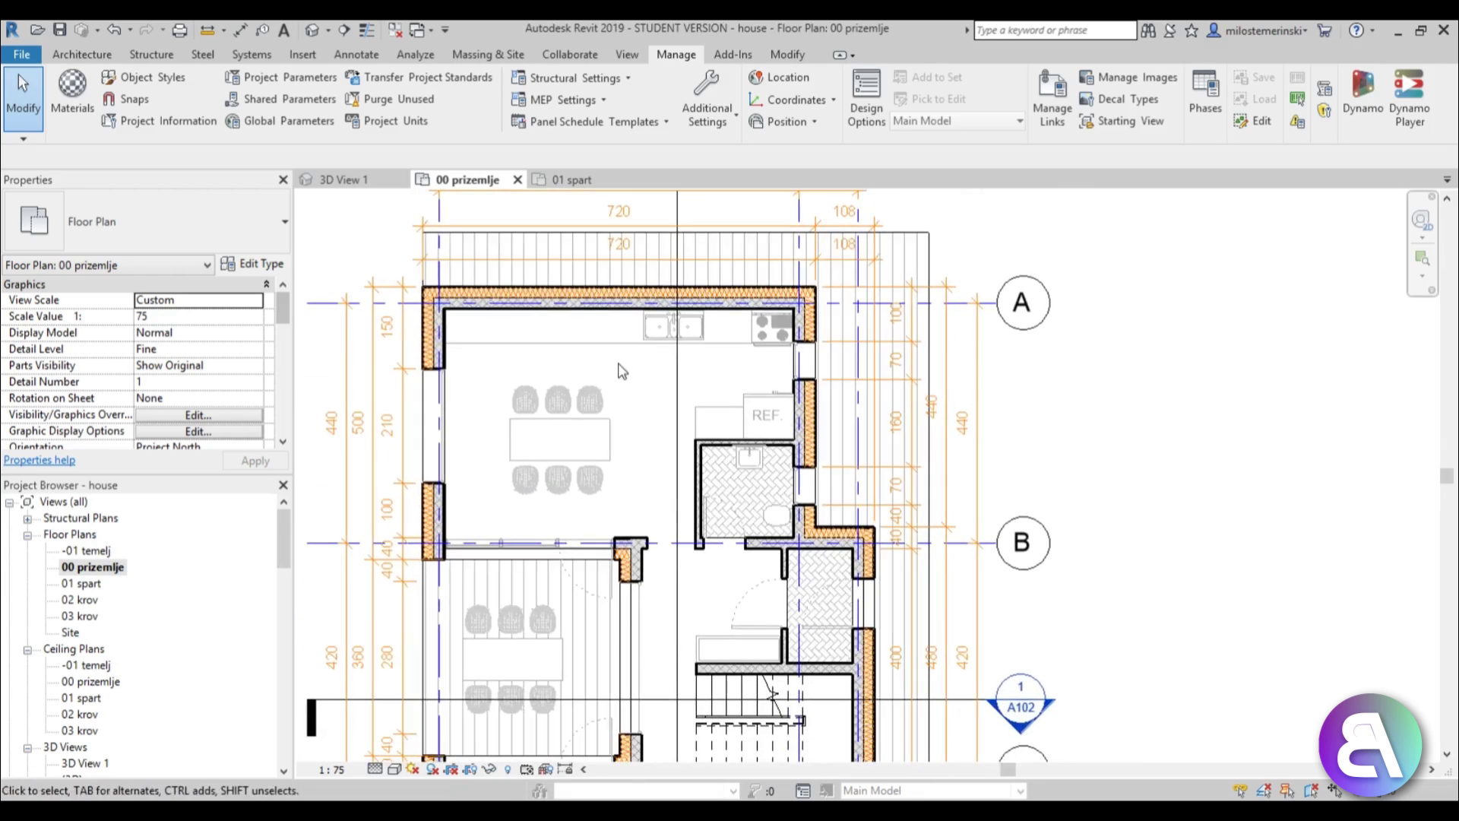
# Examine the plan's line graphics around the bathroom and the entrance, then across the covered terrace and living room
pyautogui.scroll(1, 625, 365)
pyautogui.moveTo(702, 582); pyautogui.dragTo(709, 530, button='middle')
pyautogui.scroll(1, 774, 541)
pyautogui.scroll(1, 779, 546)
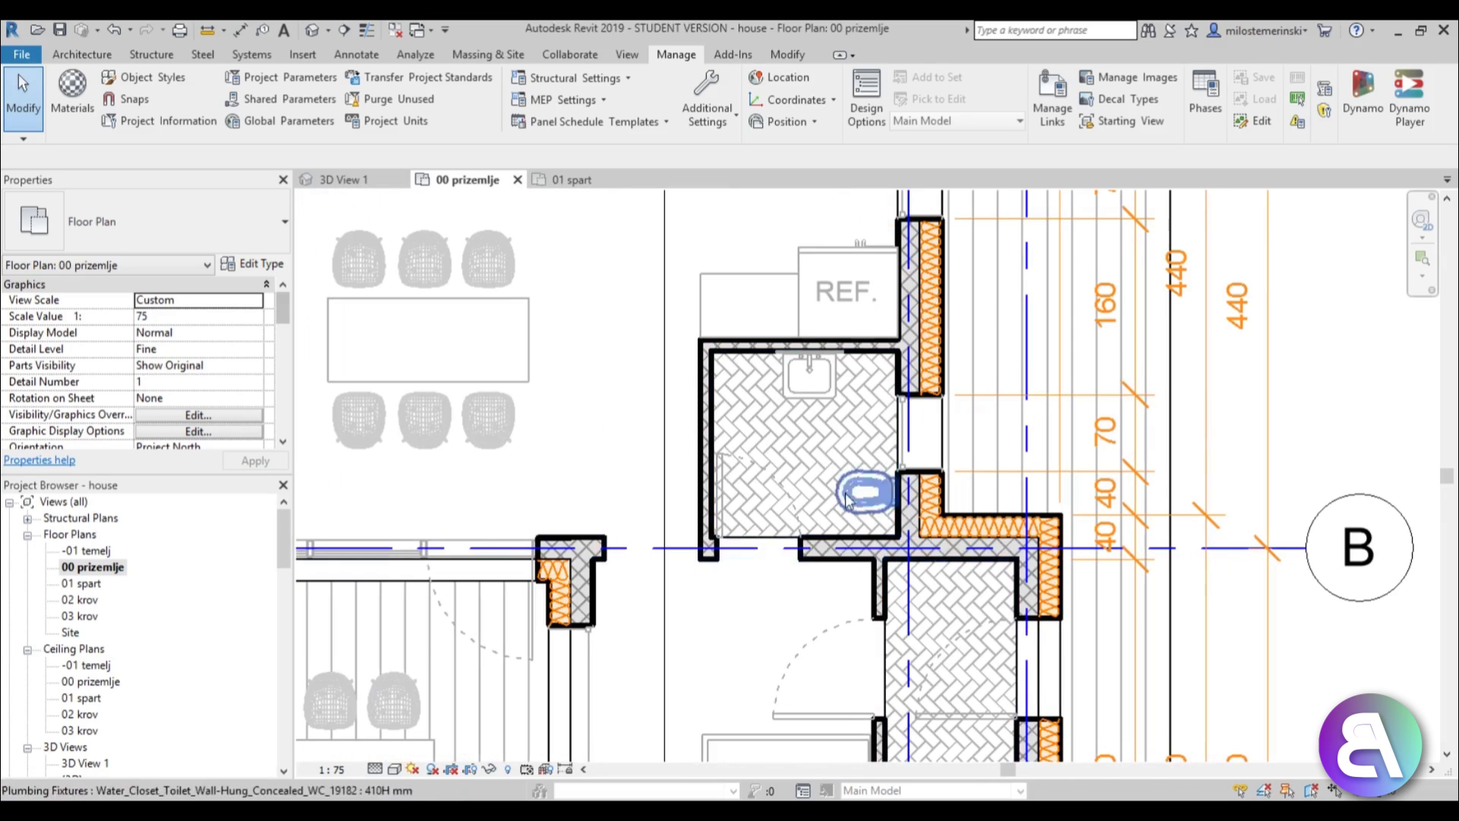
pyautogui.scroll(-3, 831, 445)
pyautogui.moveTo(782, 576); pyautogui.dragTo(782, 498, button='middle')
pyautogui.scroll(-2, 782, 498)
pyautogui.scroll(-1, 785, 540)
pyautogui.moveTo(754, 650); pyautogui.dragTo(770, 451, button='middle')
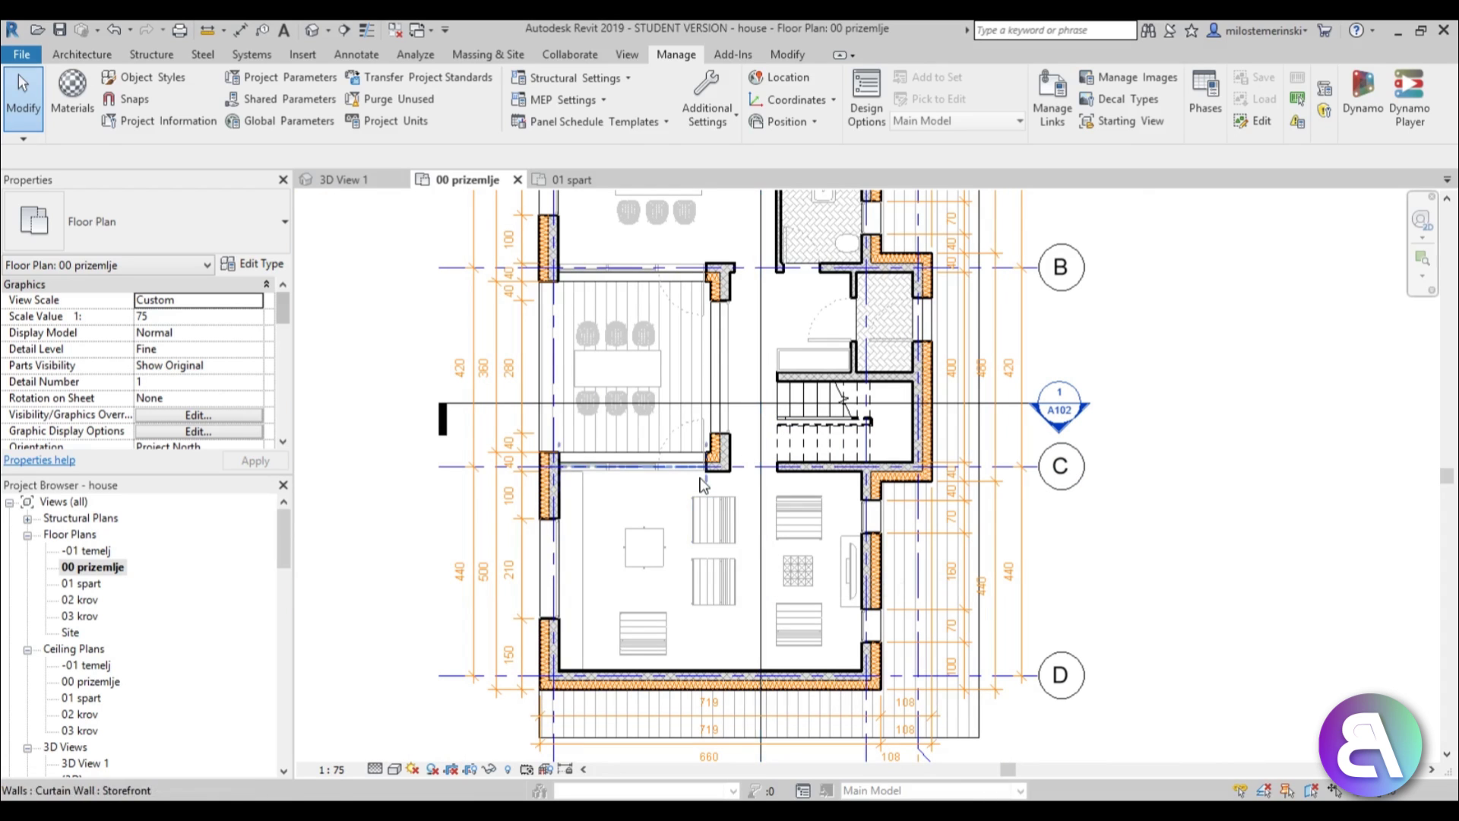
# Examine the line graphics of the staircase and its railing between the entrance hall and living room at close range
pyautogui.moveTo(758, 531); pyautogui.dragTo(518, 570, button='middle')
pyautogui.scroll(3, 675, 404)
pyautogui.scroll(3, 609, 570)
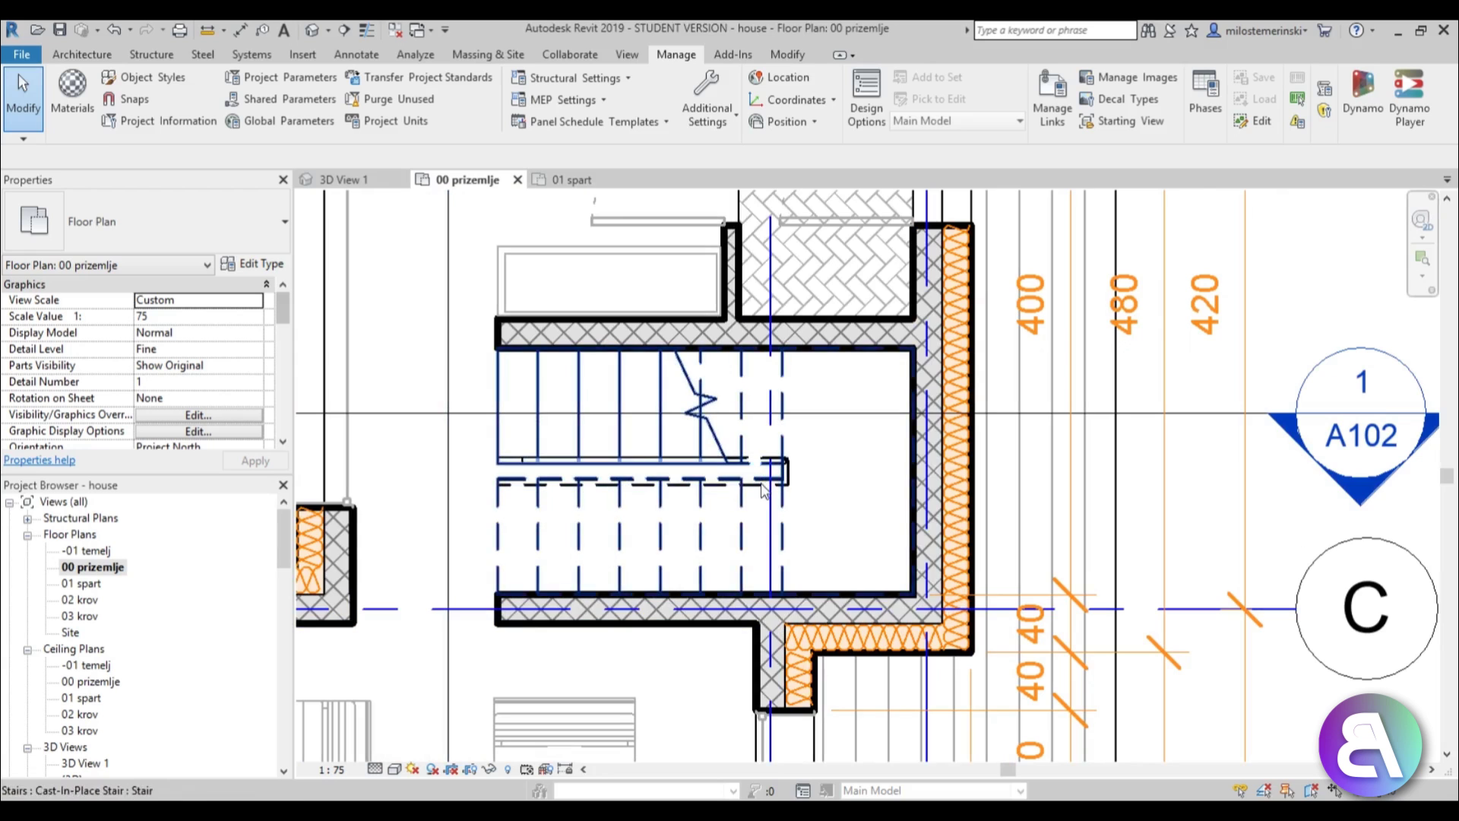
pyautogui.scroll(-4, 750, 564)
pyautogui.moveTo(749, 564); pyautogui.dragTo(797, 453, button='middle')
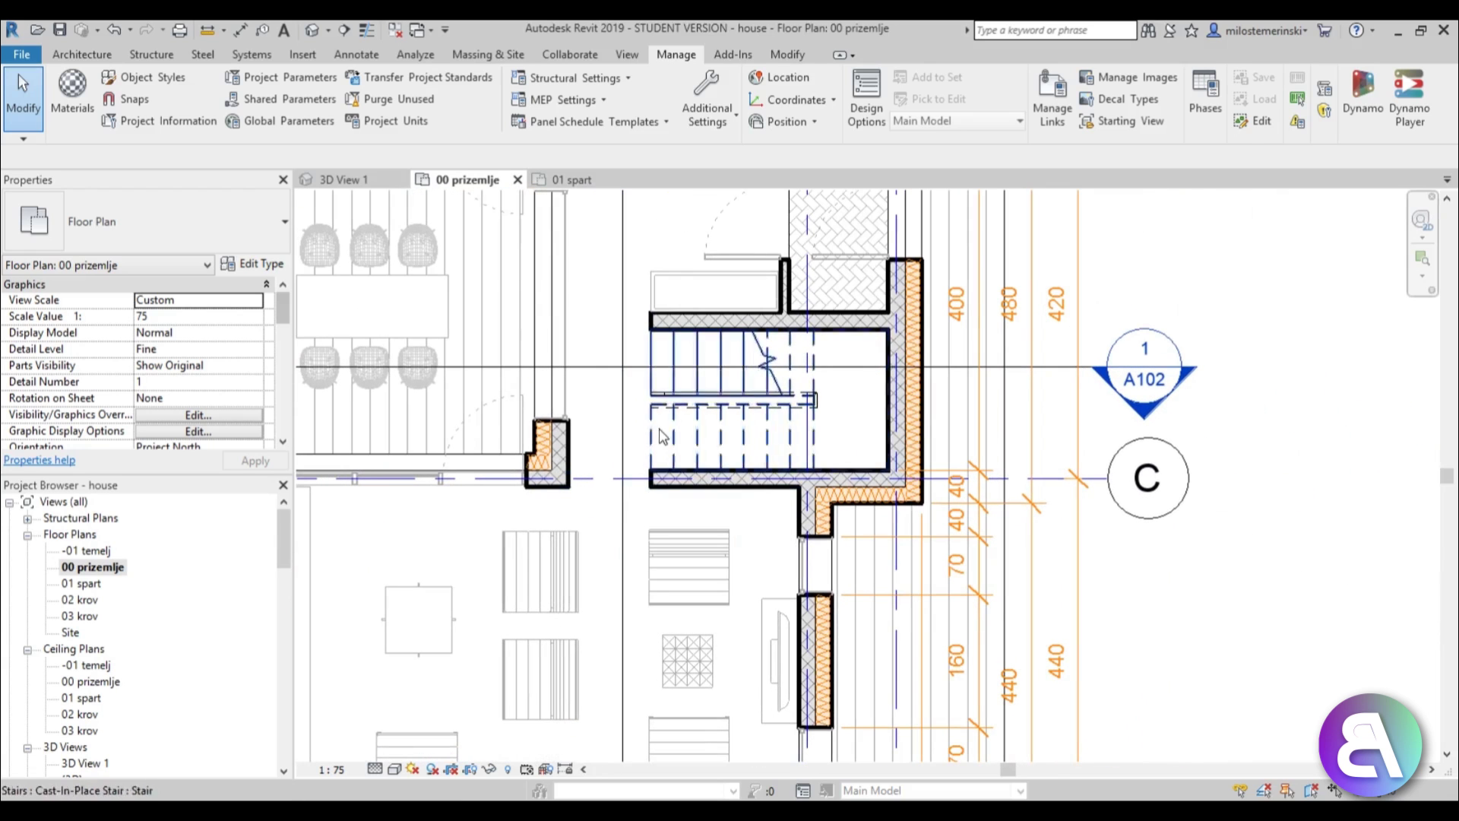
pyautogui.scroll(3, 661, 436)
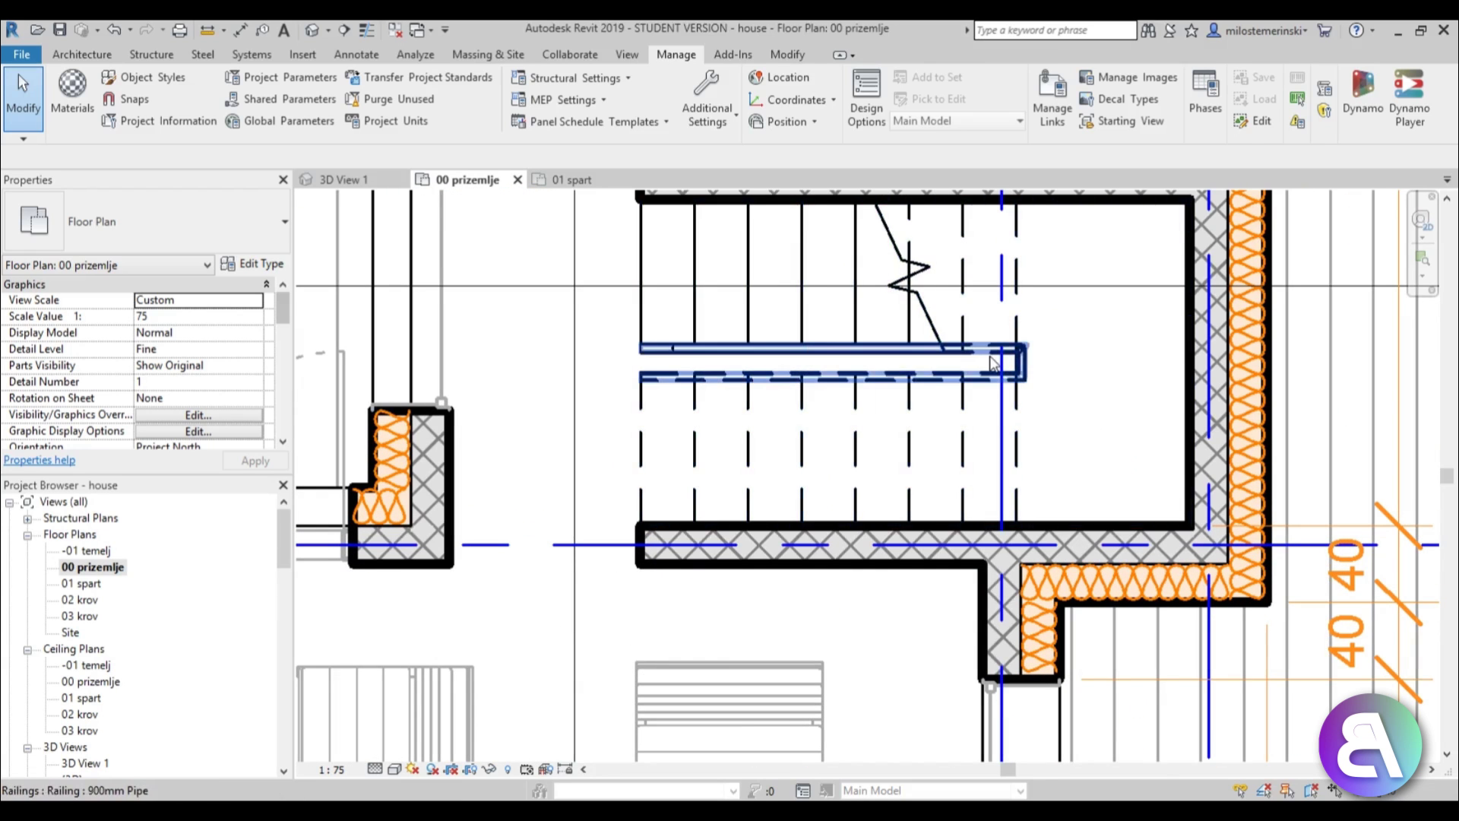
pyautogui.scroll(-3, 1065, 368)
pyautogui.moveTo(844, 481); pyautogui.dragTo(710, 552, button='middle')
# Set the Stairs and Railings categories to halftone in this view's visibility/graphic overrides
pyautogui.press('v')
pyautogui.press('v')
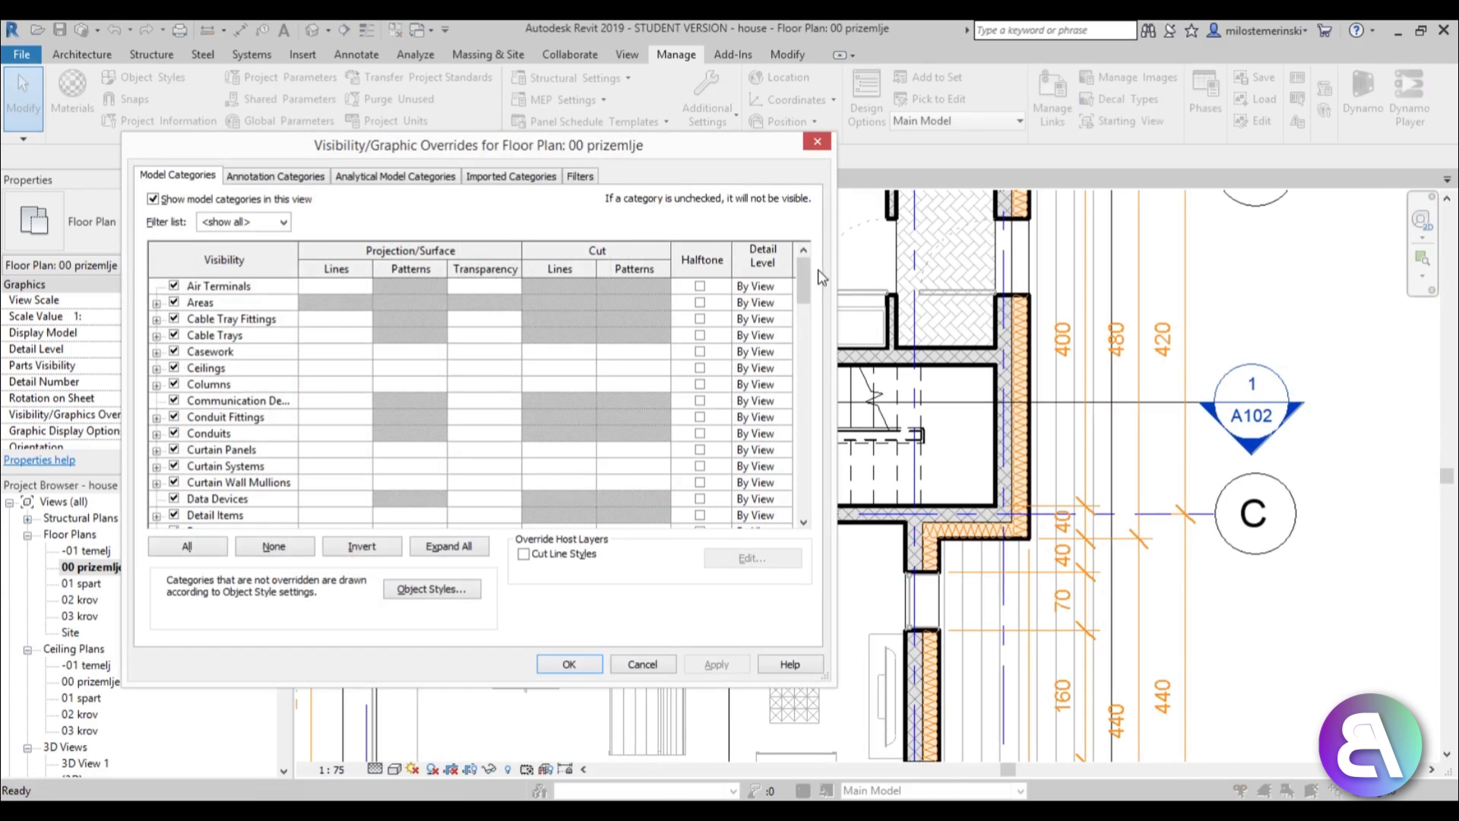
pyautogui.moveTo(803, 286); pyautogui.dragTo(797, 444)
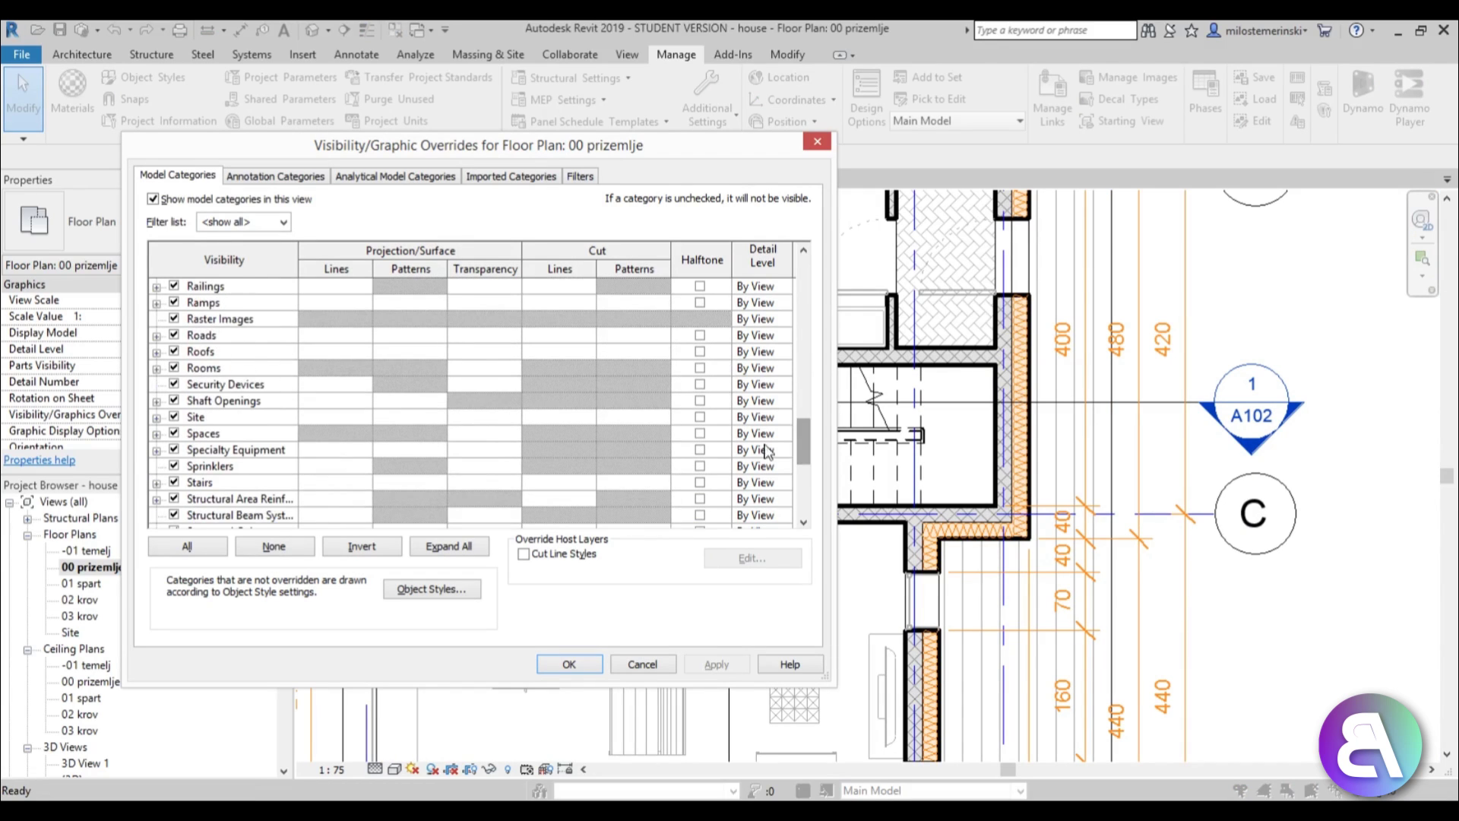
pyautogui.scroll(-1, 299, 431)
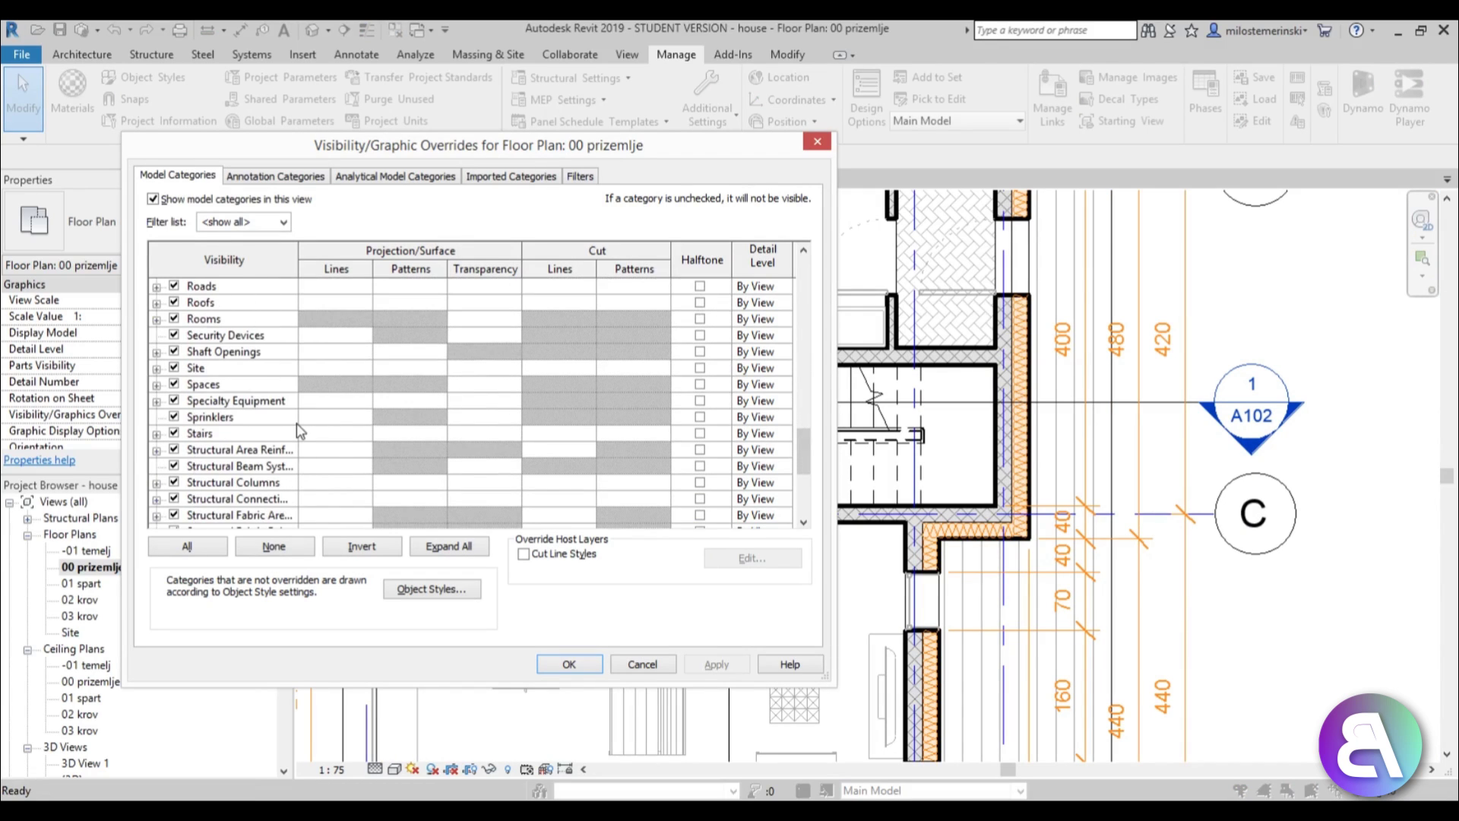
pyautogui.click(700, 434)
pyautogui.moveTo(804, 444)
pyautogui.mouseDown()
pyautogui.moveTo(800, 499)
pyautogui.moveTo(796, 434)
pyautogui.mouseUp()
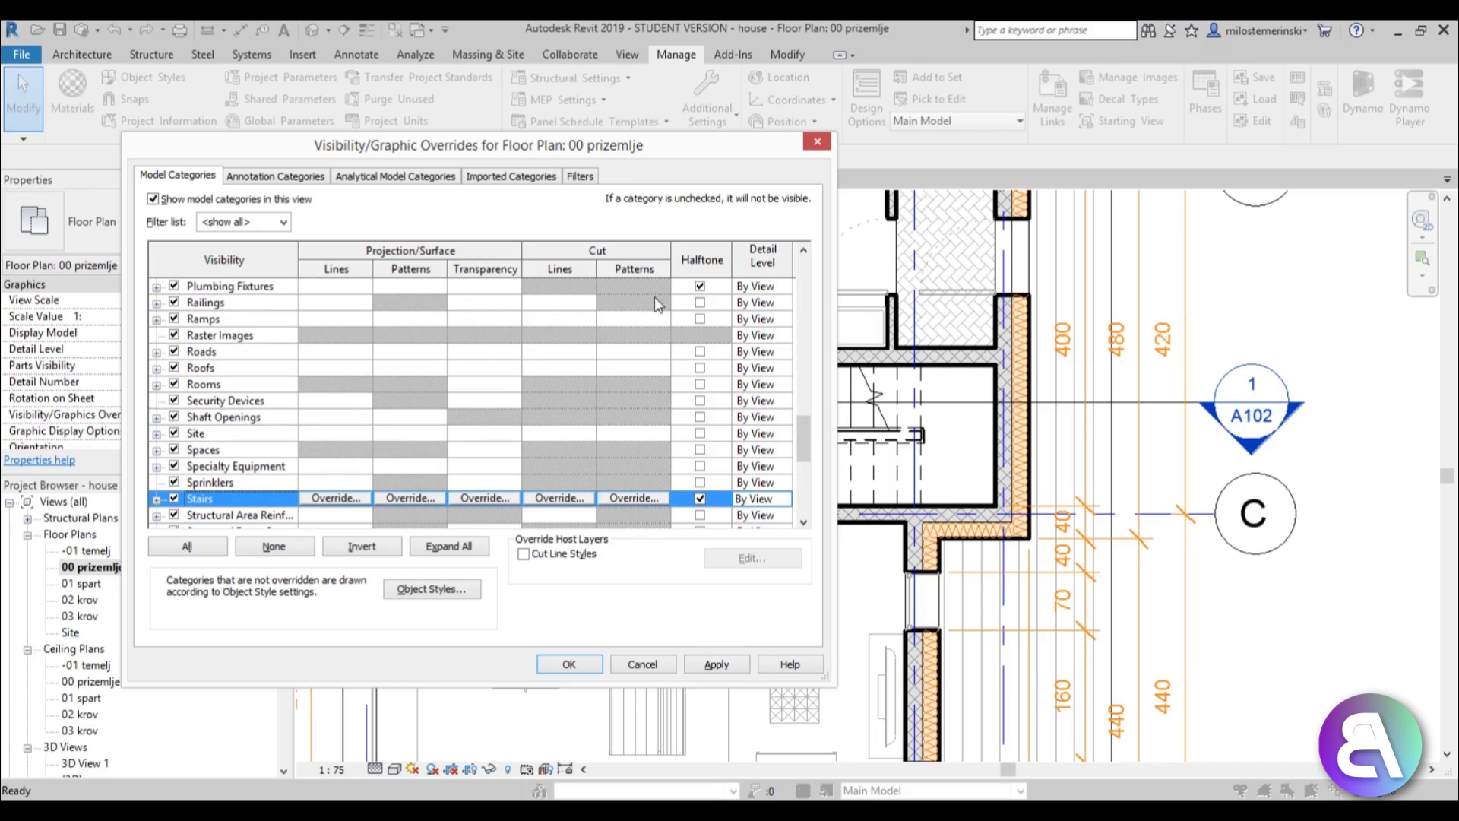
pyautogui.click(700, 303)
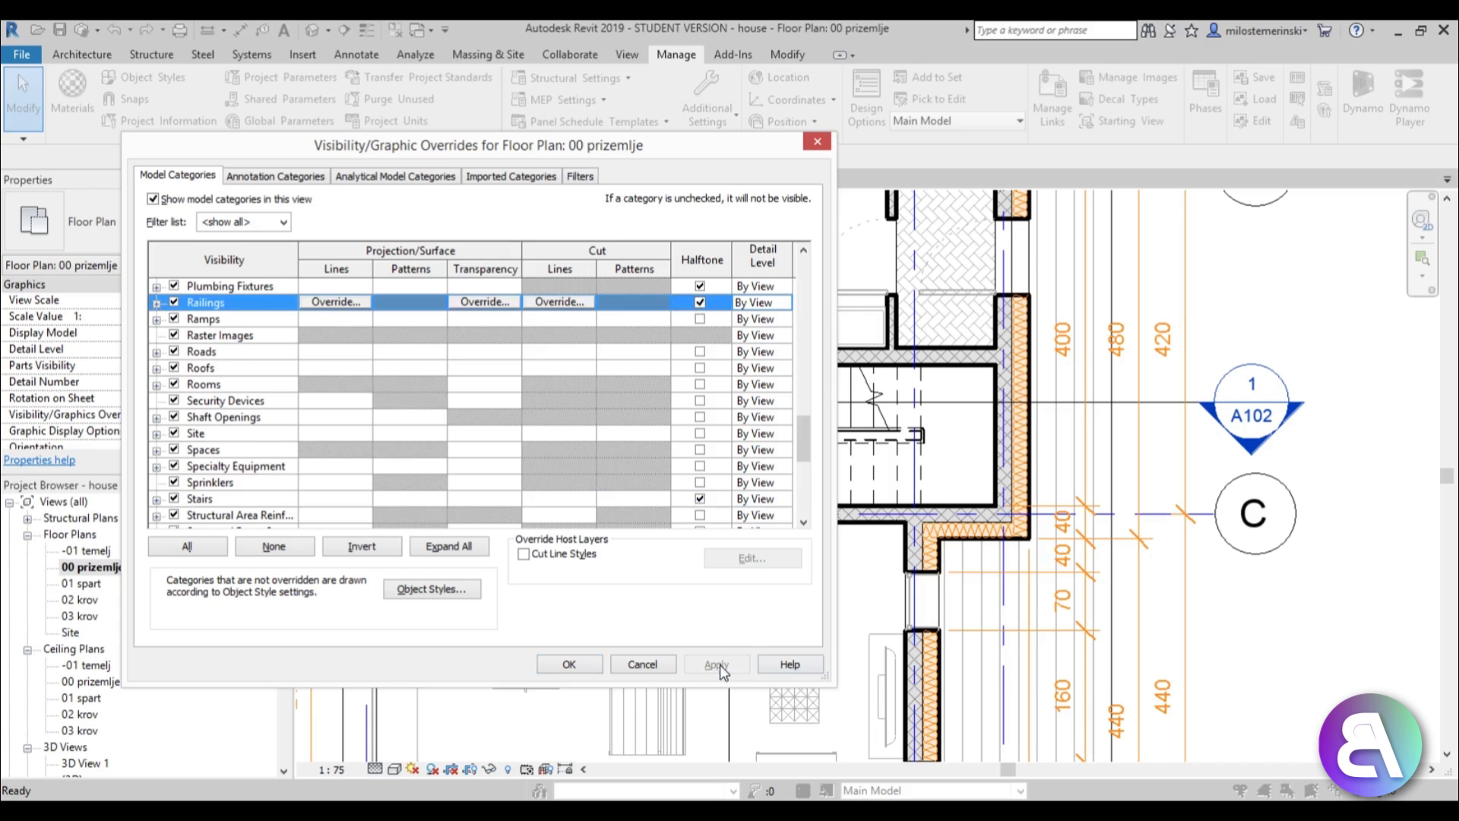
pyautogui.click(569, 664)
# Examine the halftone stairs and railing up close, followed by the graphics of the whole ground floor plan
pyautogui.scroll(5, 950, 429)
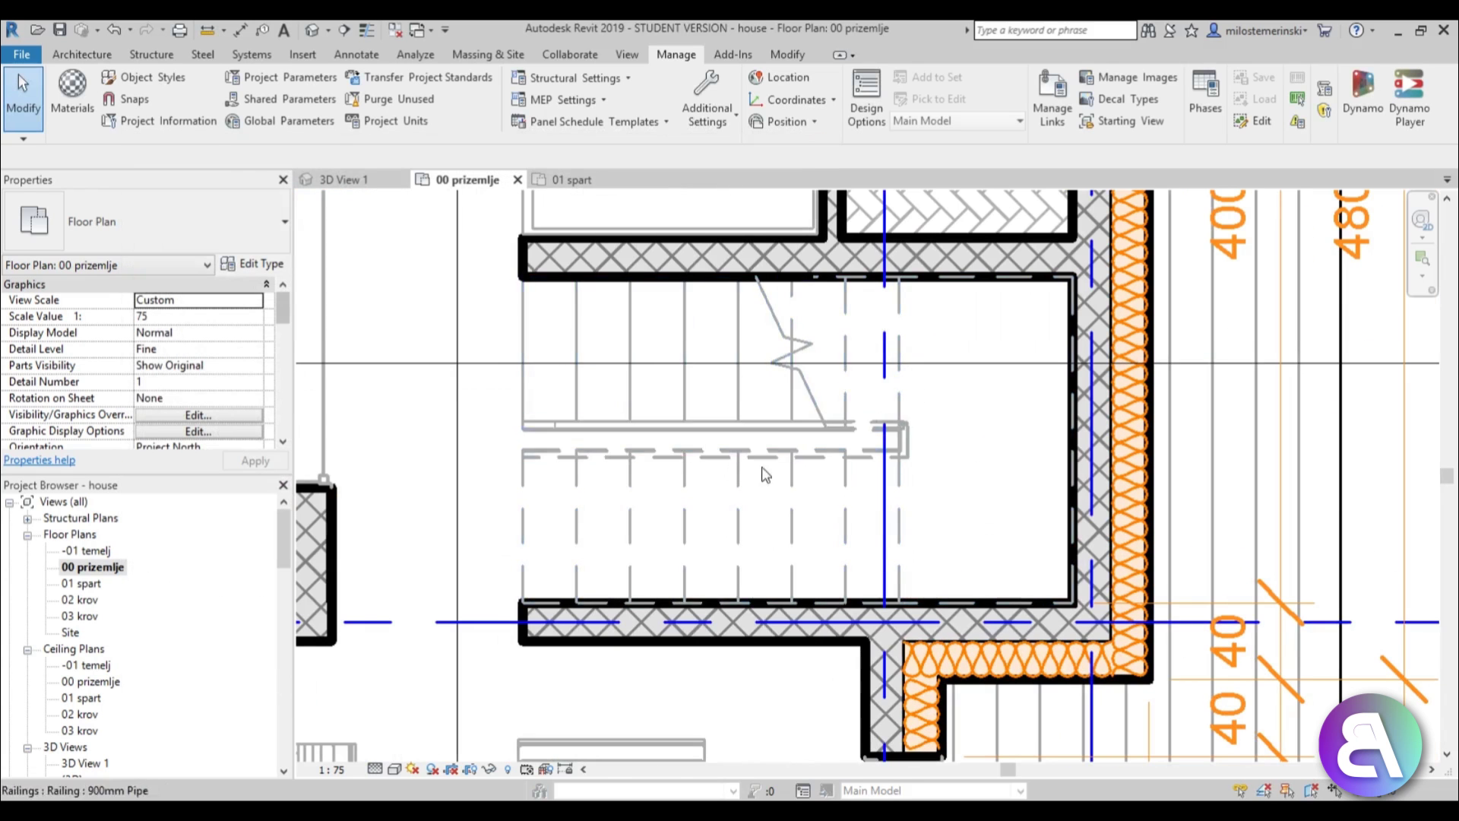
pyautogui.scroll(-5, 924, 479)
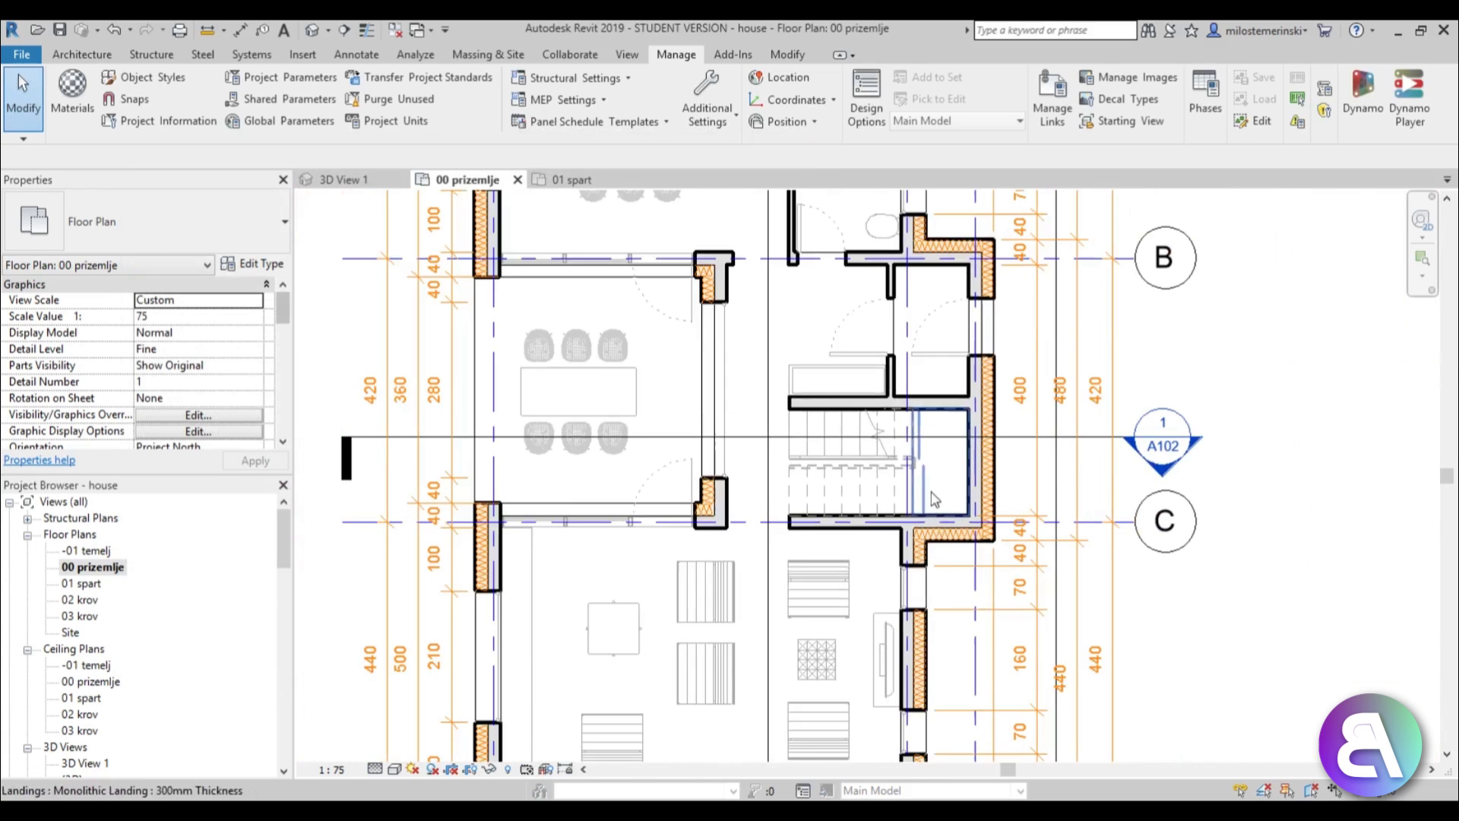
pyautogui.scroll(-5, 988, 555)
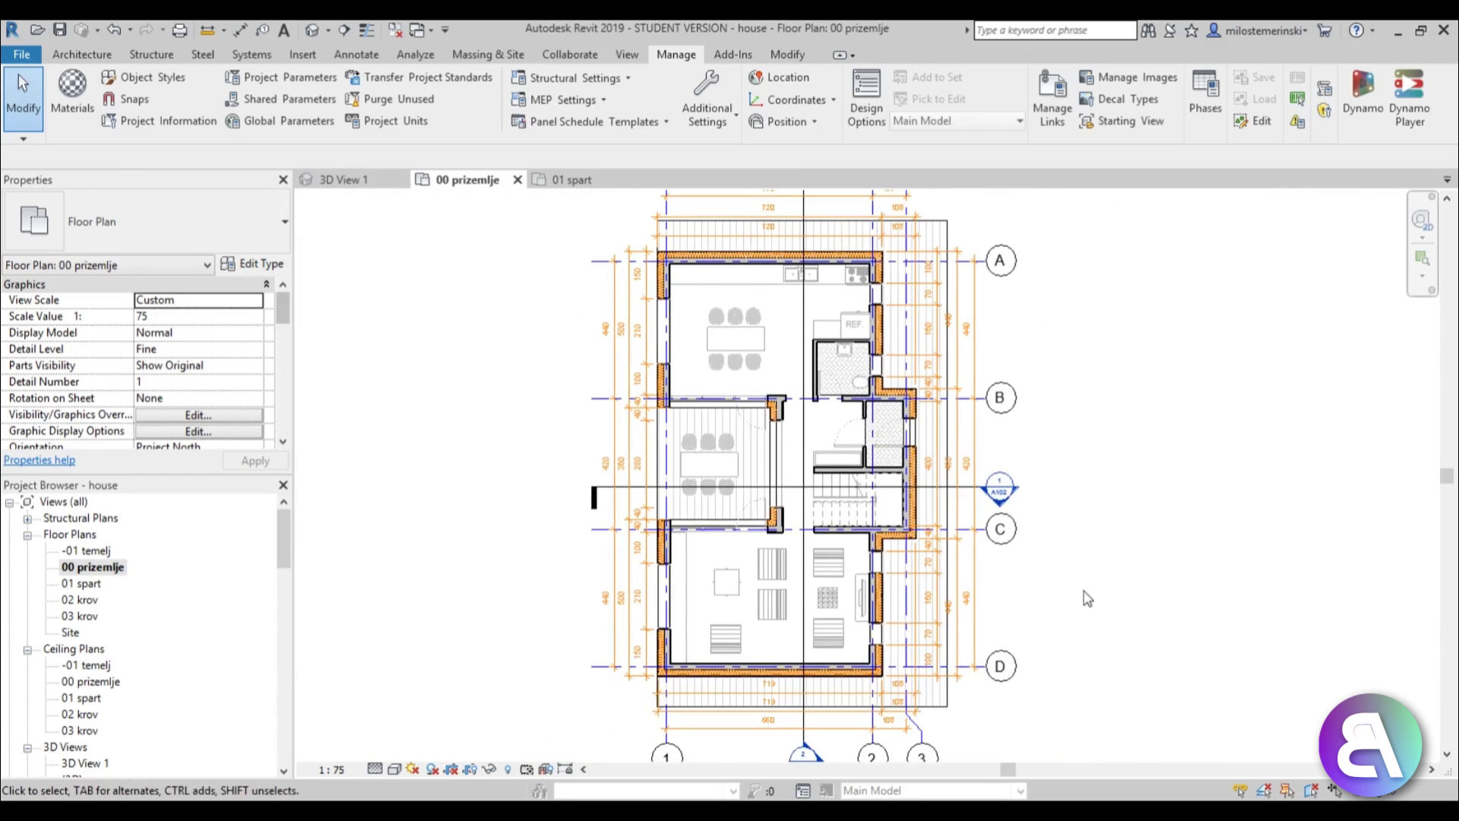
pyautogui.moveTo(1096, 605); pyautogui.dragTo(1061, 613, button='middle')
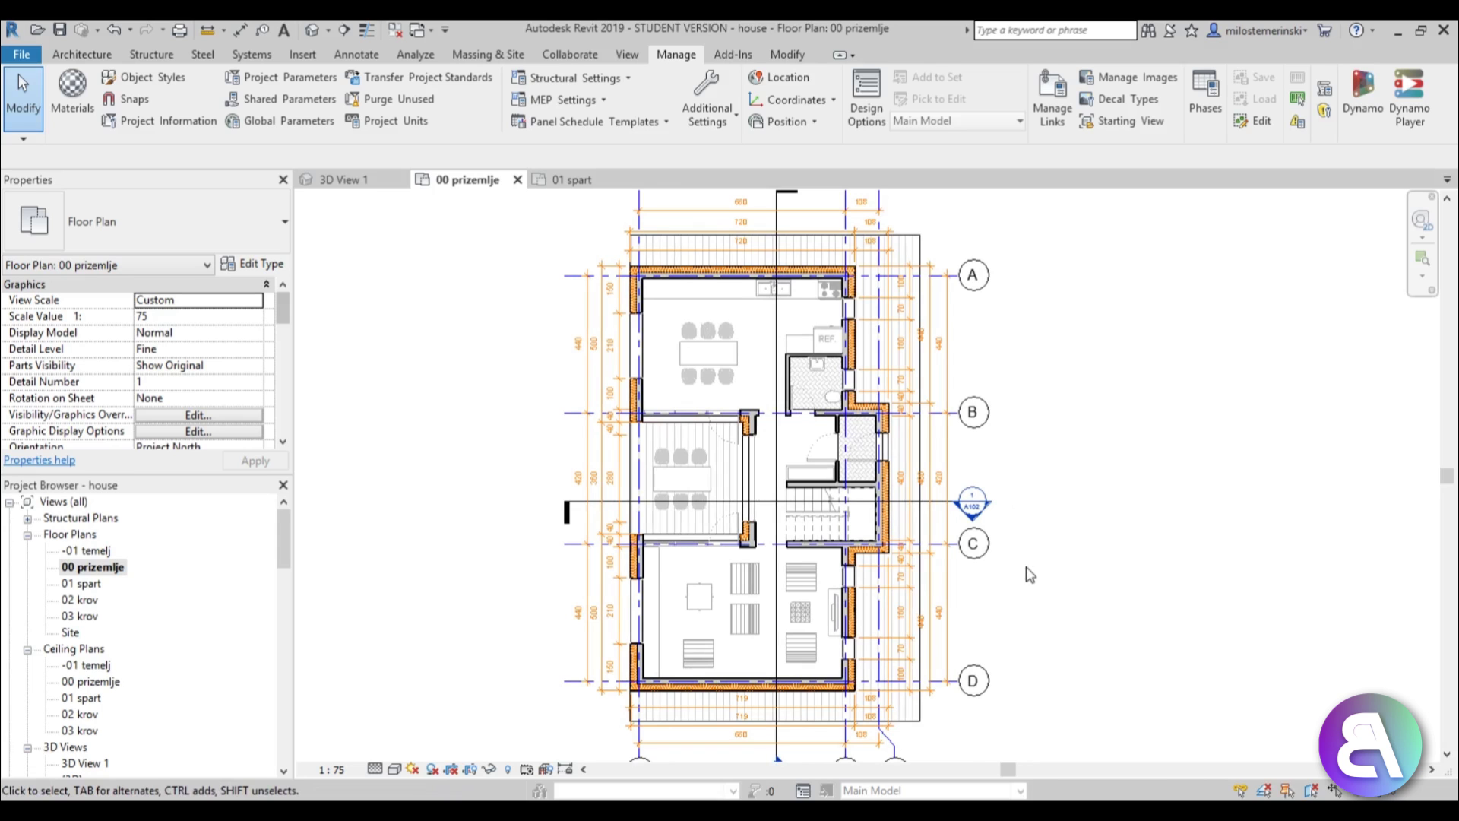
pyautogui.moveTo(1040, 573); pyautogui.dragTo(960, 572, button='middle')
pyautogui.scroll(-1, 935, 544)
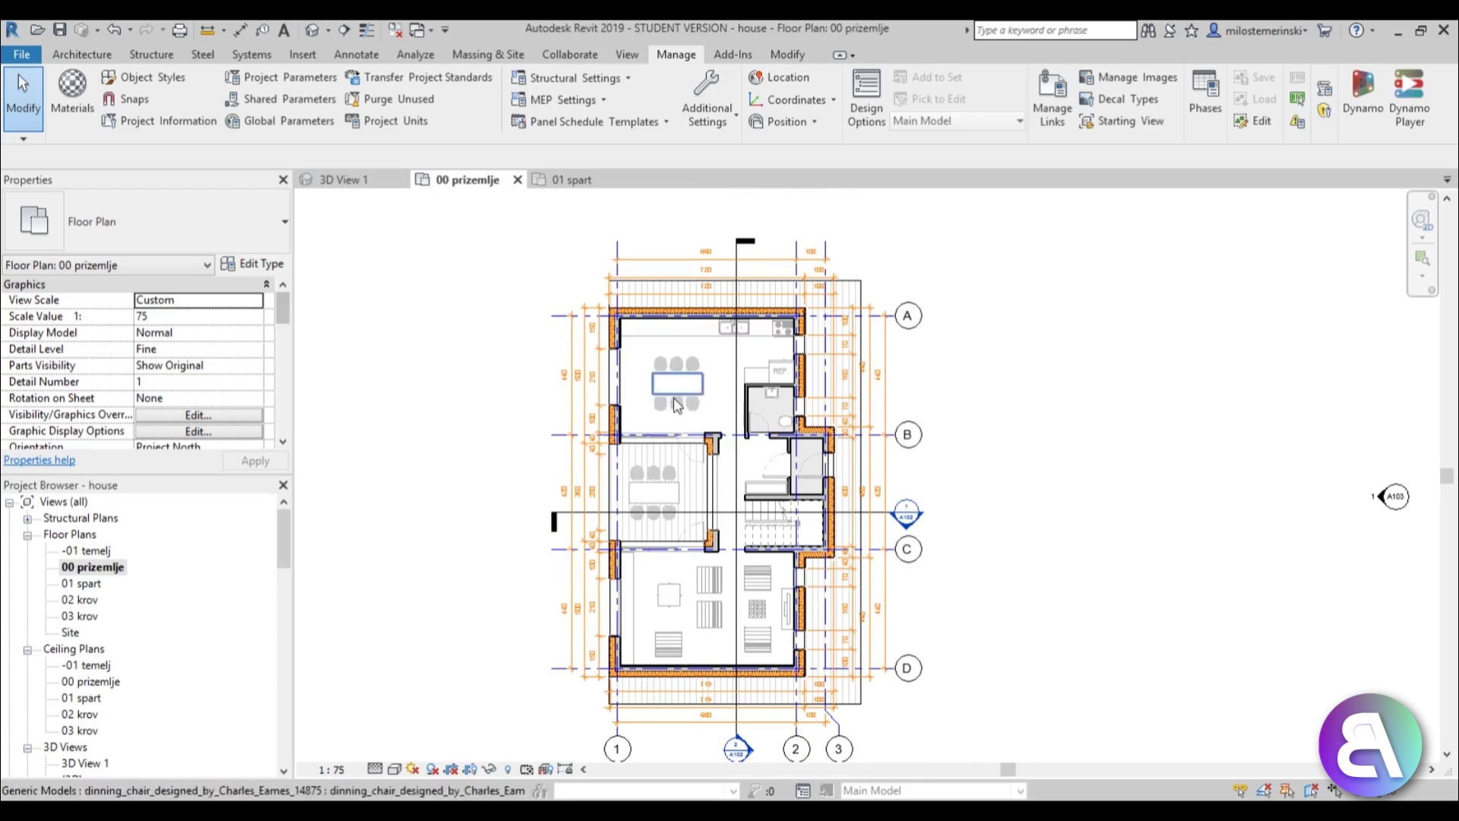
pyautogui.scroll(3, 677, 491)
pyautogui.scroll(-1, 795, 510)
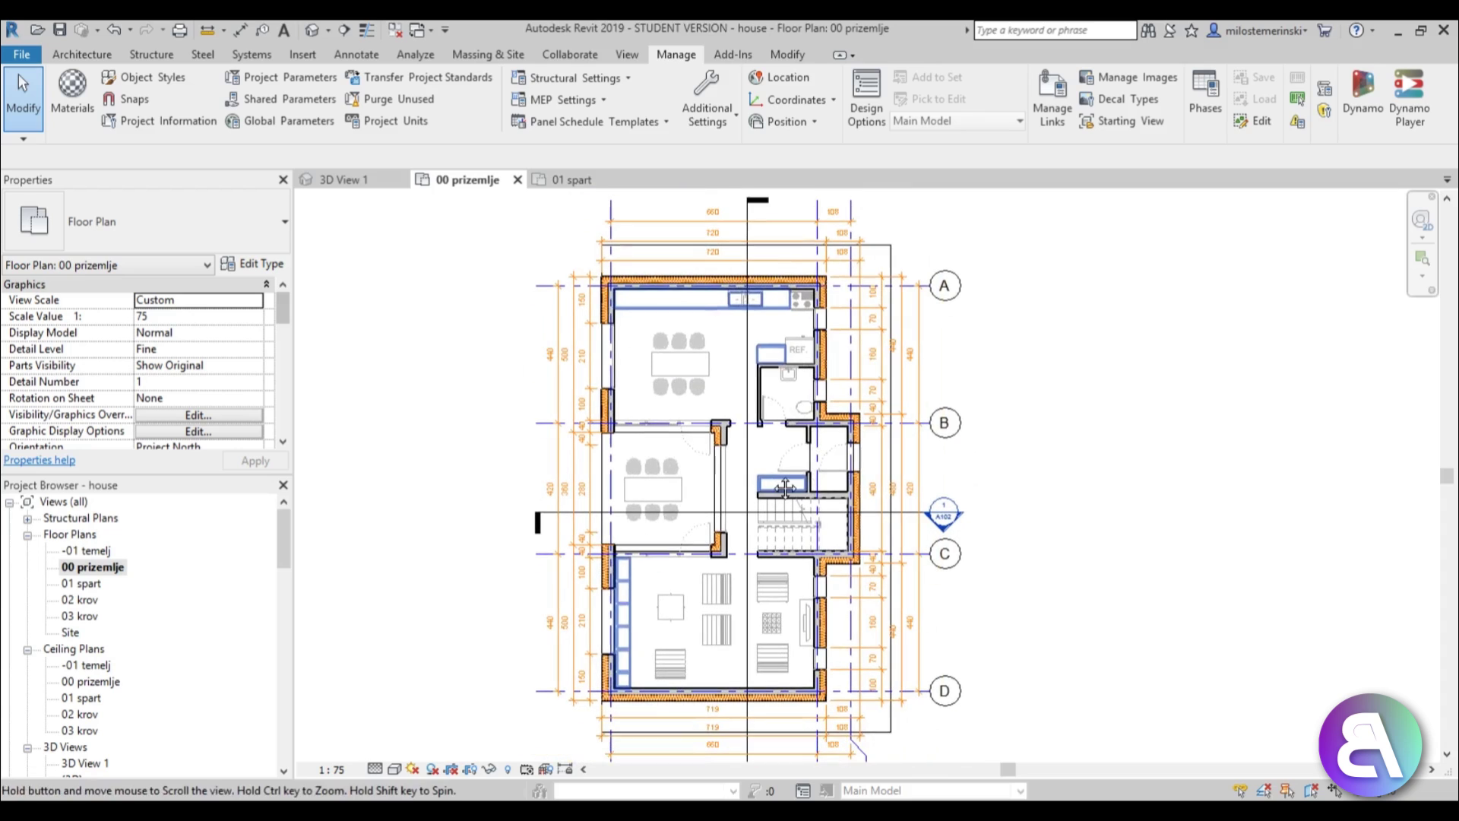
pyautogui.scroll(-1, 794, 509)
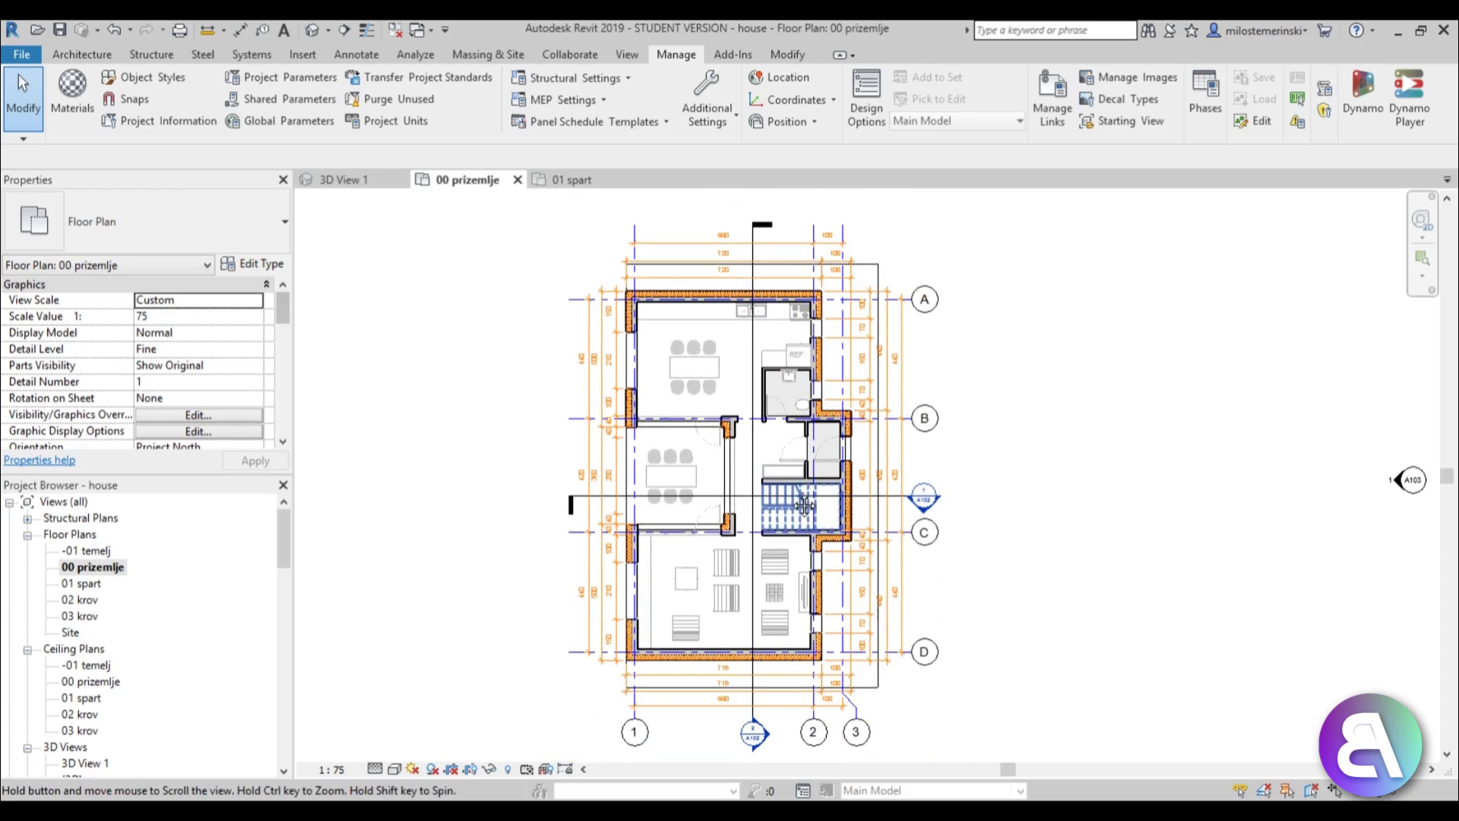